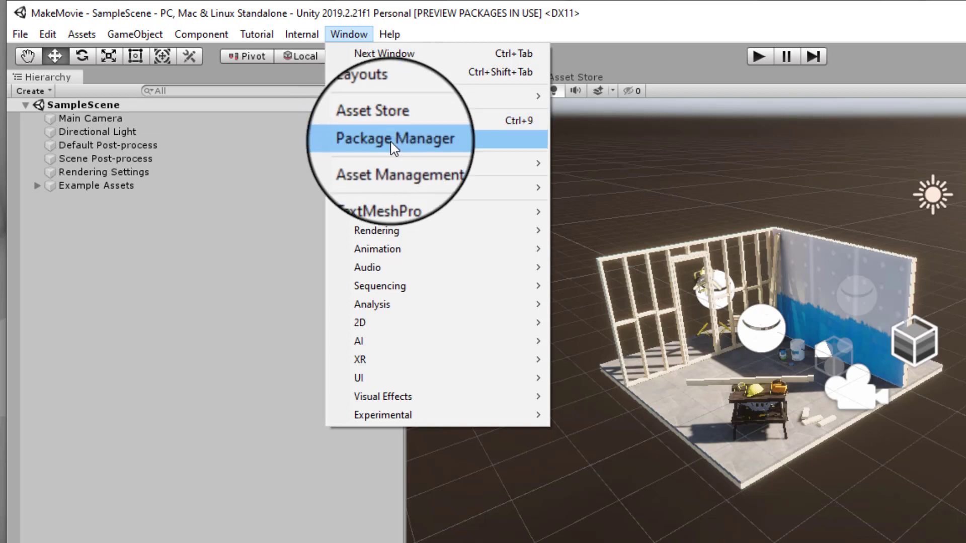
Step: Open the Package Manager and set its list to show all packages
click(391, 147)
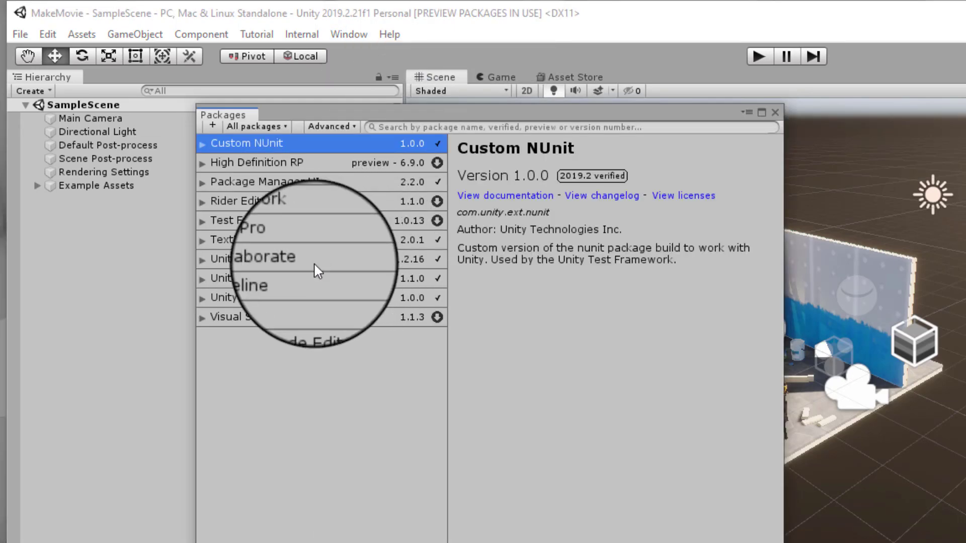
click(265, 123)
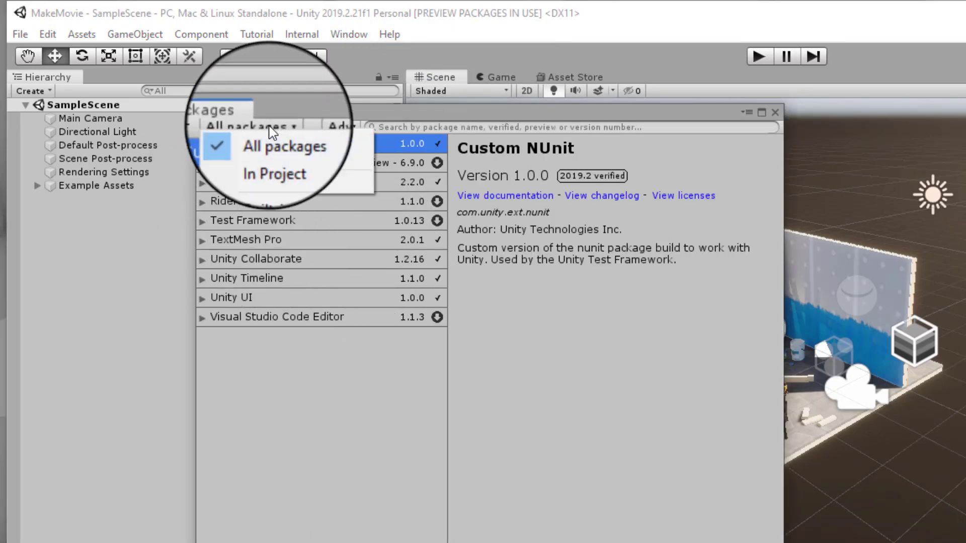
key(Escape)
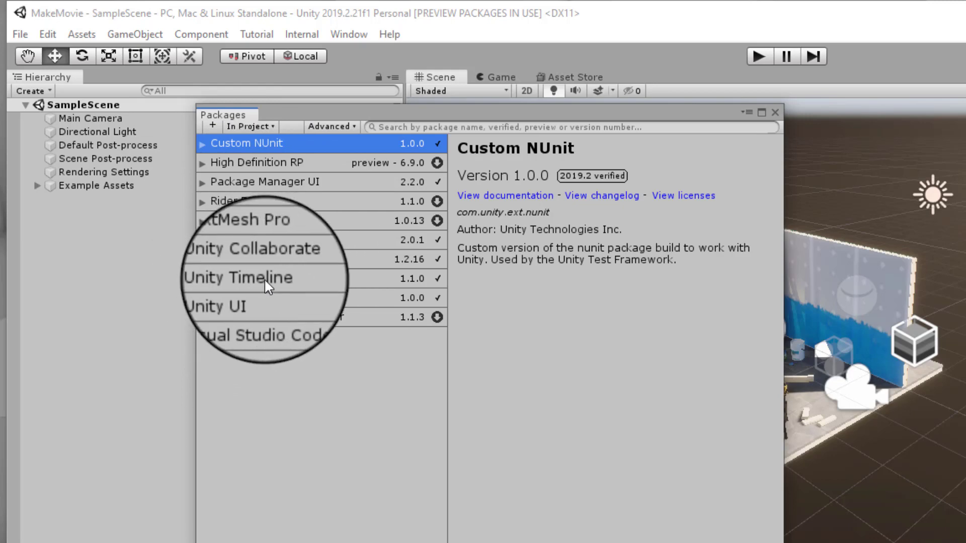
click(264, 128)
click(267, 140)
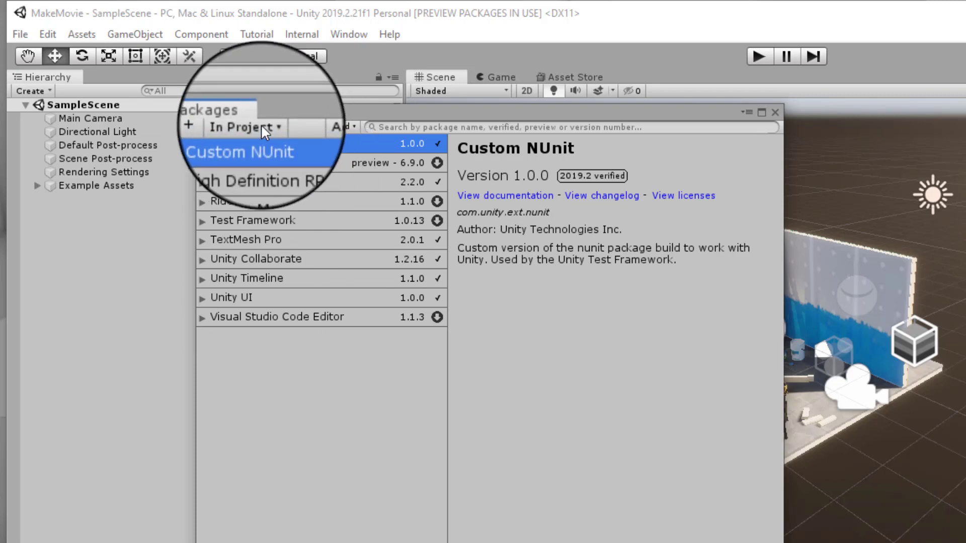
click(265, 125)
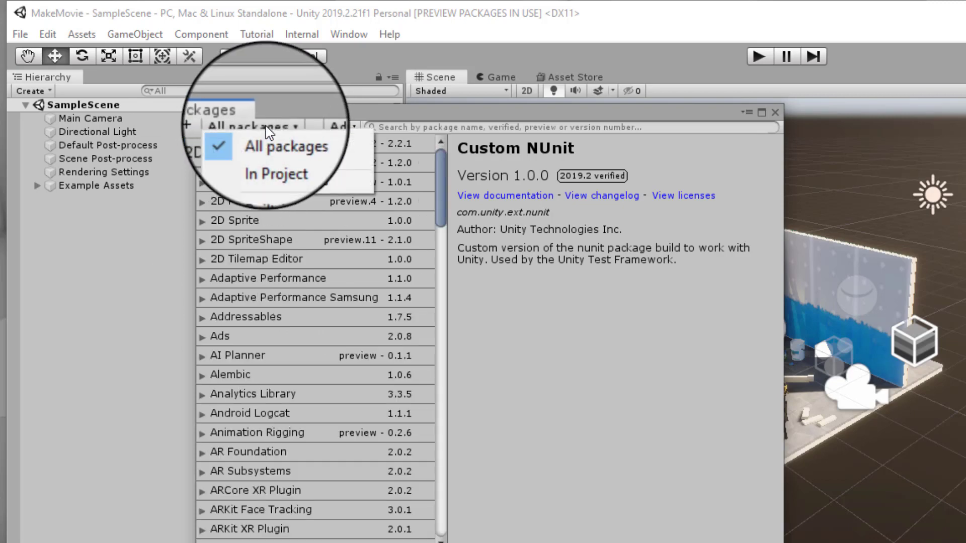
Step: Find the Cinemachine 2.5.0 package in the list and install it
click(301, 331)
scroll(300, 330, down, 10)
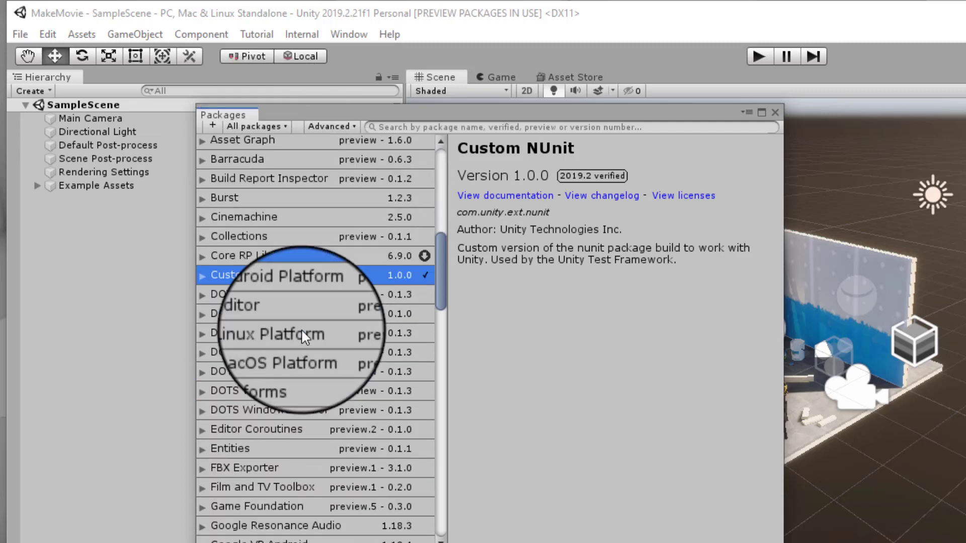
scroll(301, 328, up, 3)
click(256, 264)
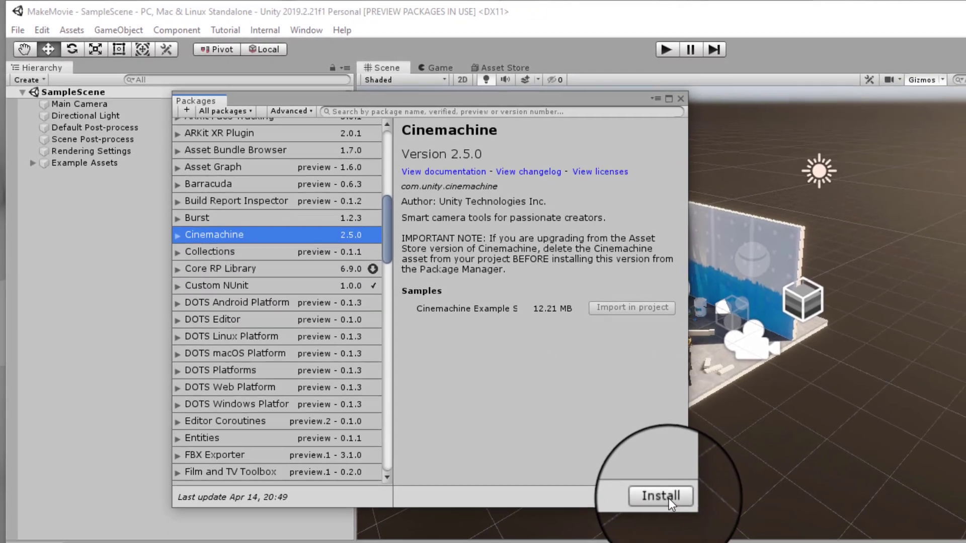
click(670, 495)
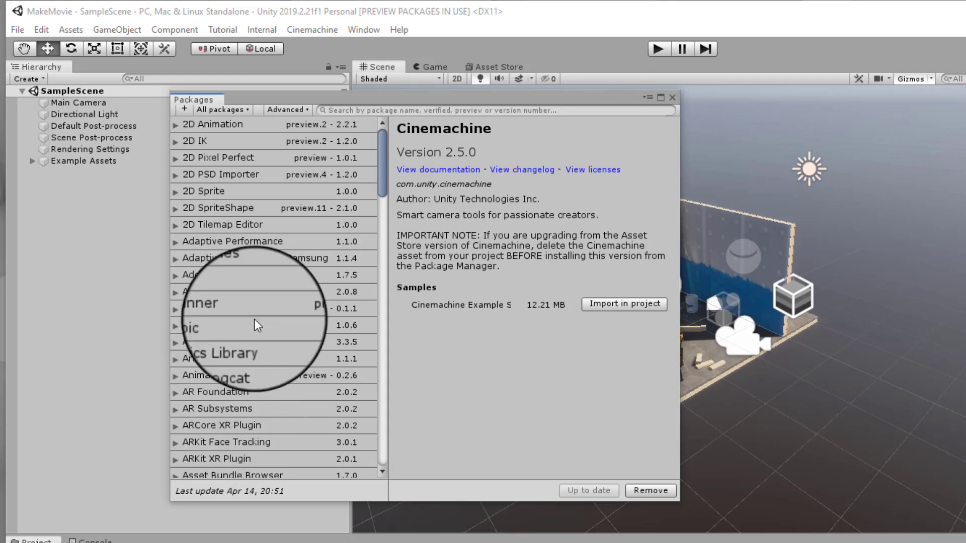
Step: Find the Unity Recorder preview package 2.2.0, check that the display of preview packages is enabled, and install it
scroll(263, 336, down, 1)
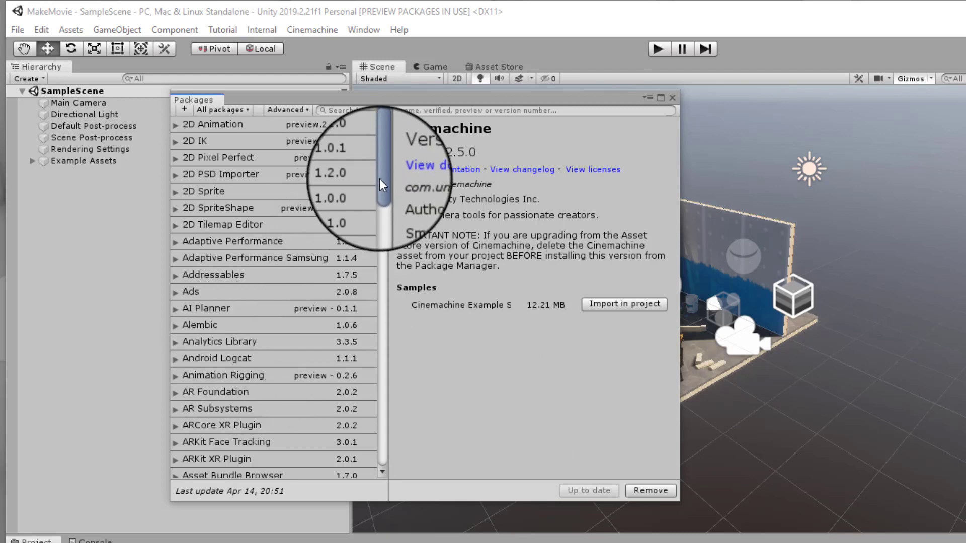
scroll(382, 242, down, 10)
scroll(370, 427, down, 15)
scroll(369, 430, down, 5)
scroll(372, 421, up, 2)
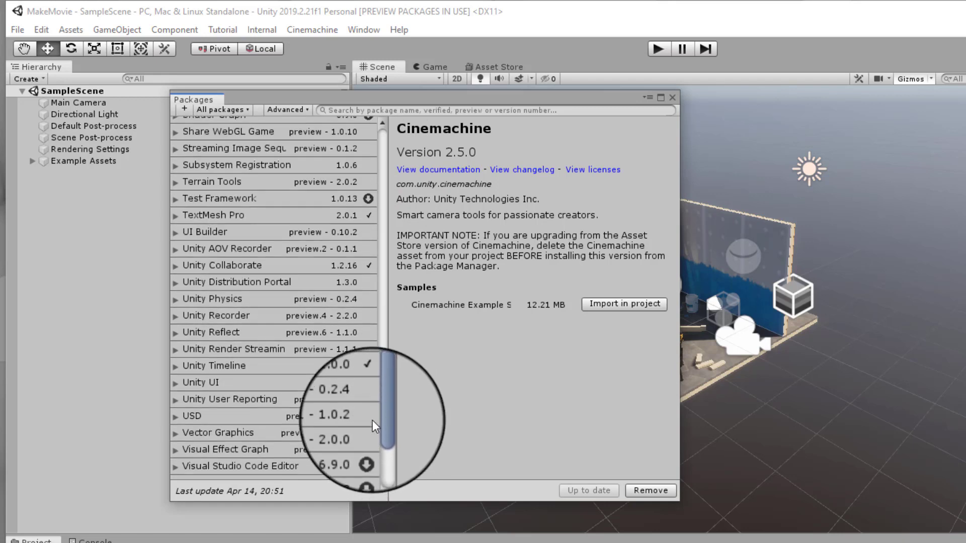
click(240, 317)
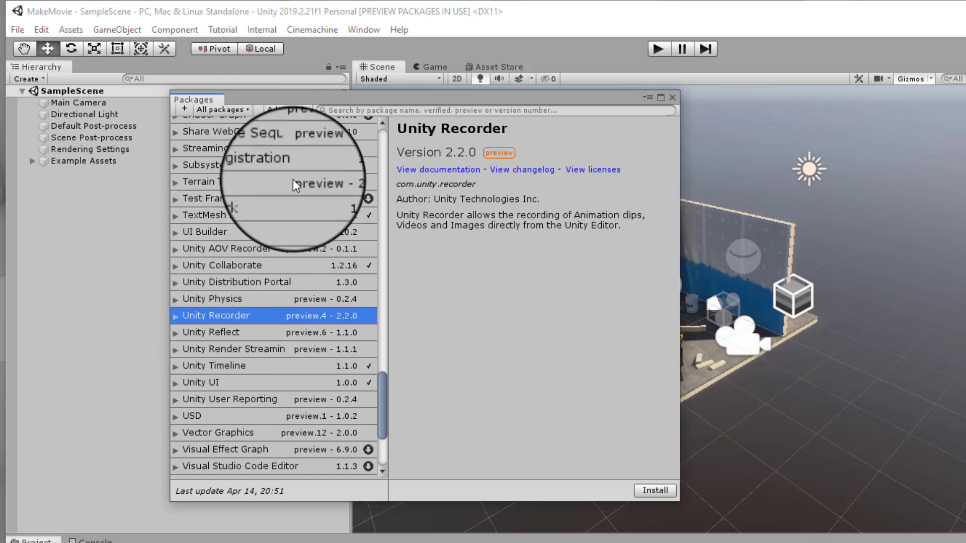
click(289, 112)
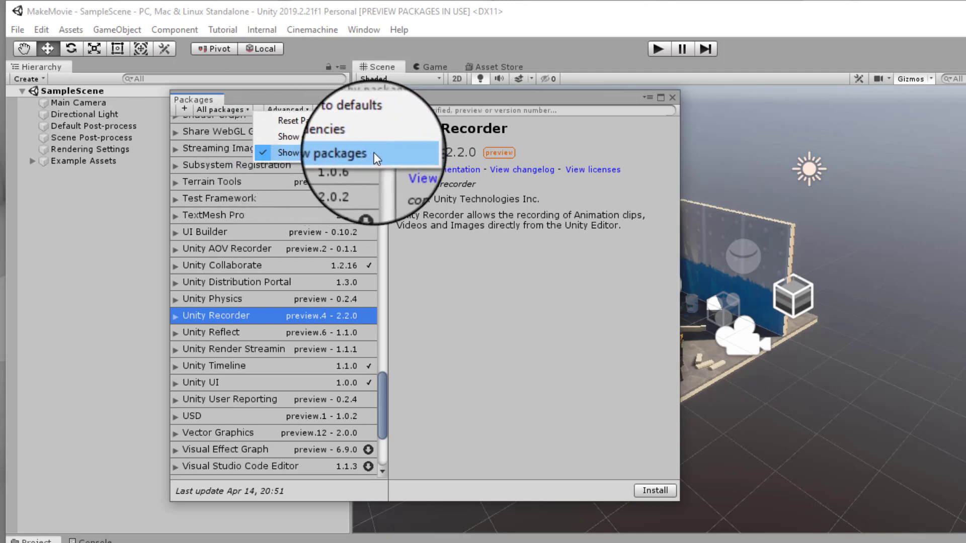
click(280, 95)
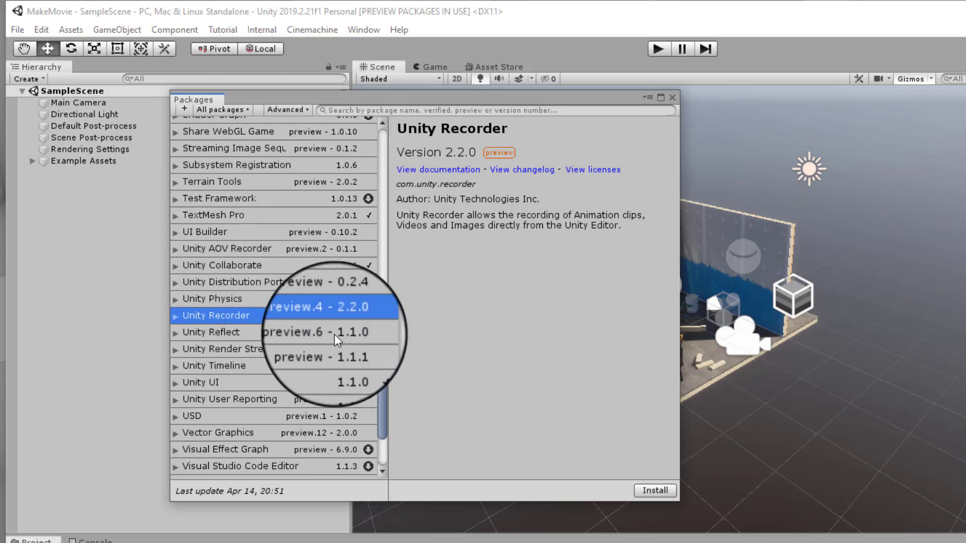
click(655, 491)
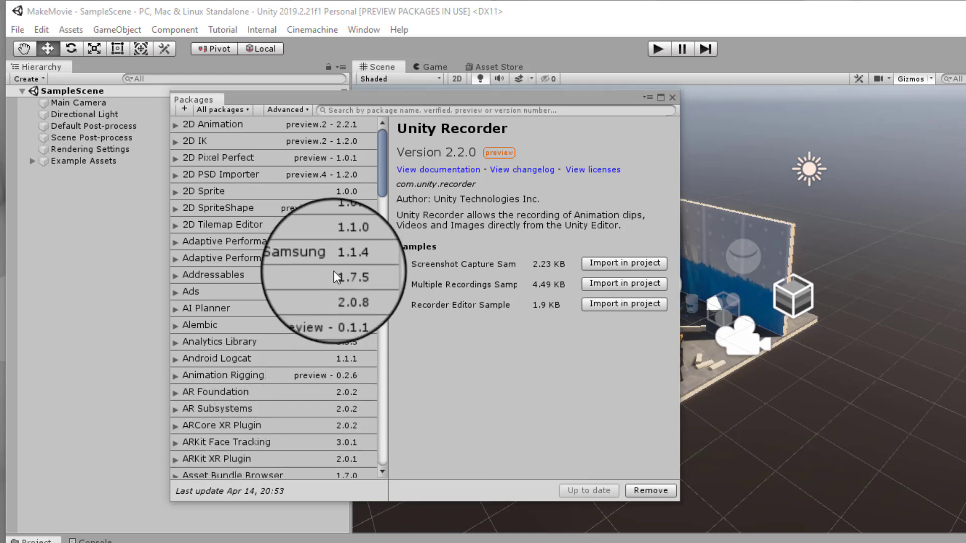
Step: Close the Package Manager and open the Asset Store
click(672, 97)
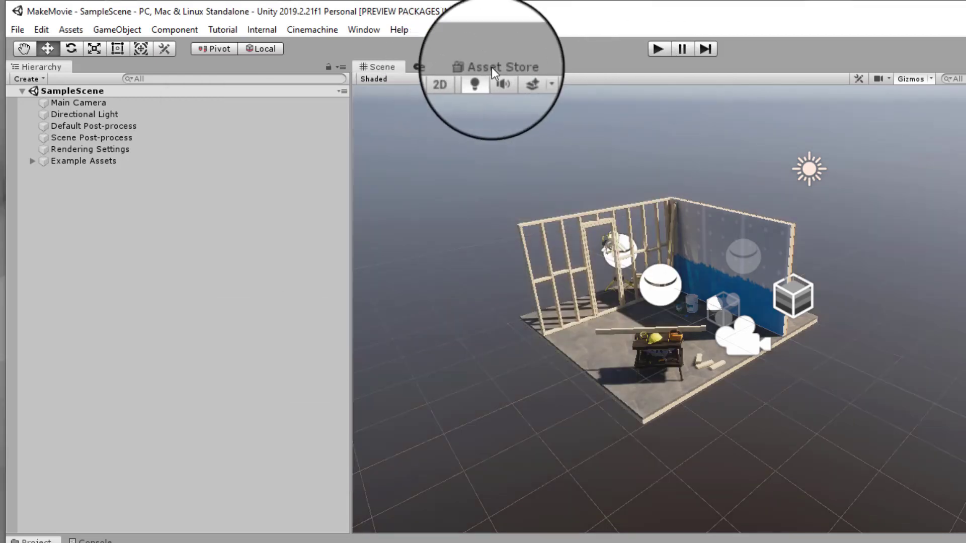
click(491, 68)
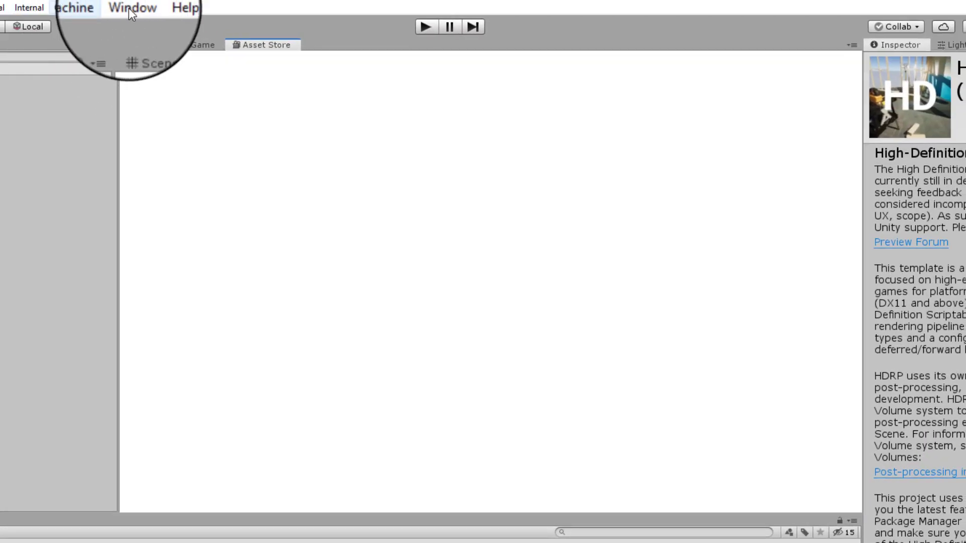
click(129, 7)
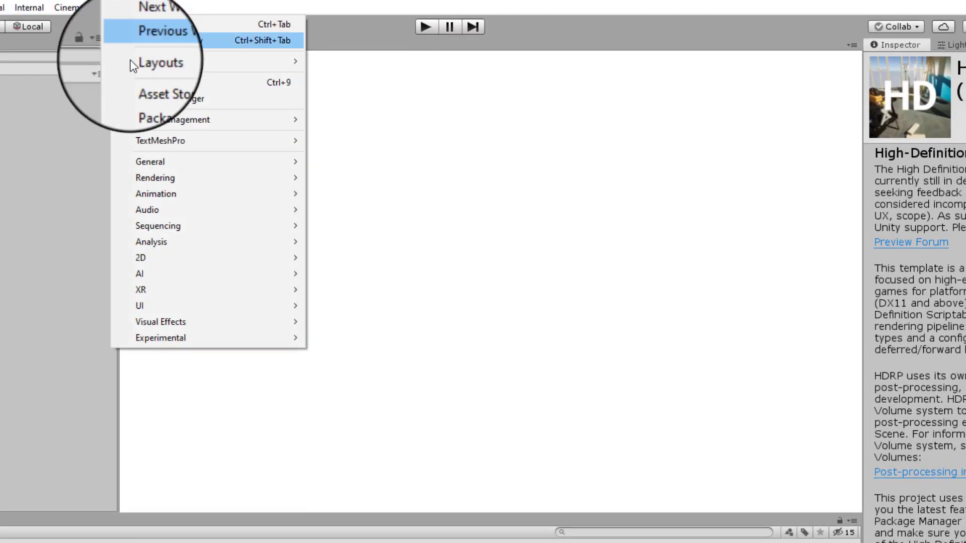
click(144, 83)
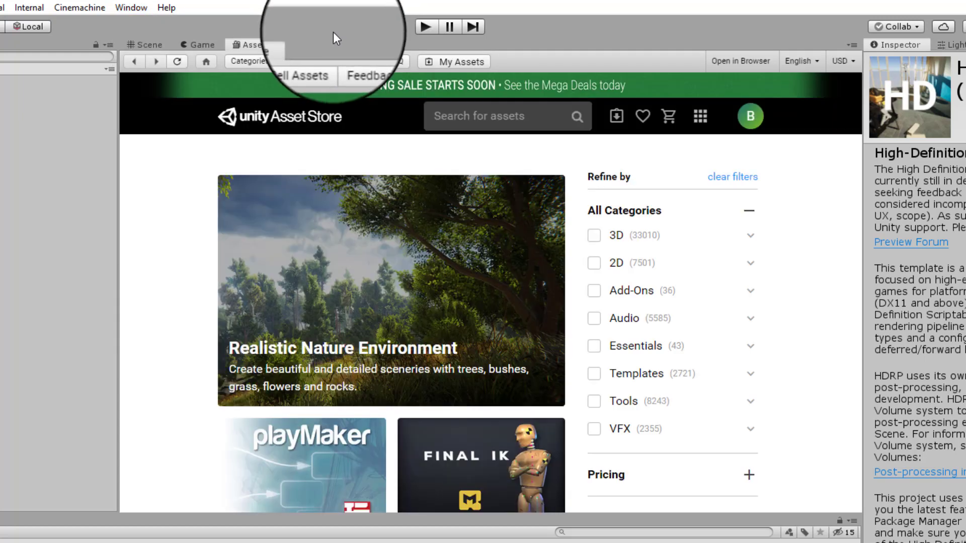
Step: Search the Asset Store for "adam" and look through the results for a character pack
click(455, 116)
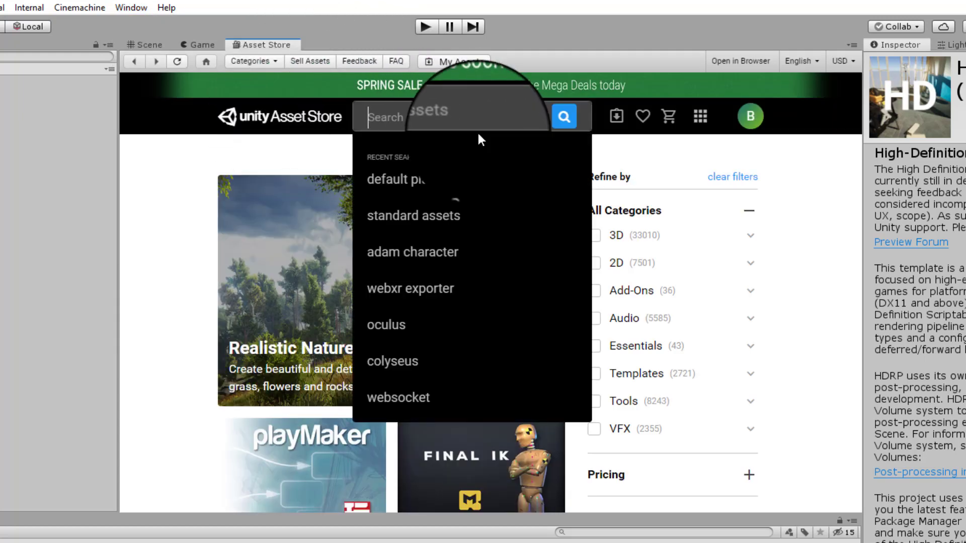
text(adam)
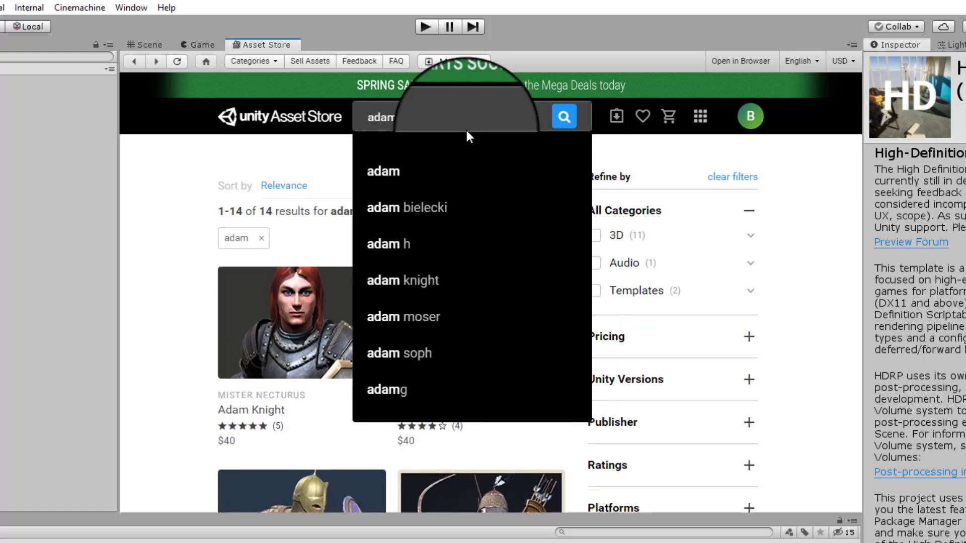
click(405, 174)
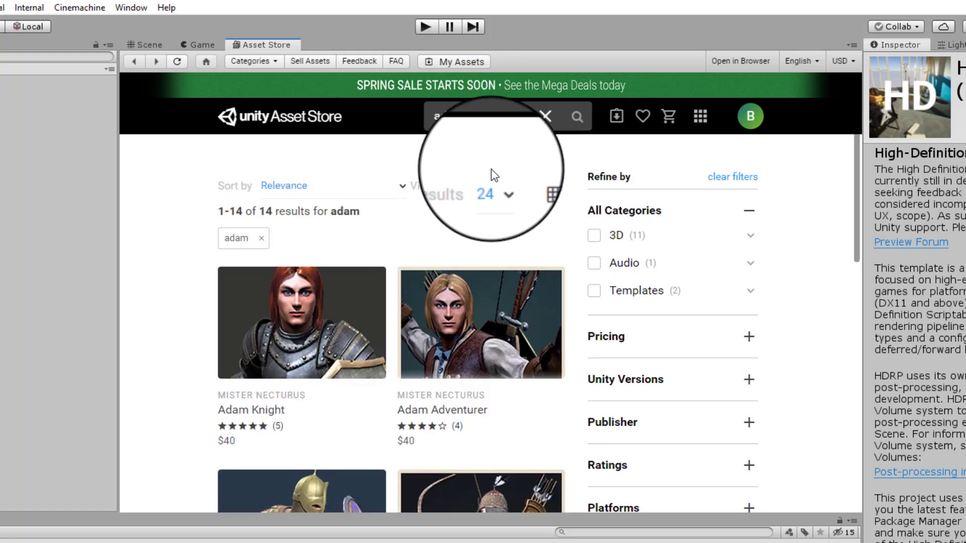
scroll(209, 293, down, 13)
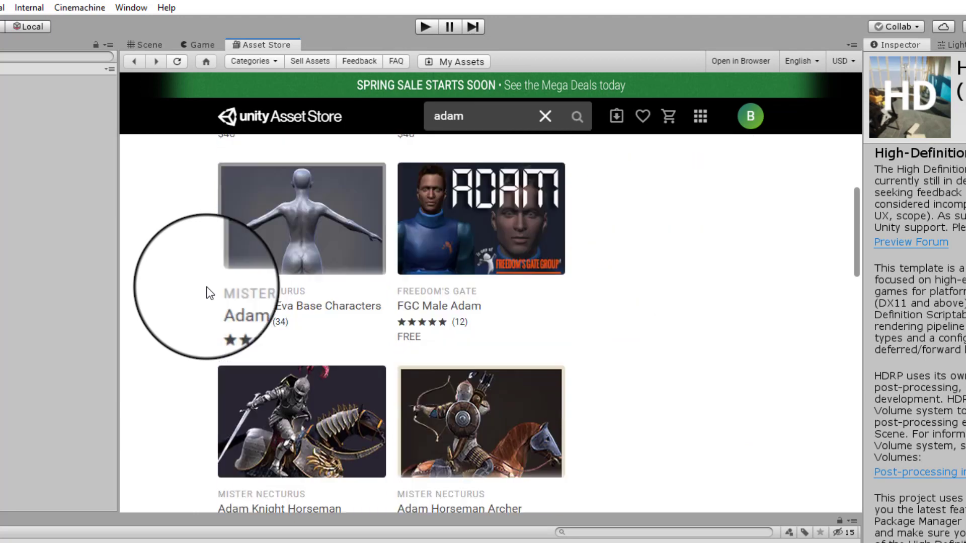
scroll(209, 293, down, 12)
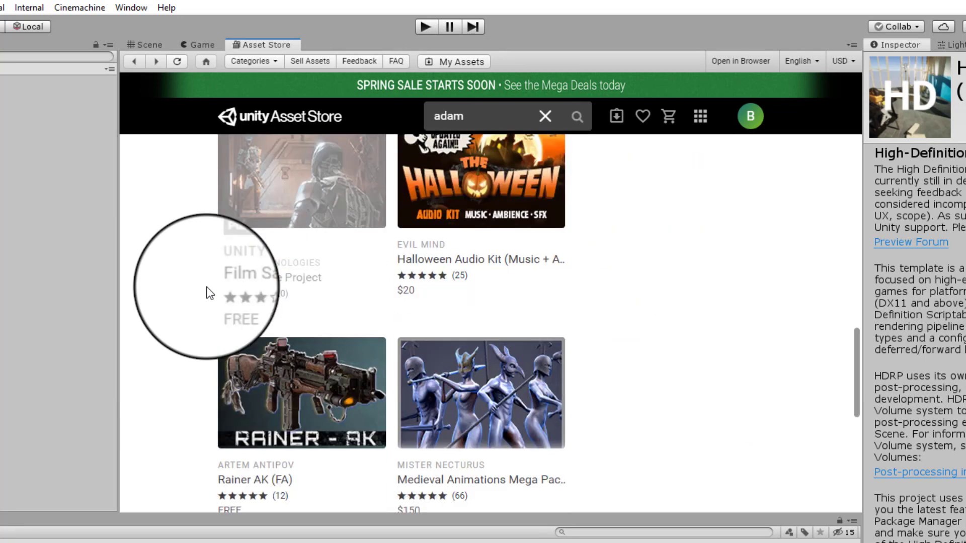
scroll(210, 293, up, 18)
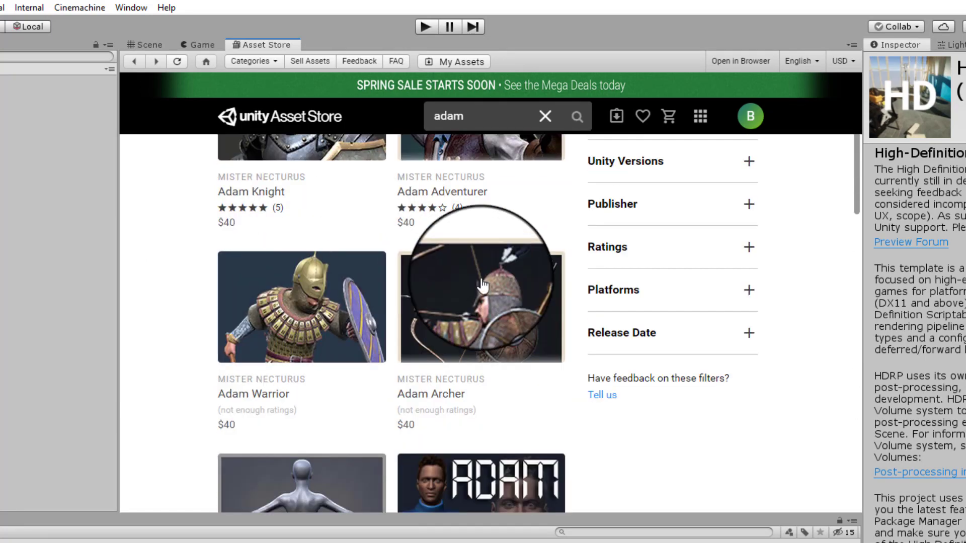
Step: Import all files of the Adam Character Pack from the account's purchased assets, accepting the overwrite of the project settings
click(748, 117)
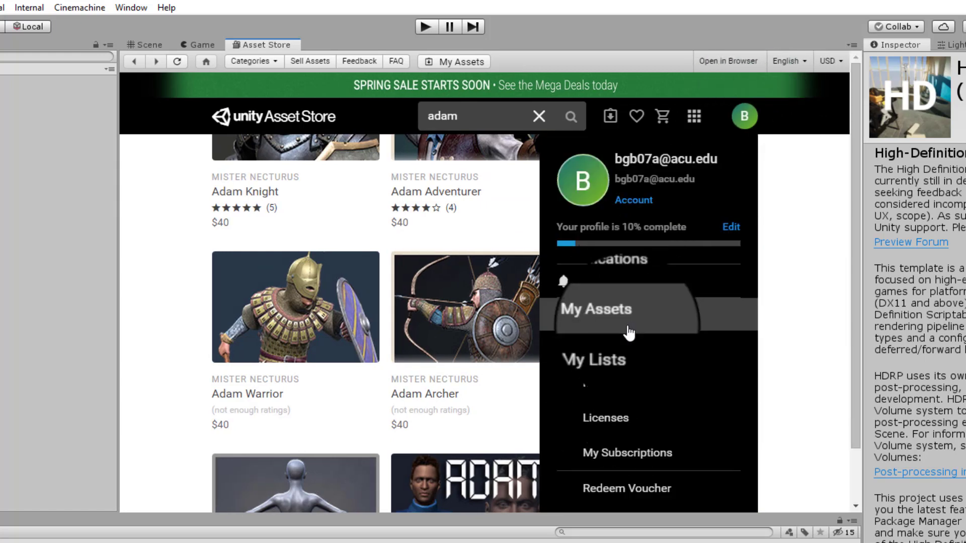
click(607, 330)
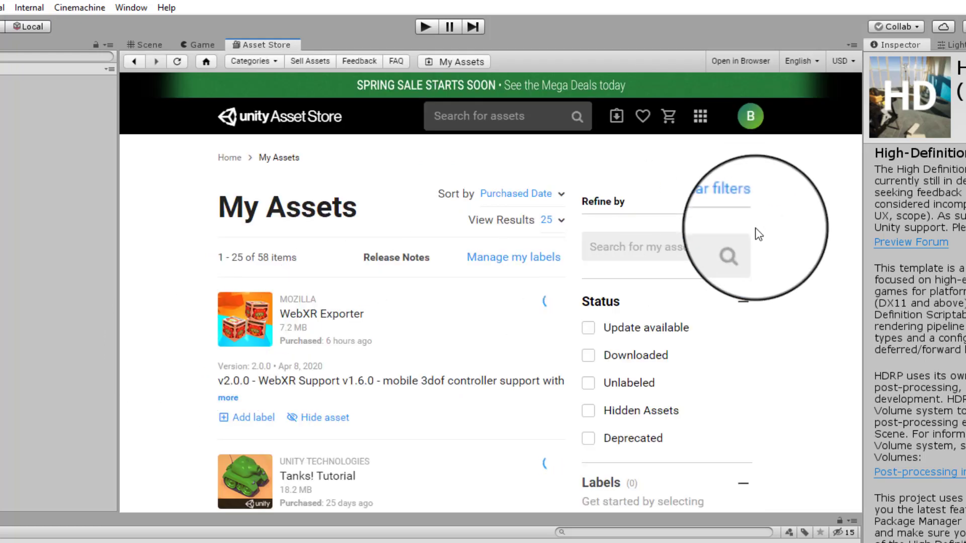
click(589, 439)
scroll(562, 410, down, 10)
scroll(557, 403, down, 3)
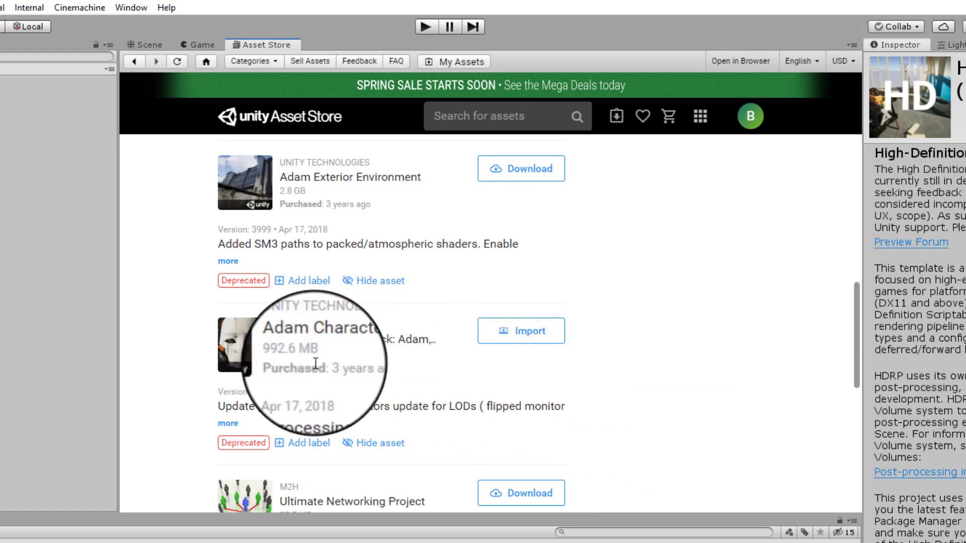
click(521, 342)
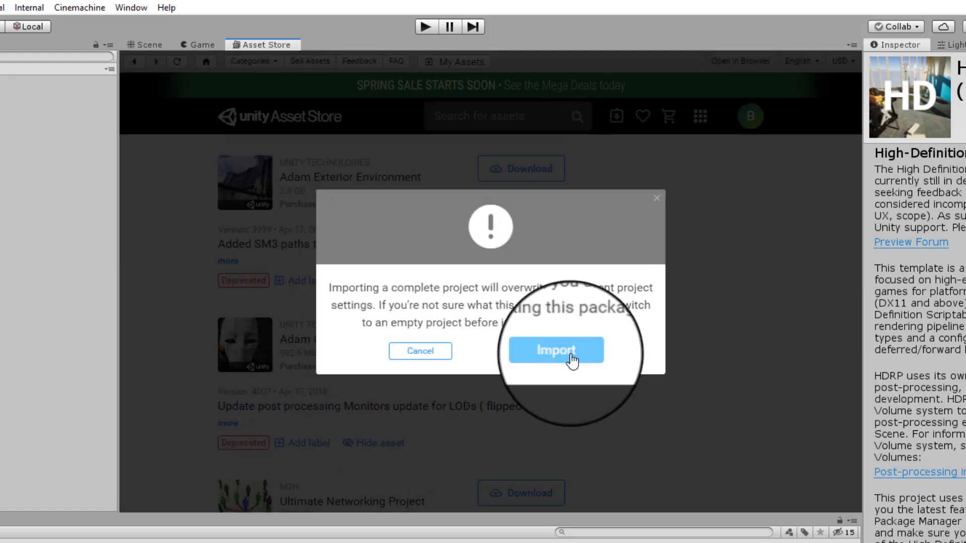
click(571, 356)
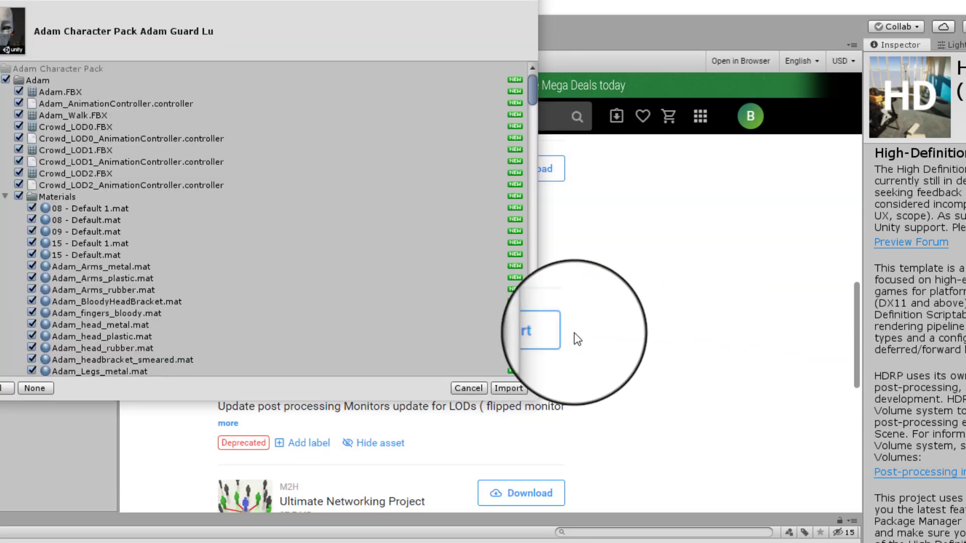
click(505, 389)
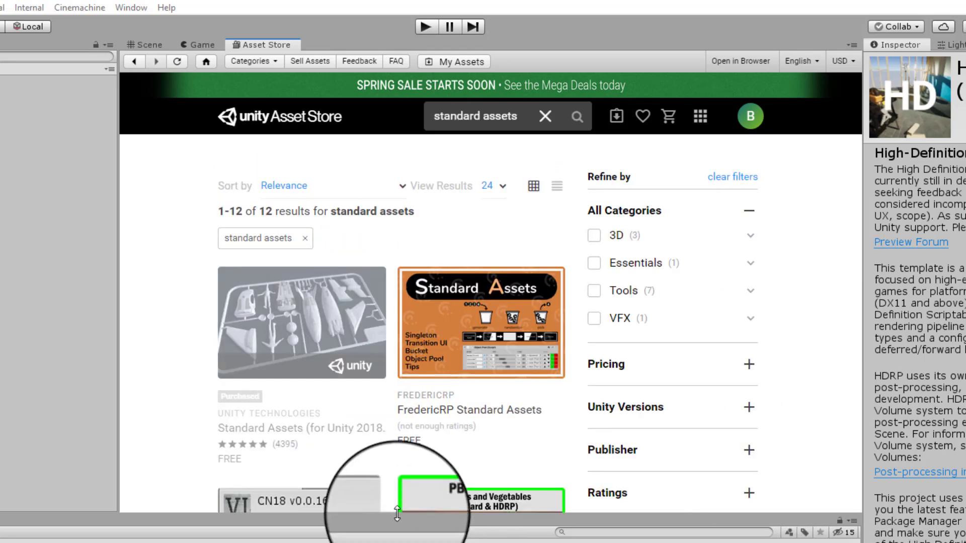
Step: Open the Unity Technologies Standard Assets page from the "standard assets" results and import the whole package into the project
click(275, 326)
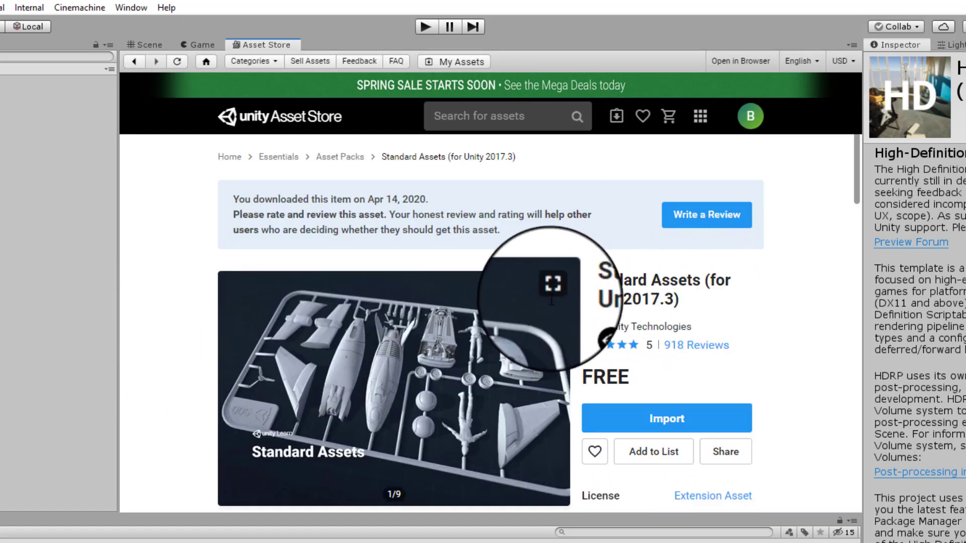
scroll(800, 335, down, 2)
scroll(800, 338, down, 2)
scroll(755, 347, up, 2)
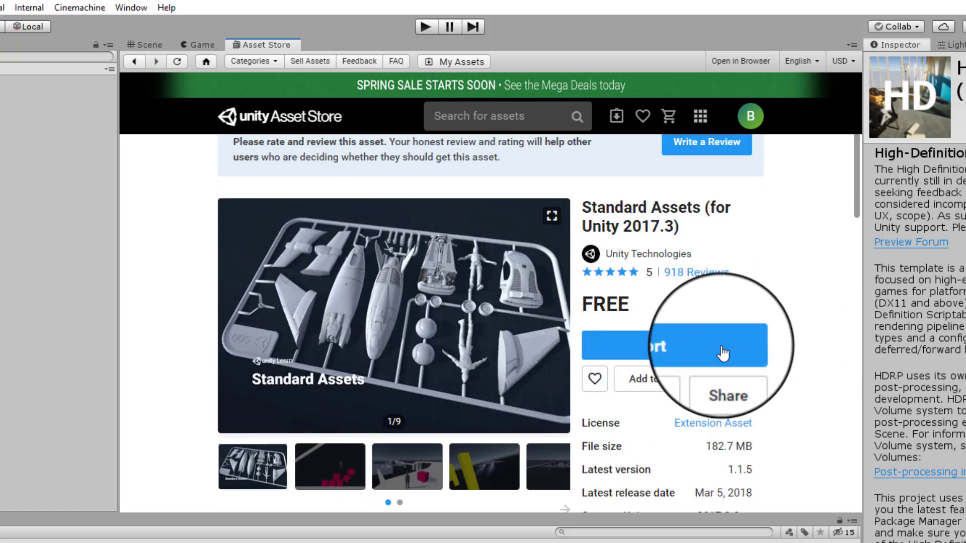
click(666, 345)
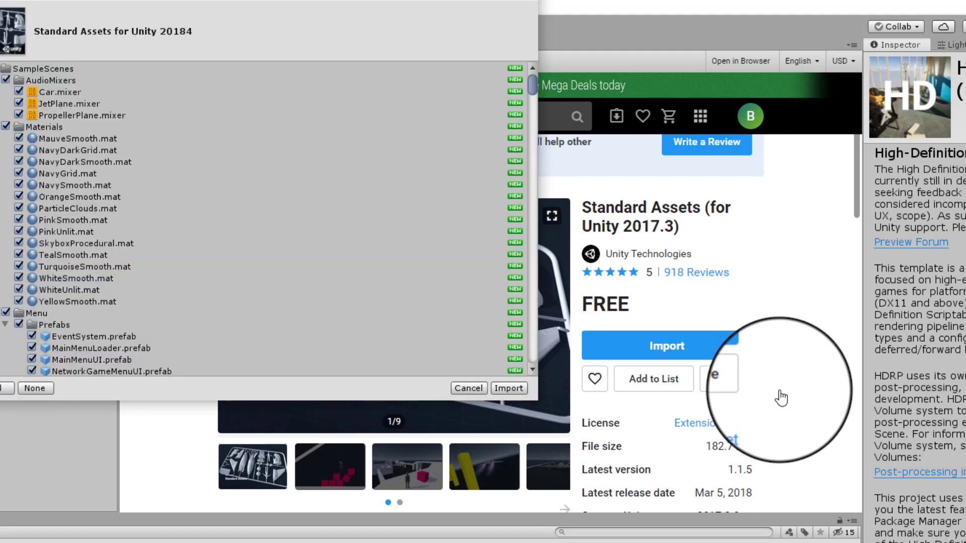
click(511, 388)
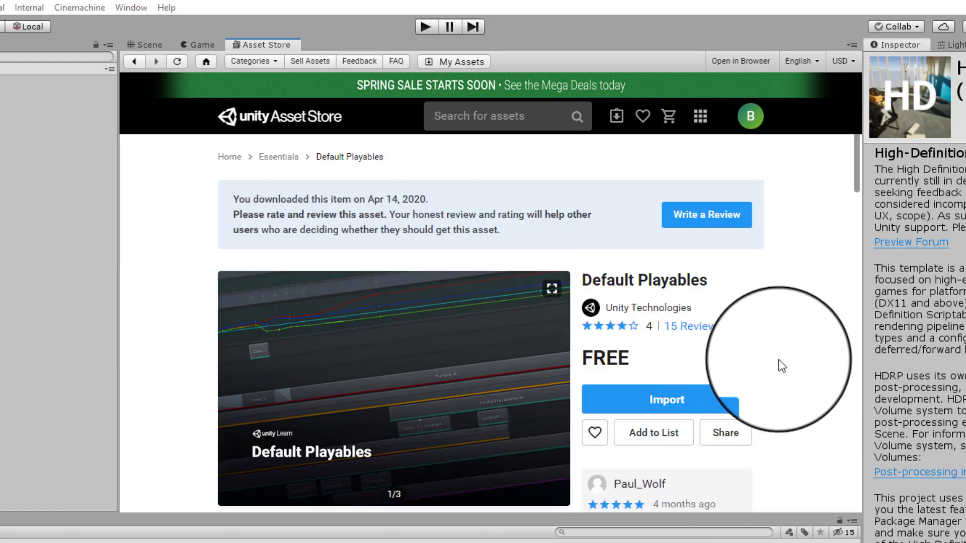
Step: Import all files of the Default Playables package into the project
scroll(790, 360, down, 3)
scroll(785, 360, up, 1)
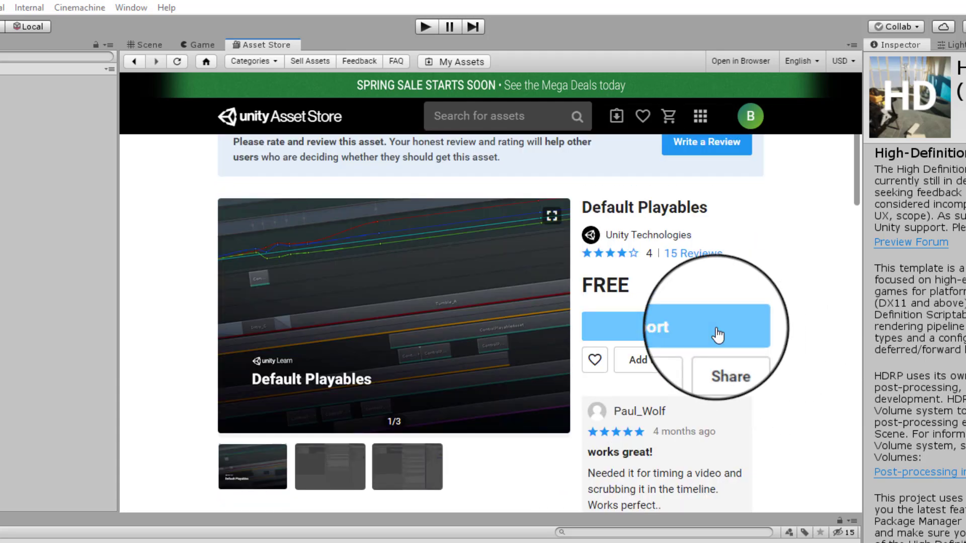
click(742, 325)
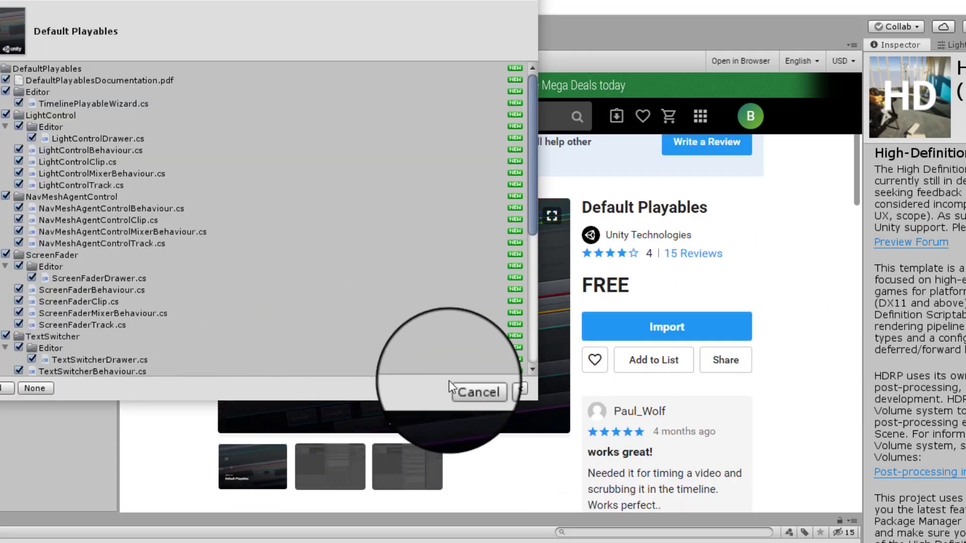
click(511, 388)
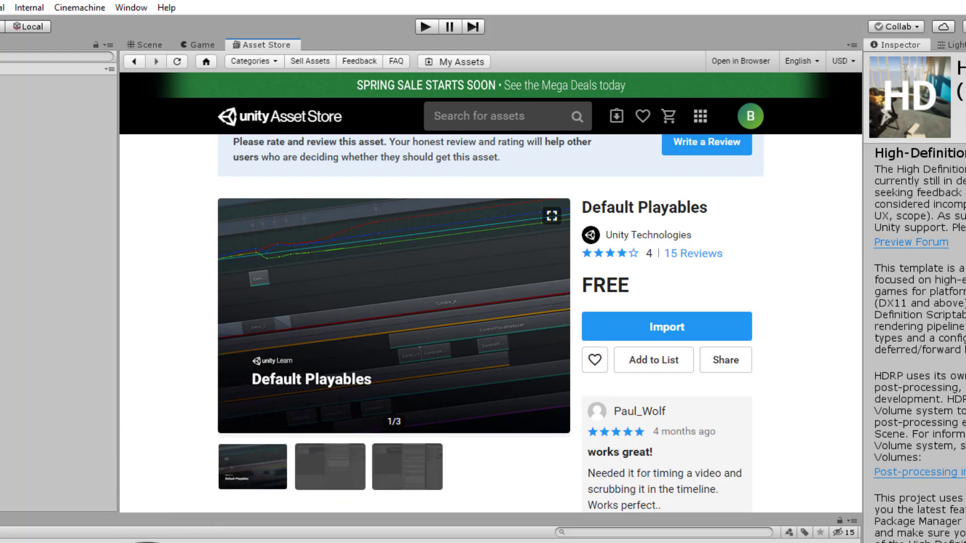
Step: Return to the Scene view and delete the Example Assets object from SampleScene
click(147, 45)
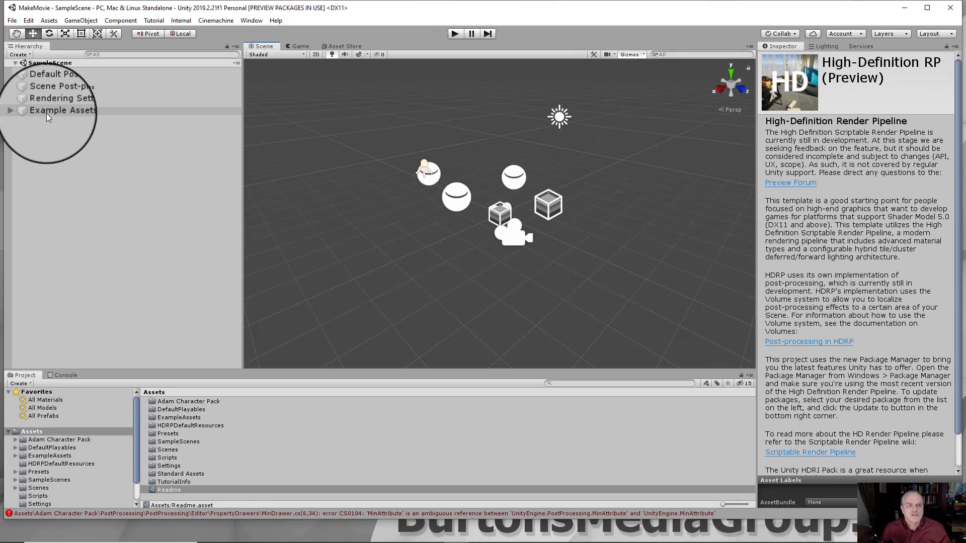
click(10, 121)
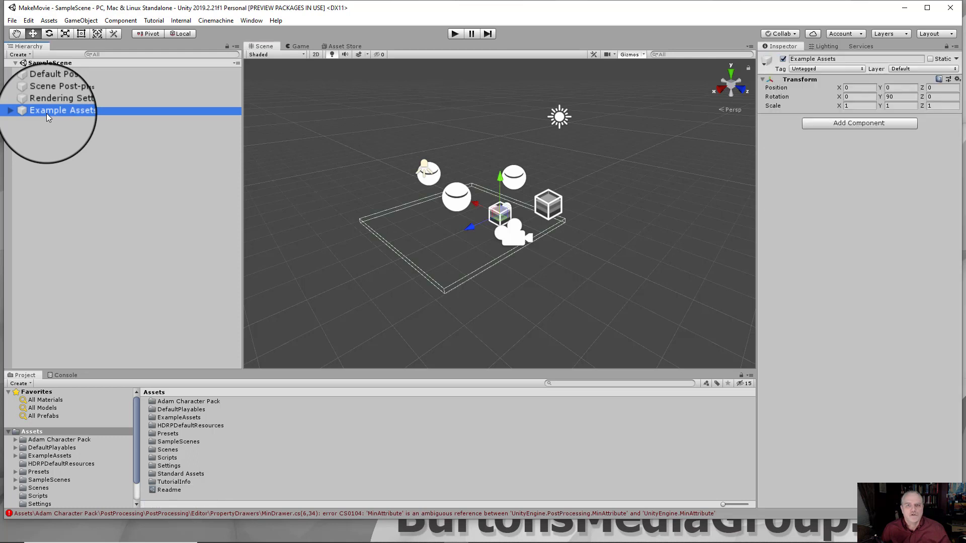
right_click(46, 113)
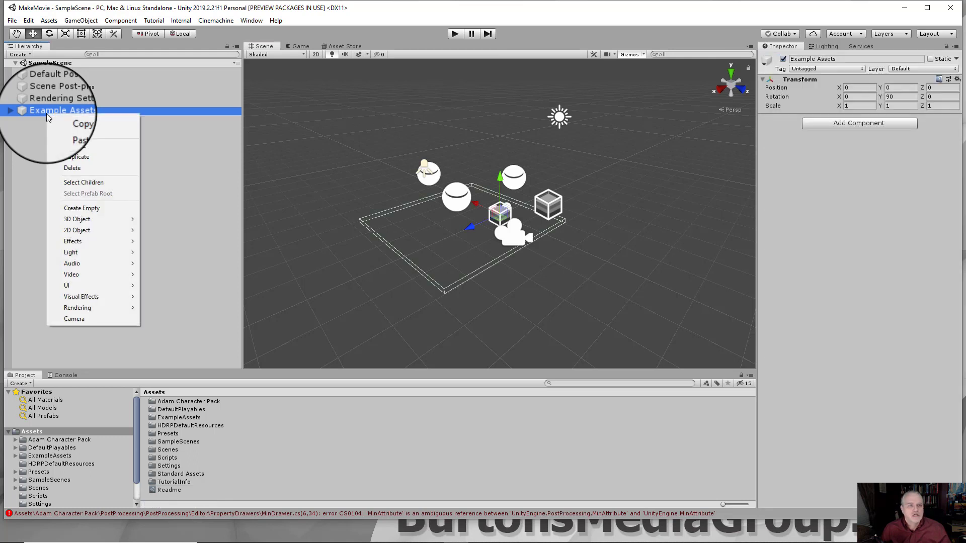
click(59, 168)
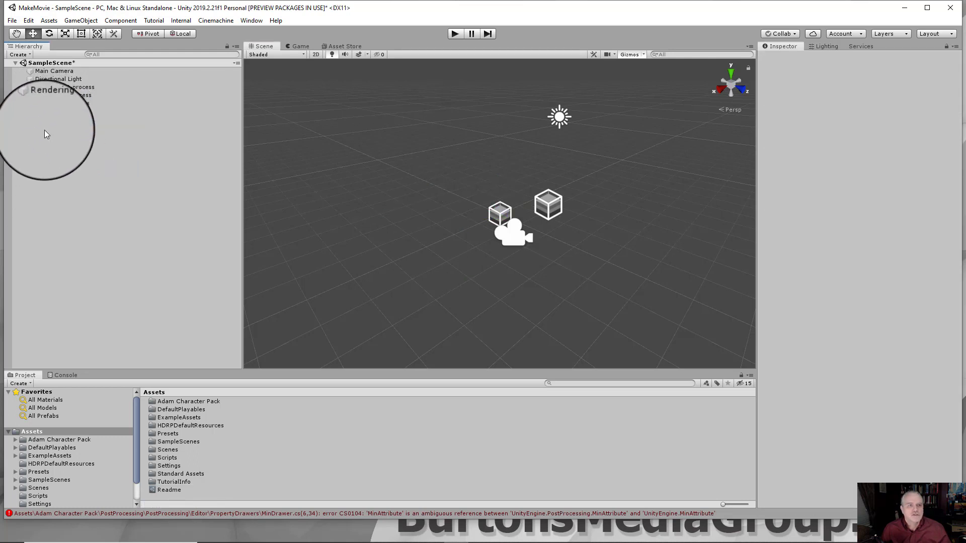
click(58, 96)
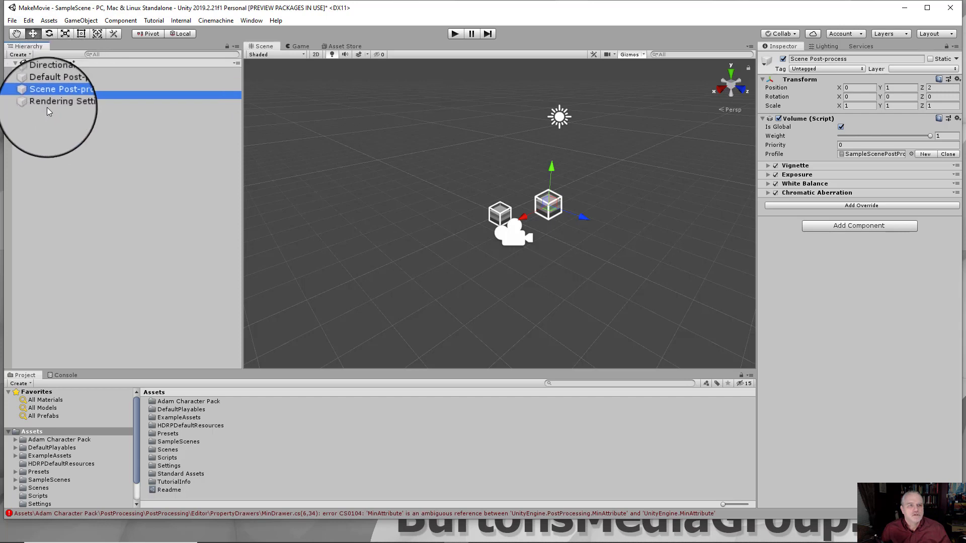
click(50, 101)
click(50, 97)
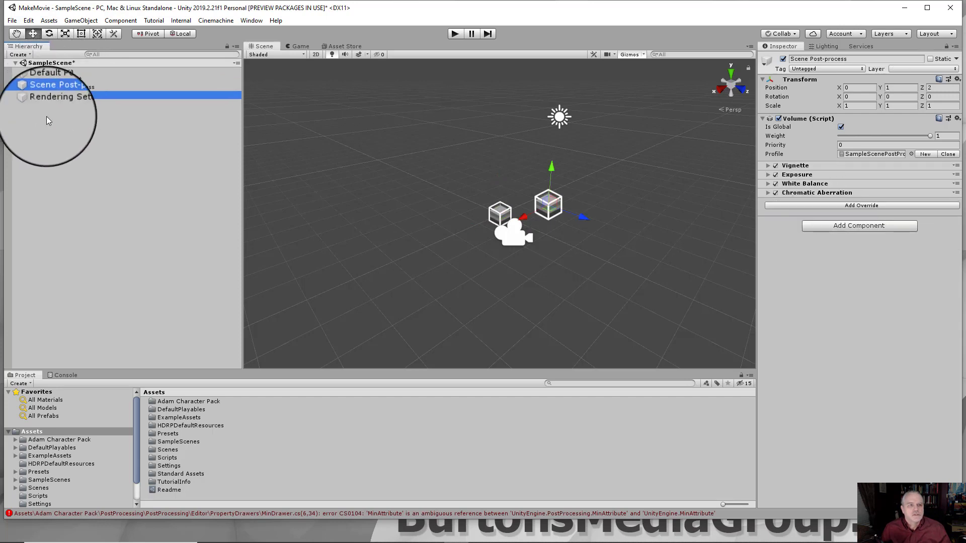
click(46, 117)
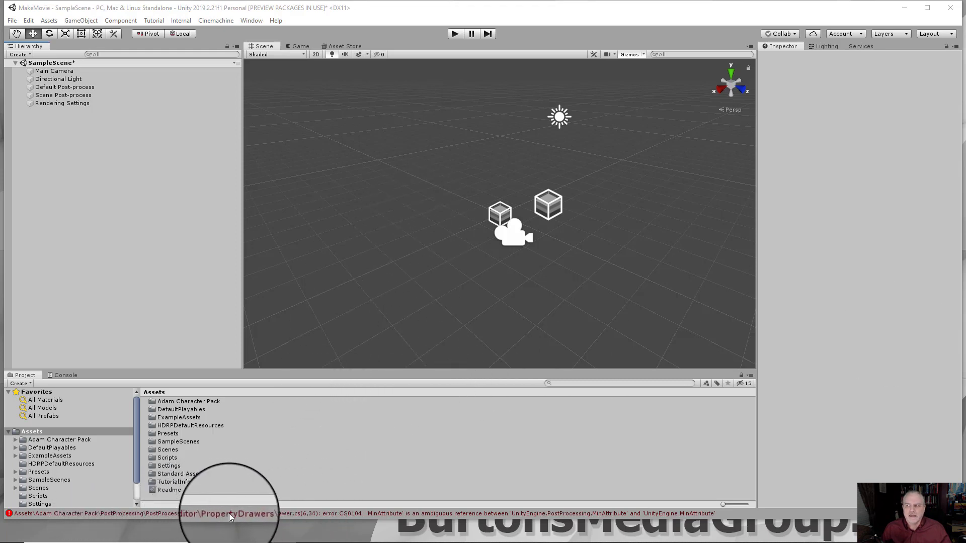
Step: Look through the console messages and clear them
click(72, 377)
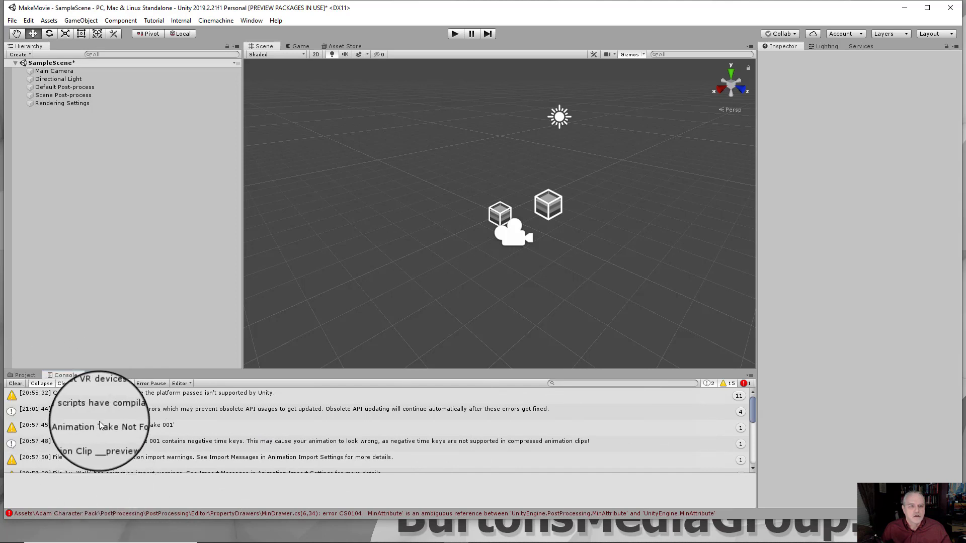
scroll(99, 421, down, 5)
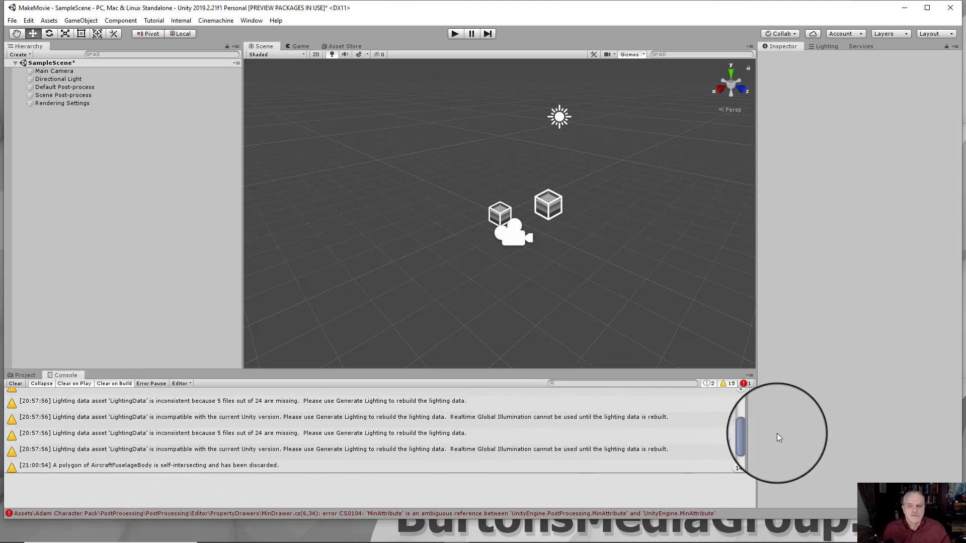
click(15, 384)
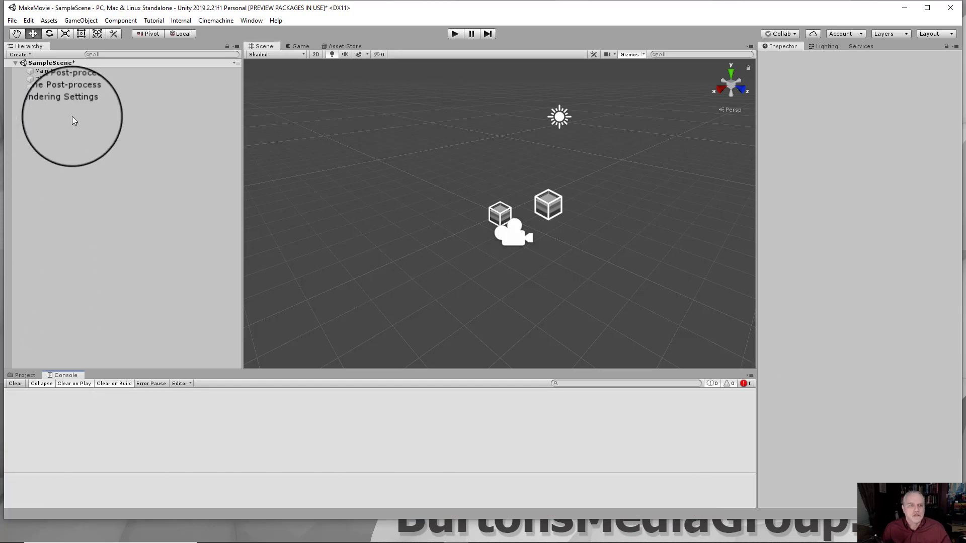
Step: Open the MinDrawer script from Adam Character Pack/PostProcessing/PostProcessing/Editor/PropertyDrawers in Visual Studio Code
click(23, 375)
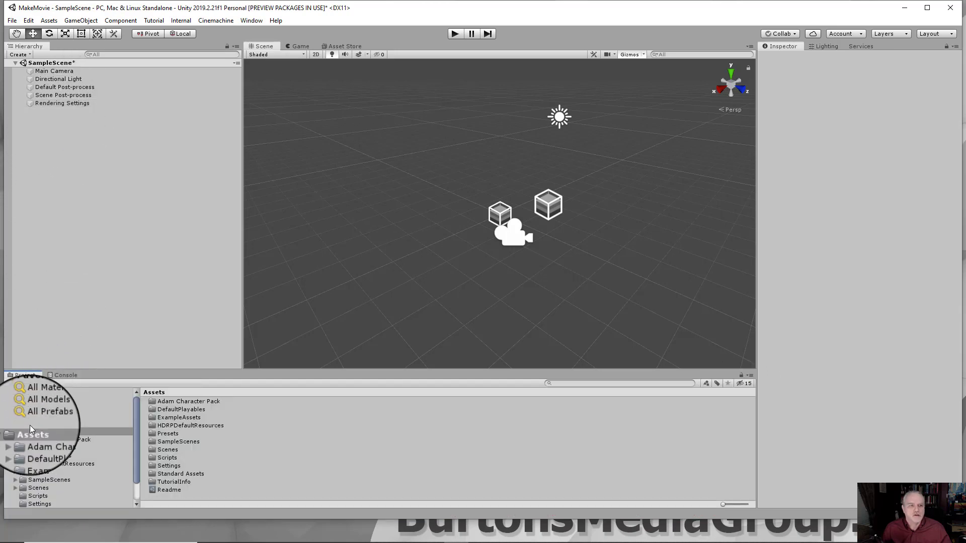
click(15, 439)
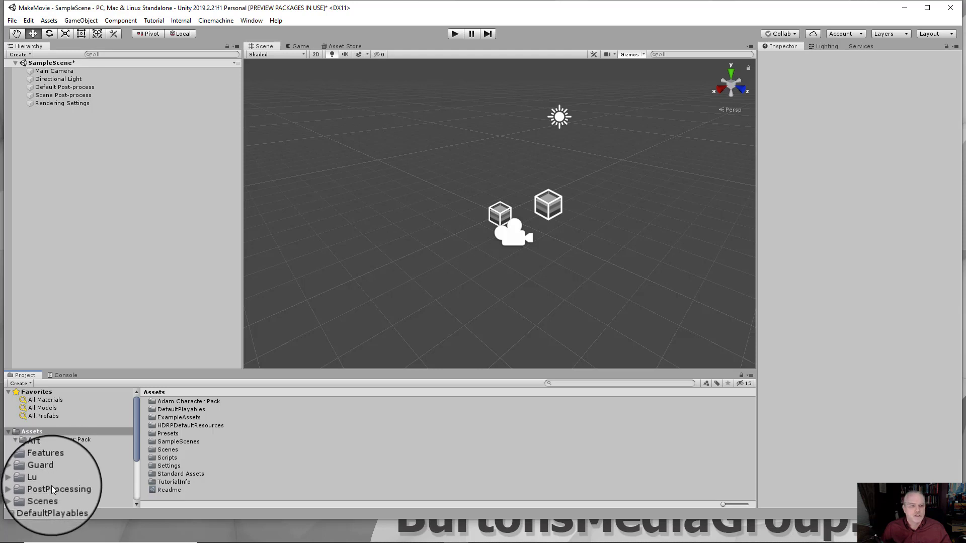
click(53, 488)
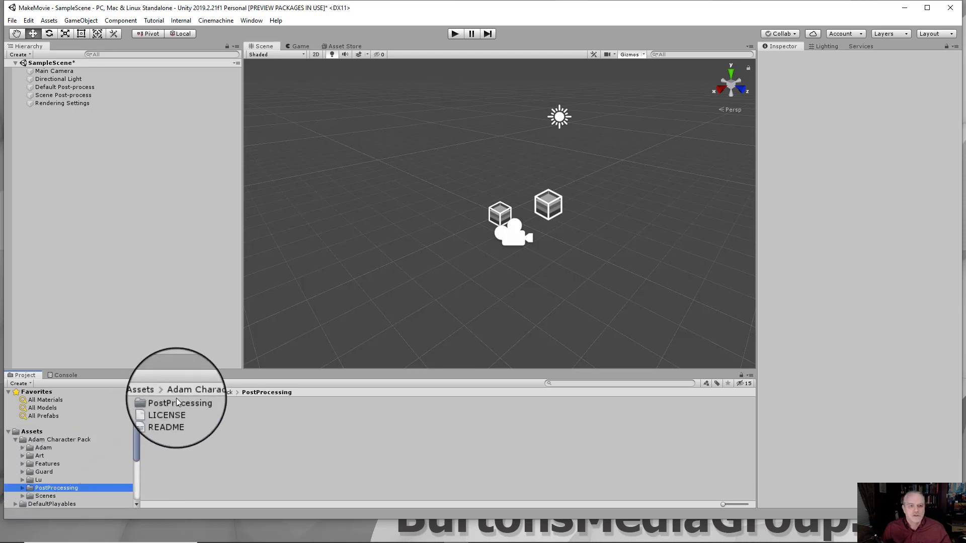
double_click(180, 401)
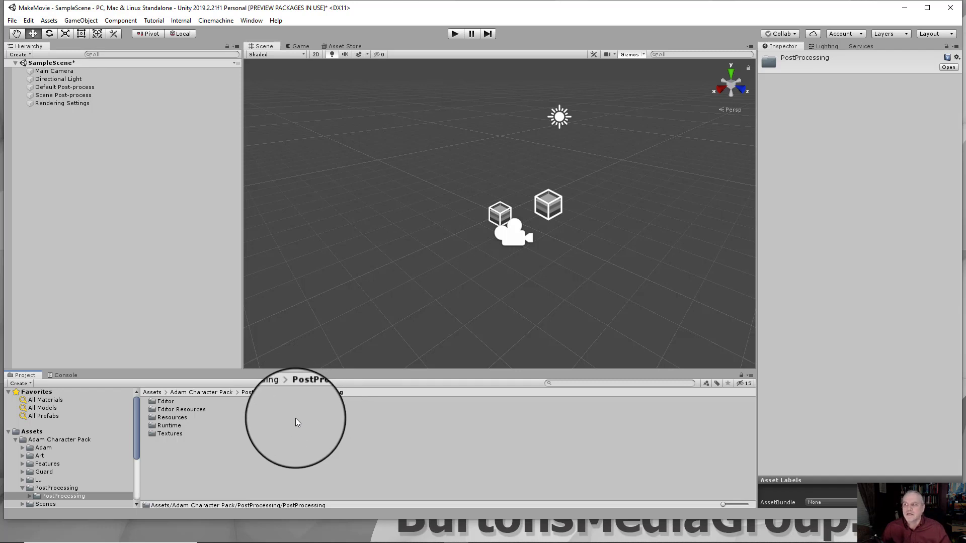
double_click(167, 401)
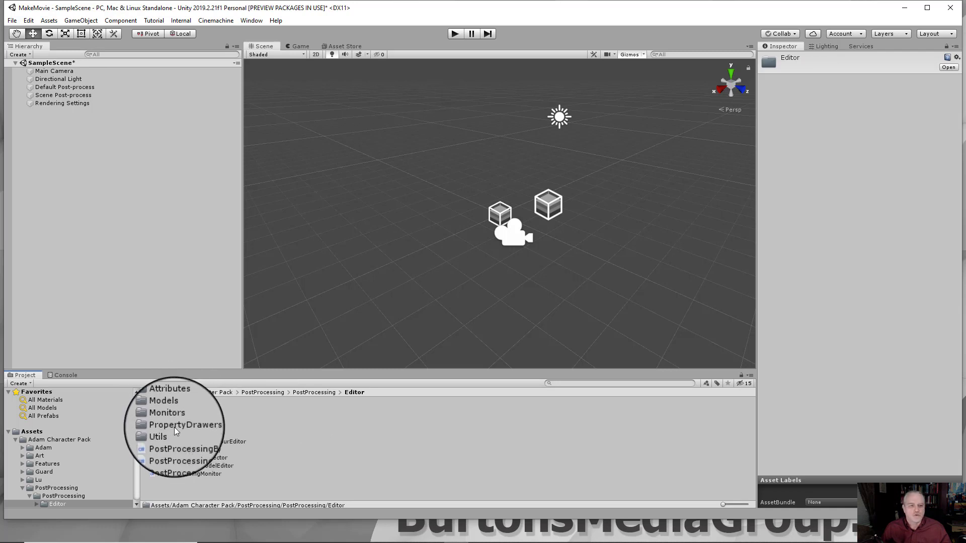
double_click(175, 425)
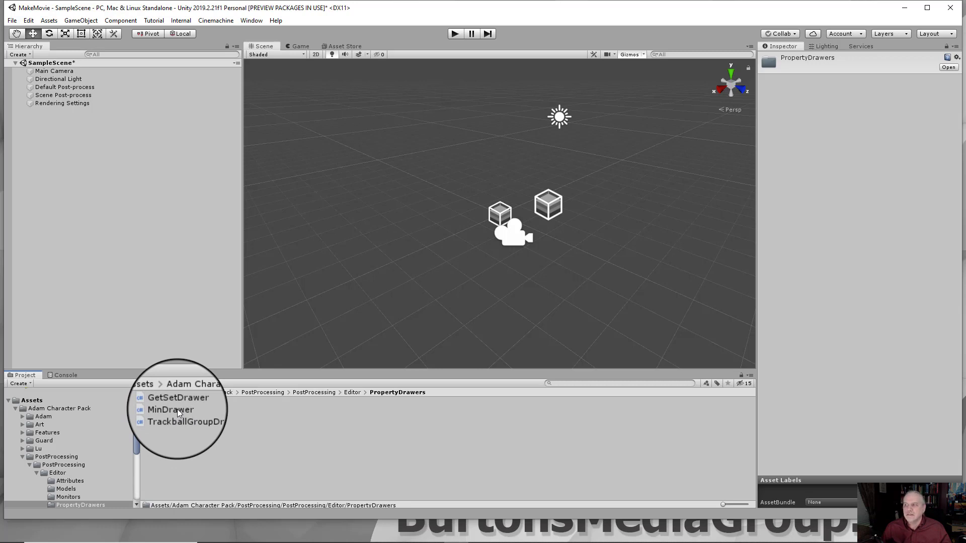
click(177, 409)
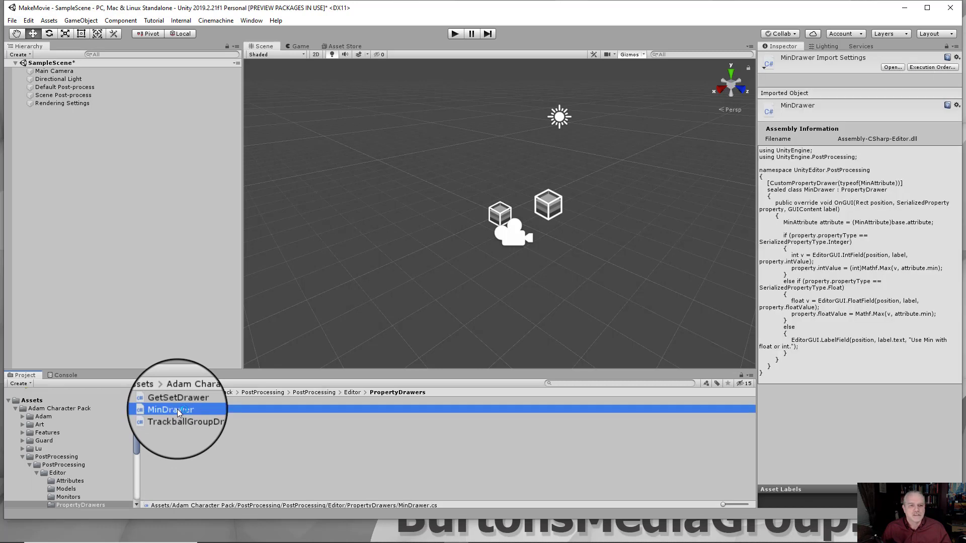
double_click(177, 409)
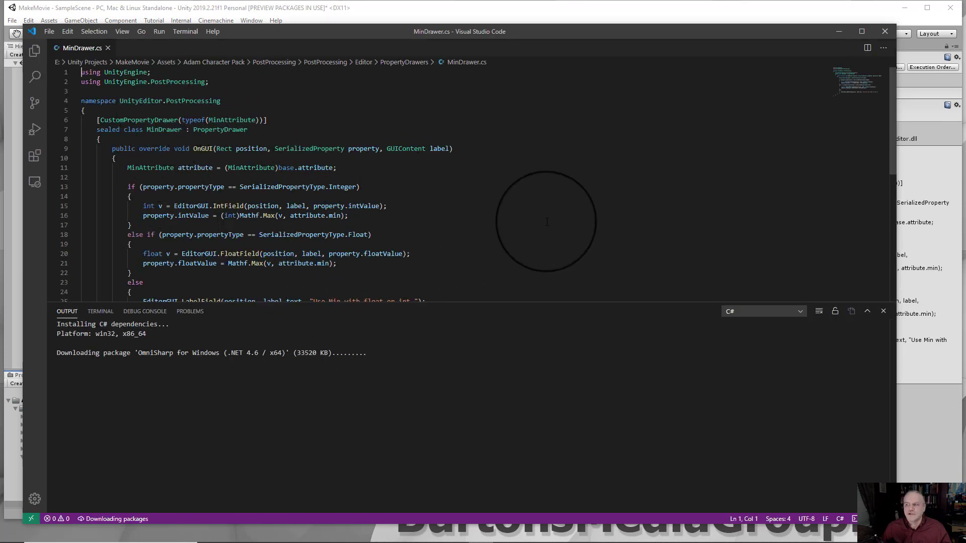
Step: Add the alias "using MAttribute = UnityEngine.PostProcessing.MinAttribute" on a new line below the existing using directives
click(209, 81)
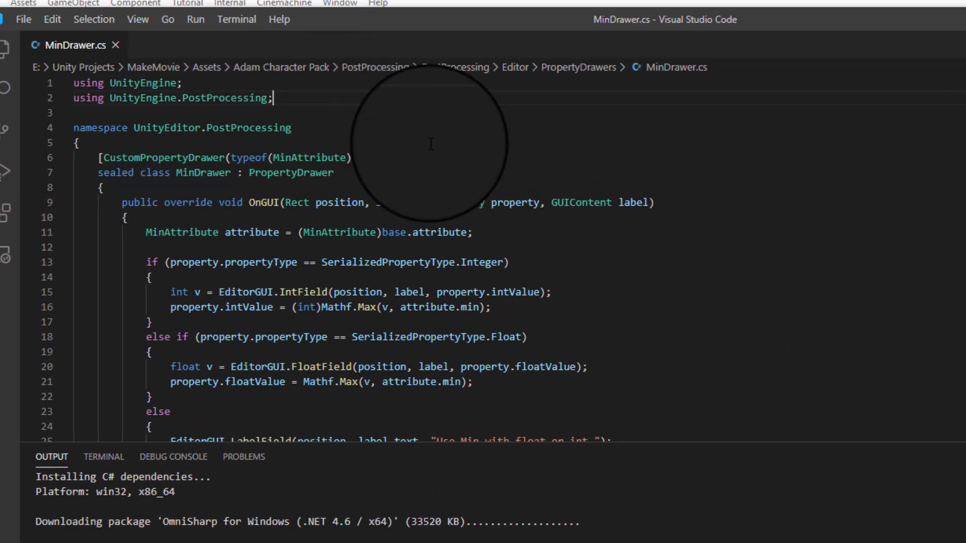
key(Return)
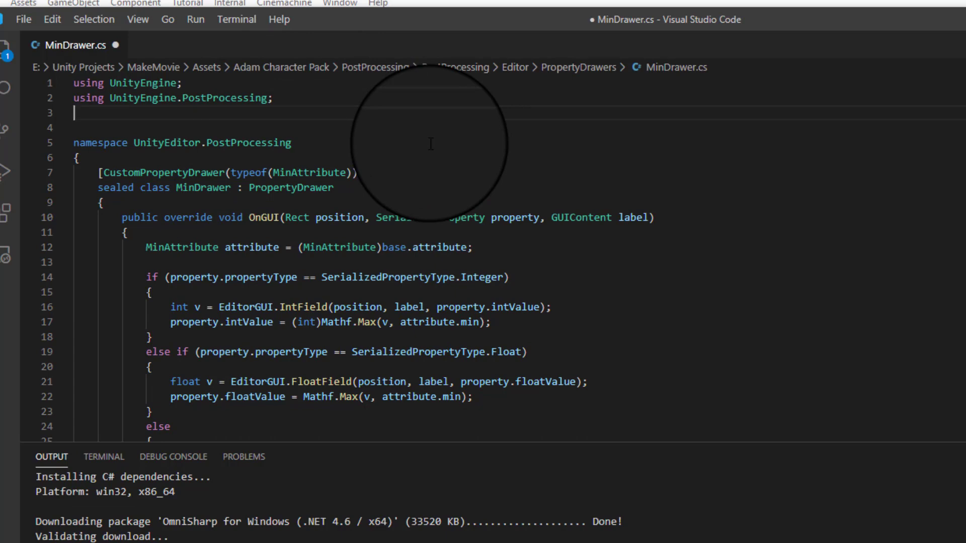
text(un)
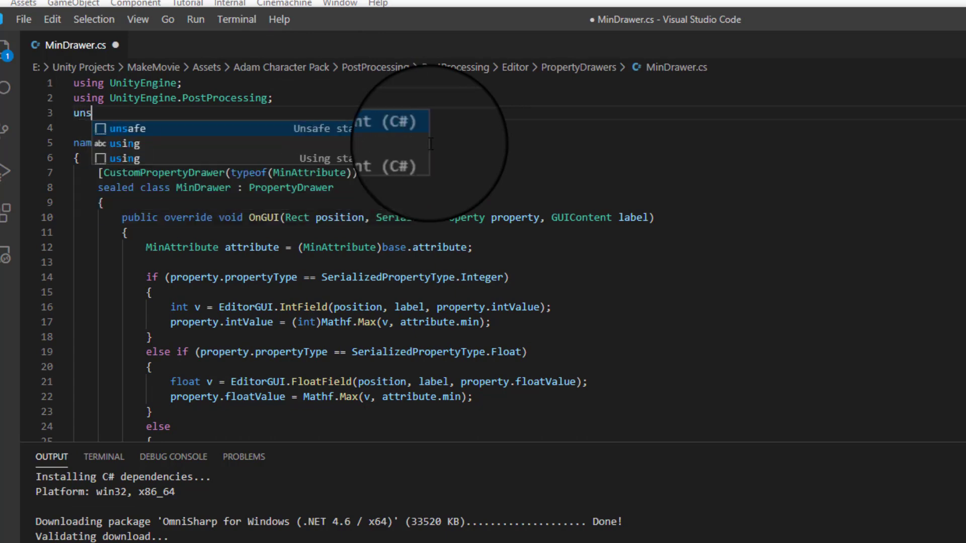
key(BackSpace)
text(sing)
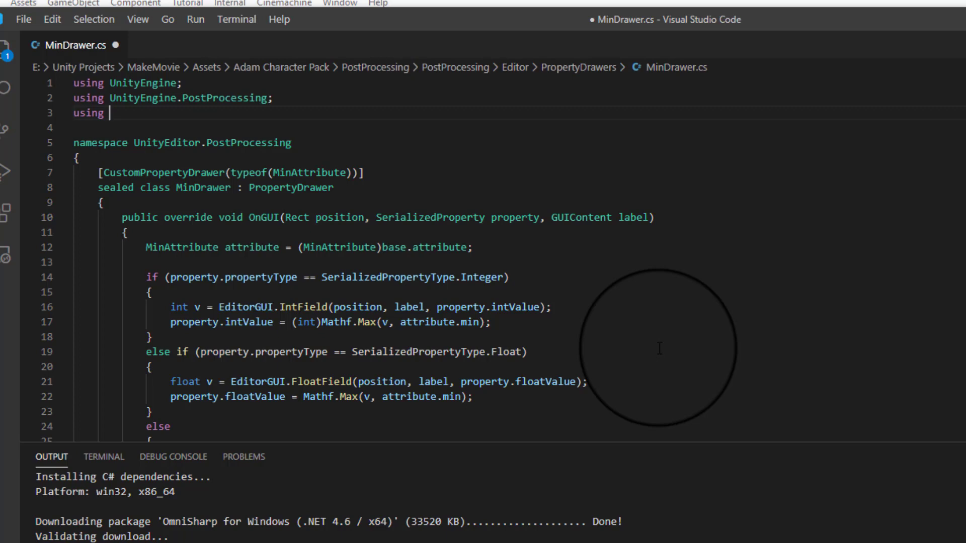
text(Ma)
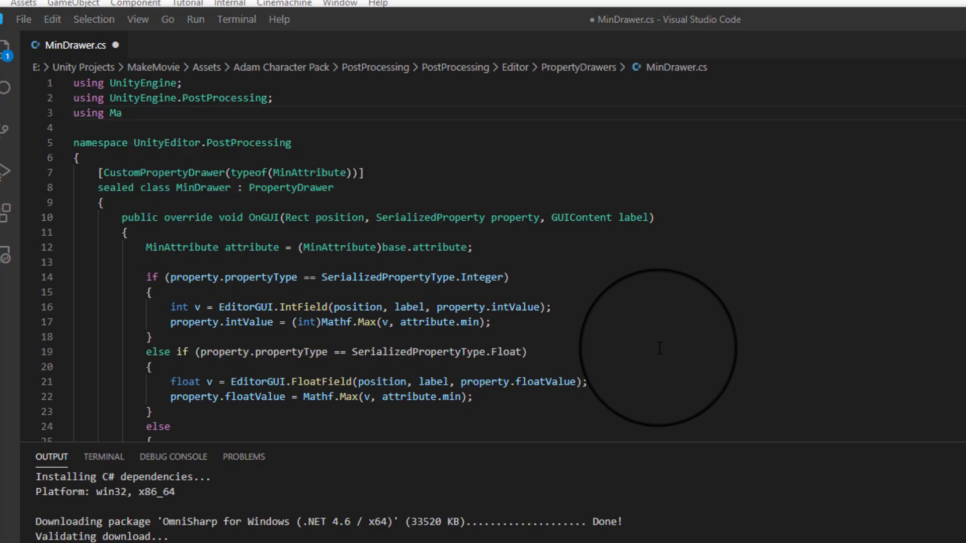
key(BackSpace)
text(Attribute = Unit)
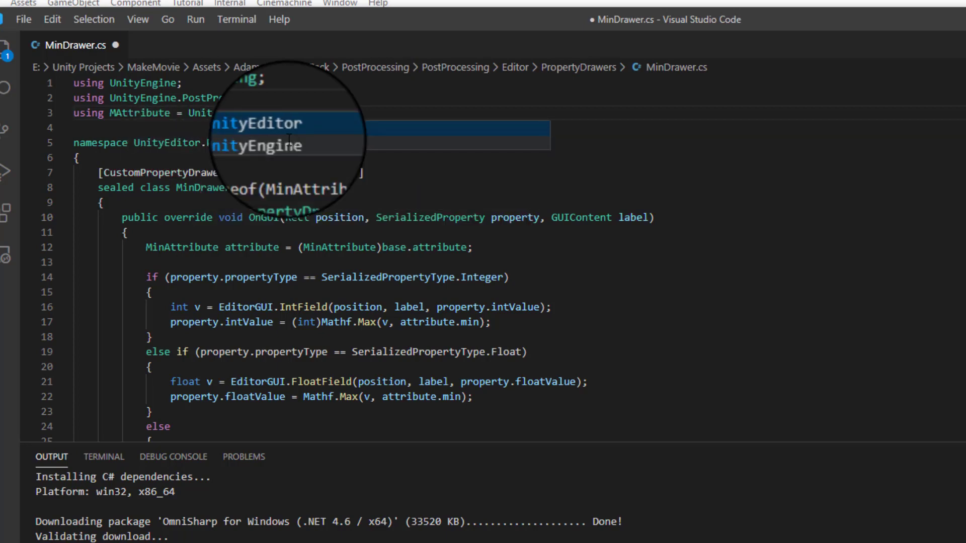
key(Return)
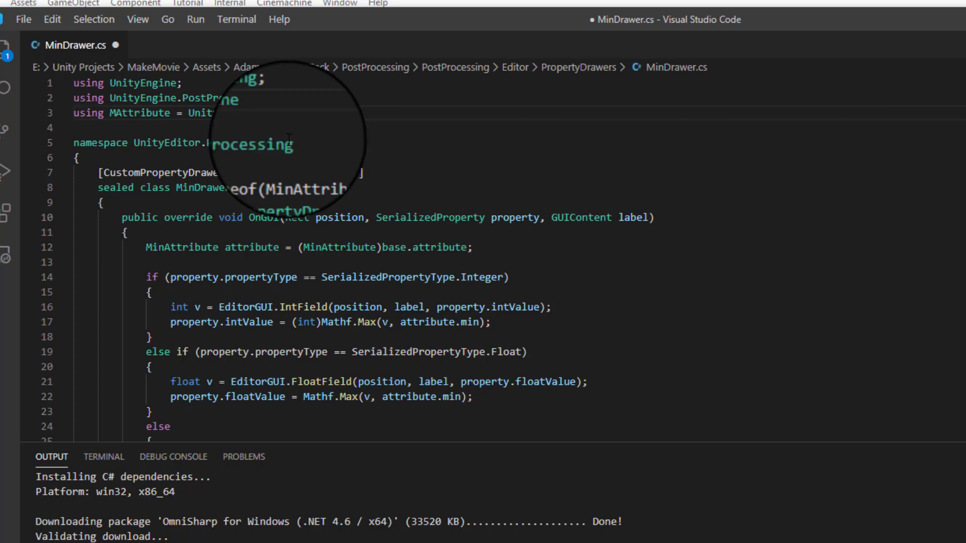
text(.Pos)
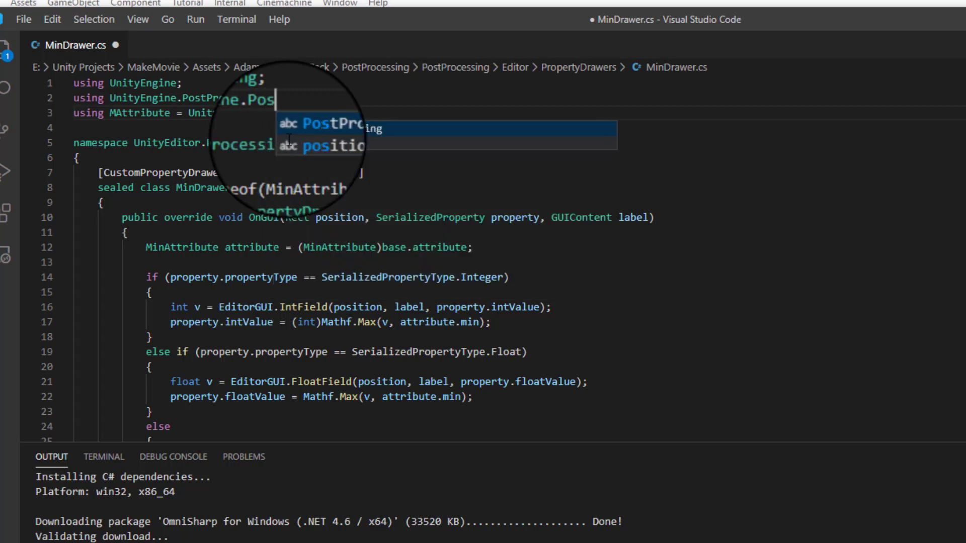
key(Return)
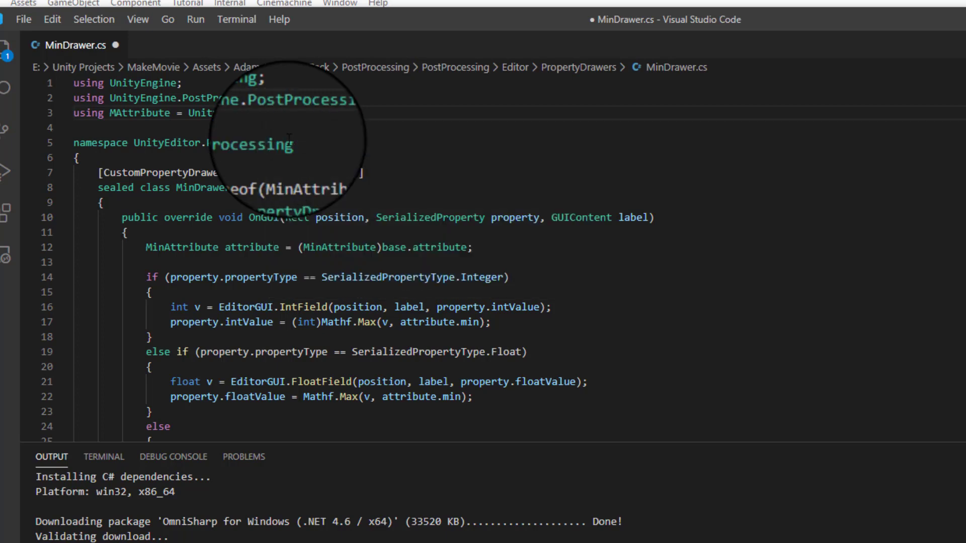
text(.Min)
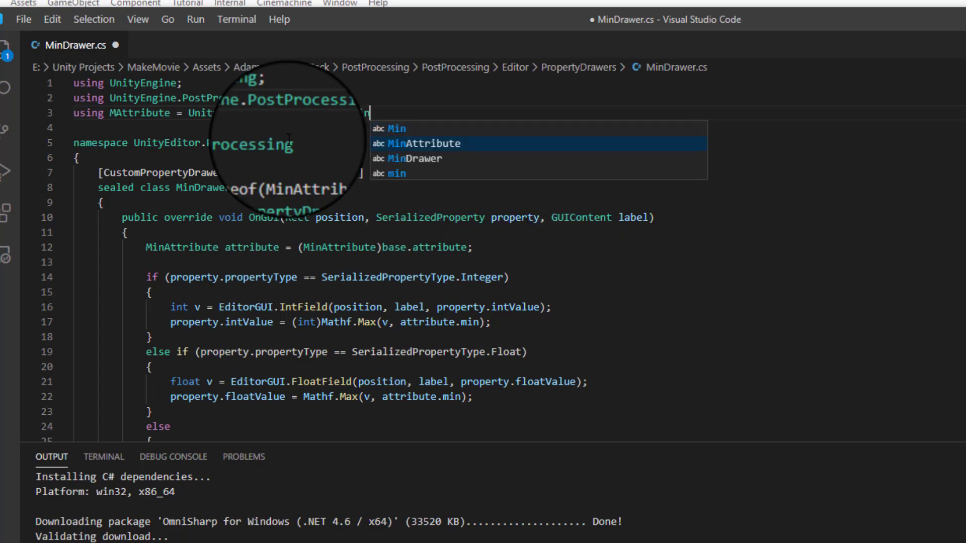
key(Down)
key(Return)
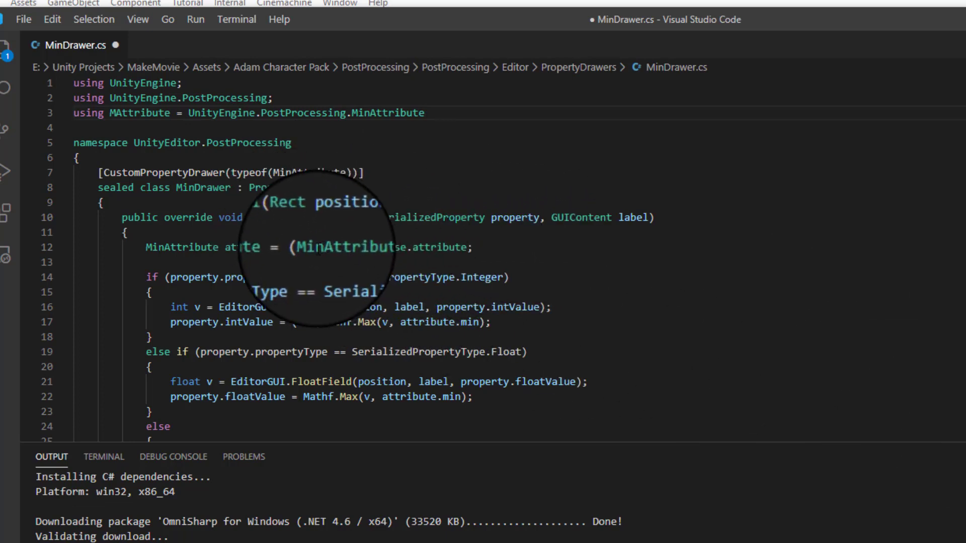
Step: Replace MinAttribute with MAttribute in the CustomPropertyDrawer line and in both places of the attribute declaration inside OnGUI
click(379, 247)
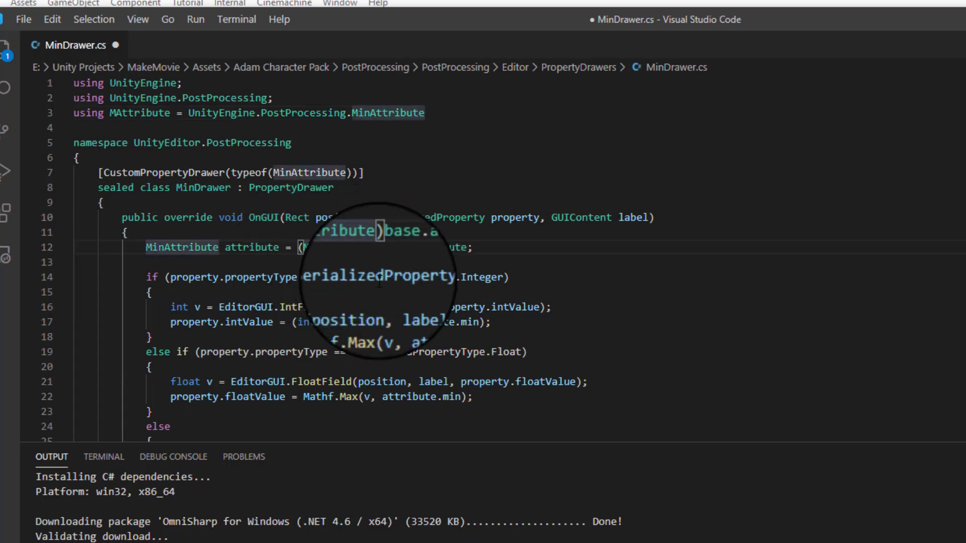
key(BackSpace)
key(BackSpace)
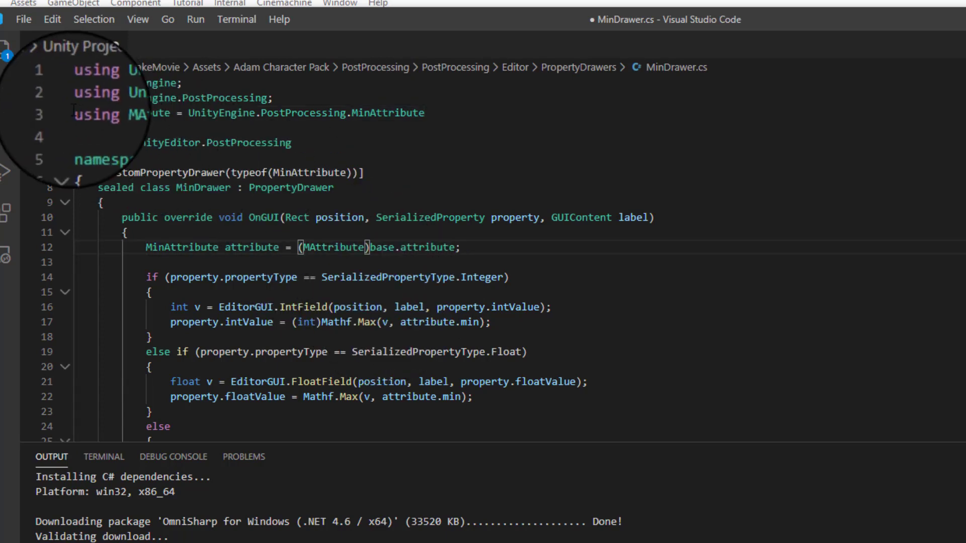
click(280, 173)
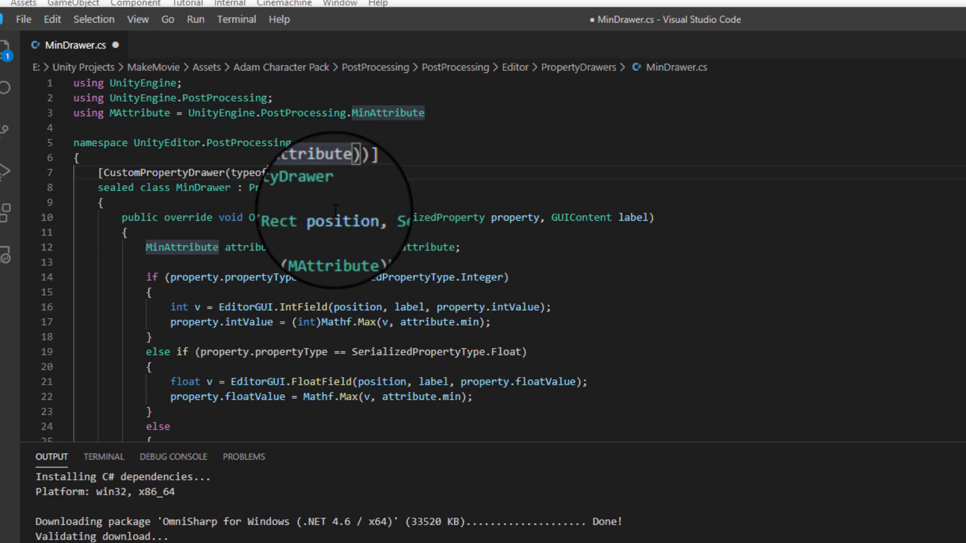
key(BackSpace)
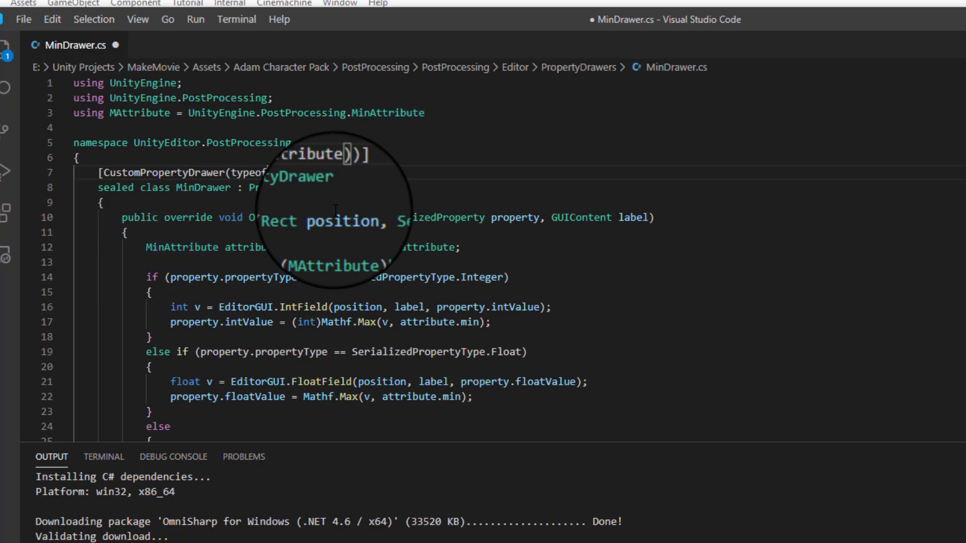
key(BackSpace)
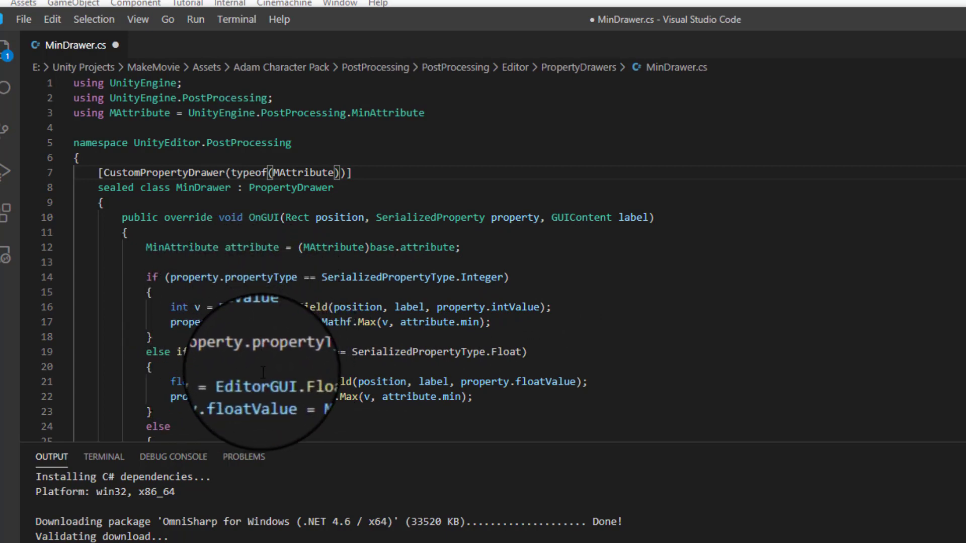
click(158, 248)
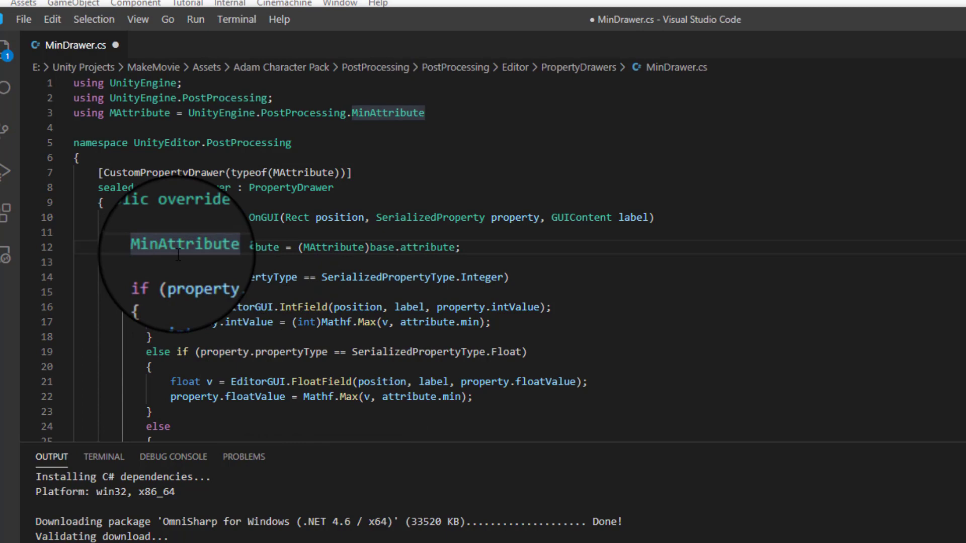
key(Left)
key(Delete)
key(Delete)
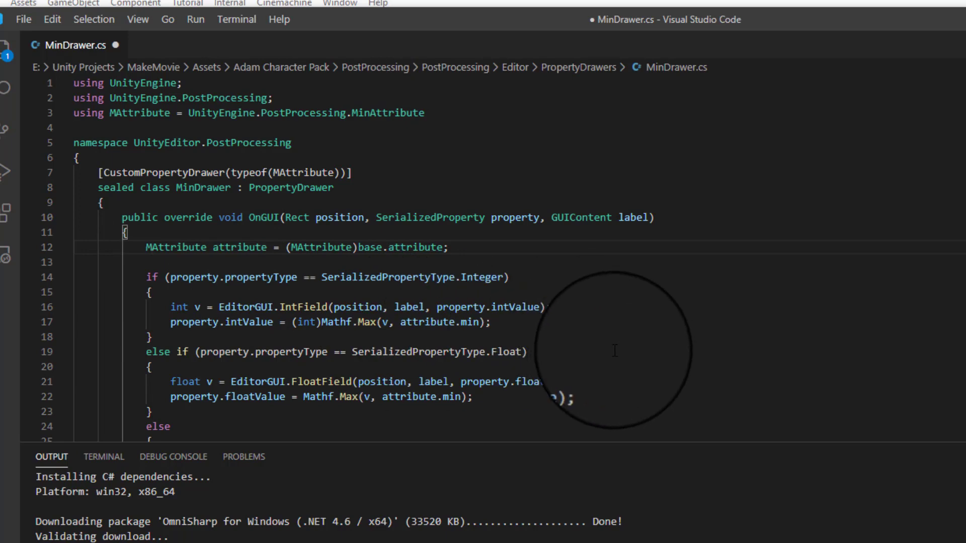
Step: End the MAttribute using directive with a semicolon, save MinDrawer.cs and return to Unity
click(443, 113)
text(;)
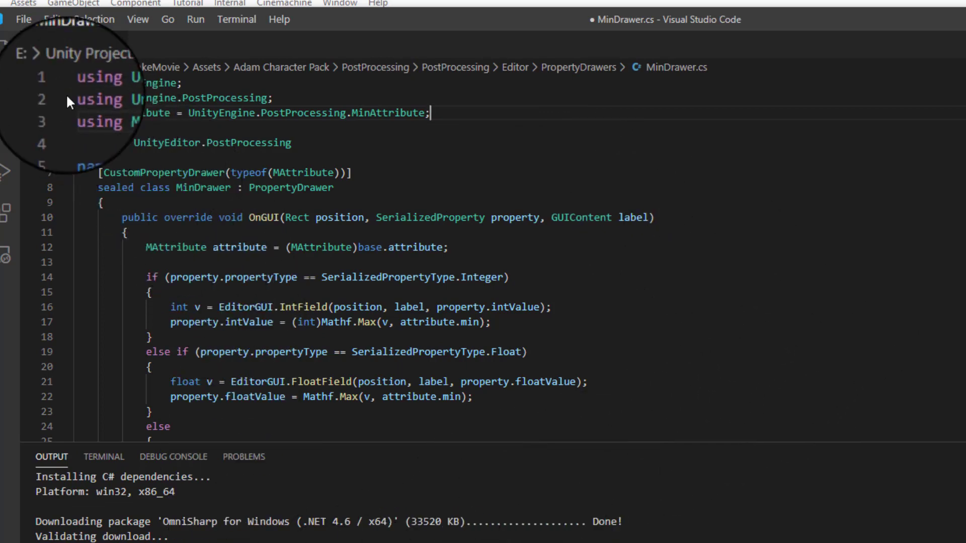
click(29, 19)
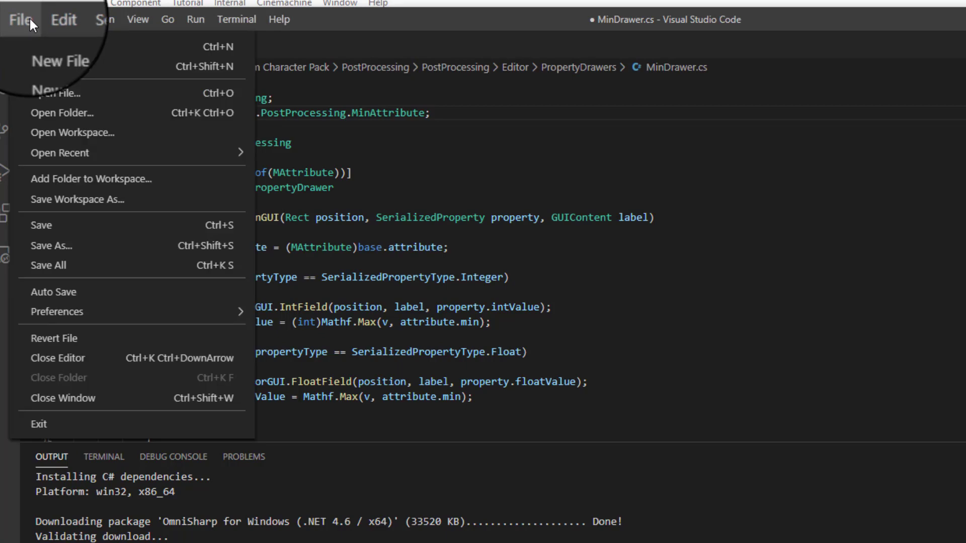
click(55, 225)
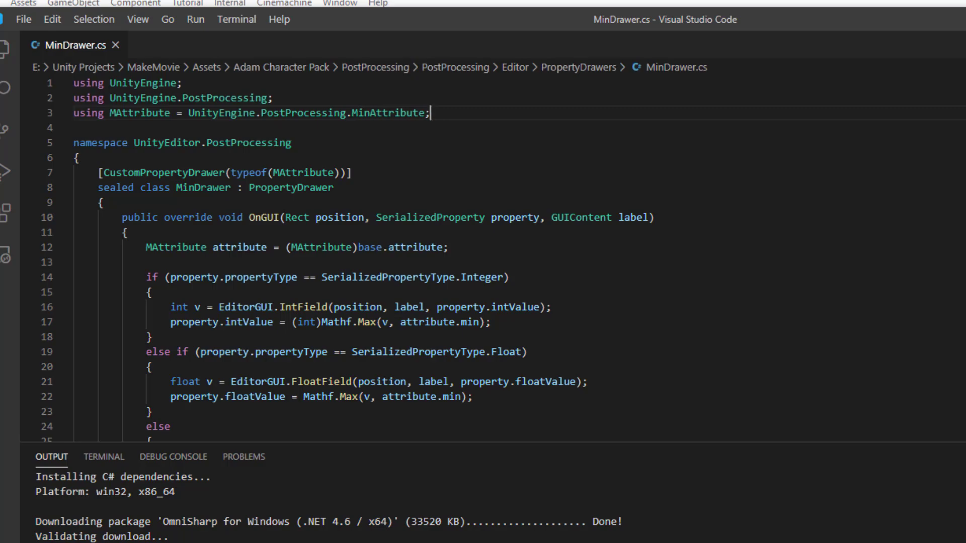
click(965, 19)
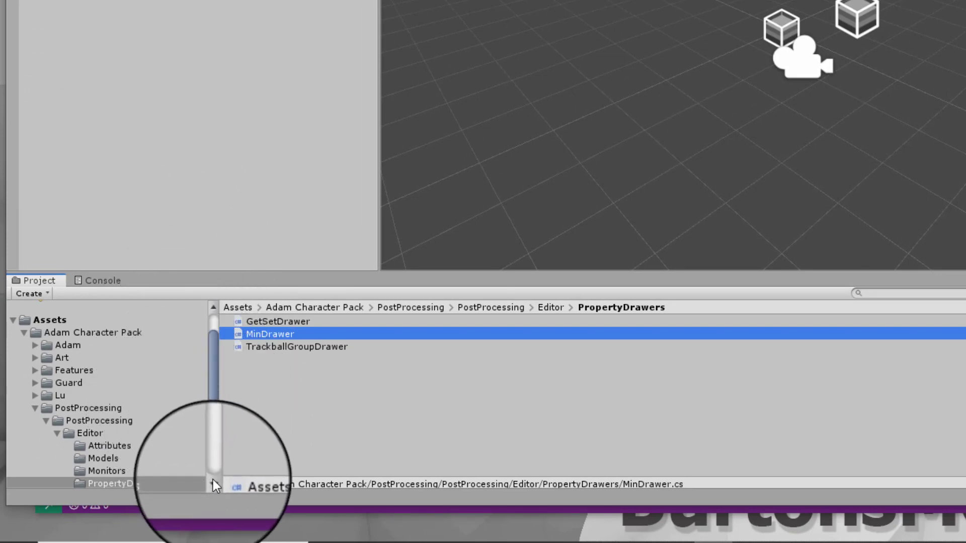
Step: Open the CurveEditor script from the PostProcessing/Editor/Utils folder in Visual Studio Code and look through its code
click(149, 469)
click(149, 468)
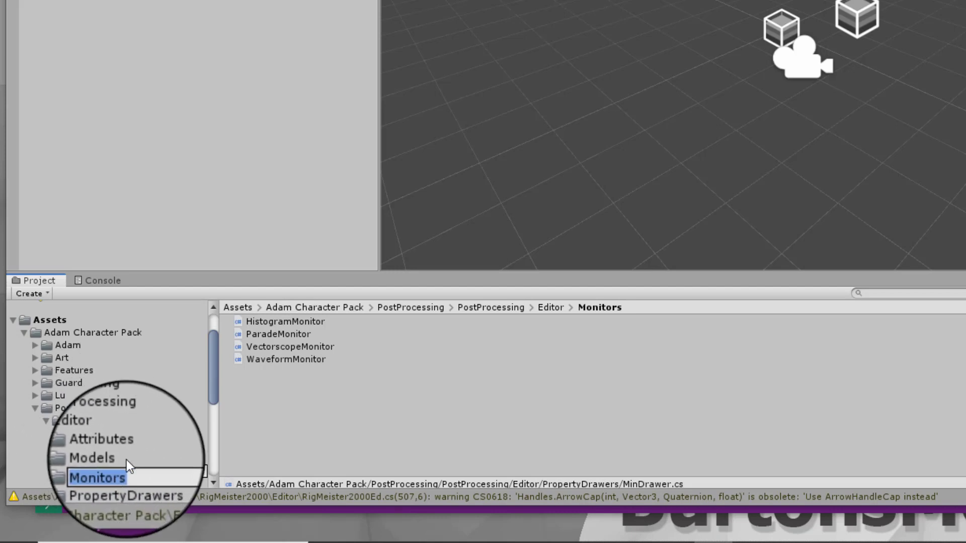
click(92, 433)
scroll(151, 451, down, 3)
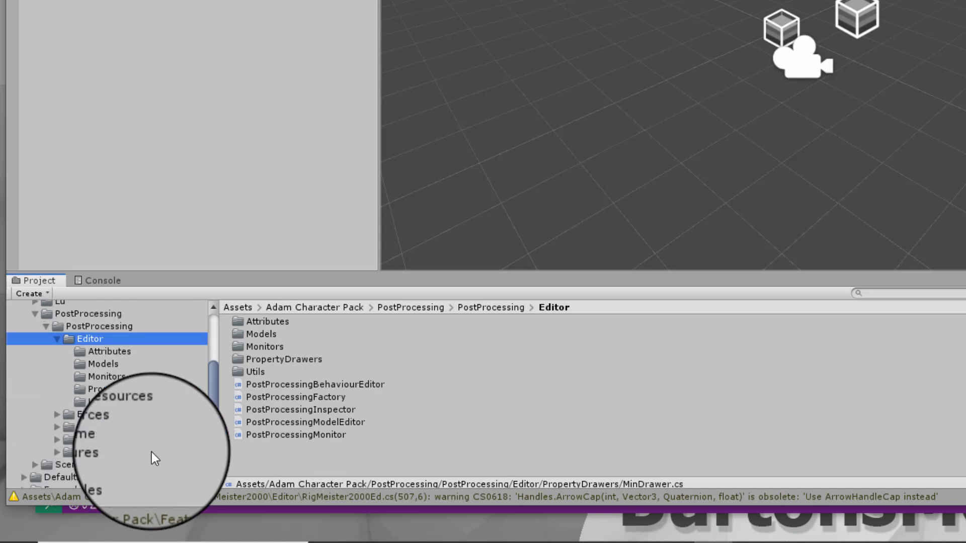
click(97, 401)
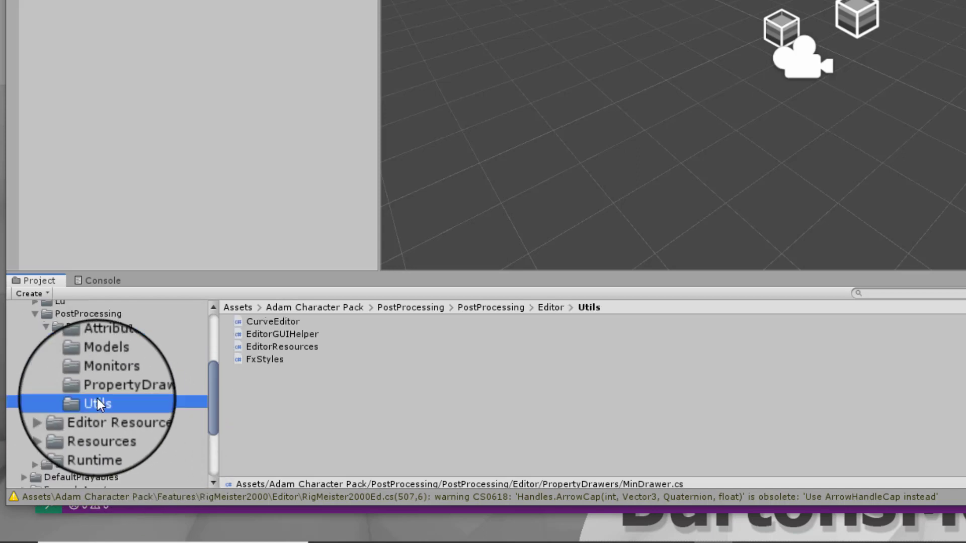
click(285, 321)
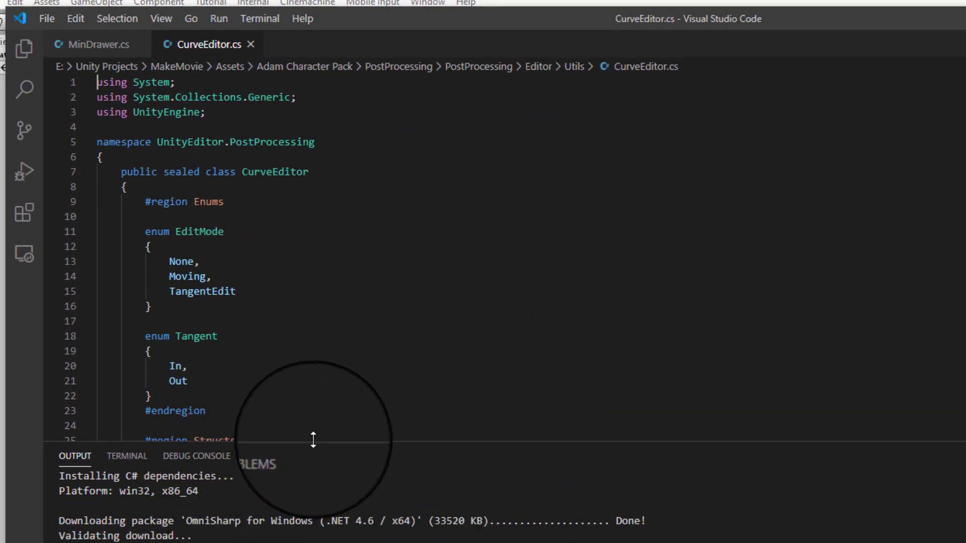
drag(313, 441, 317, 535)
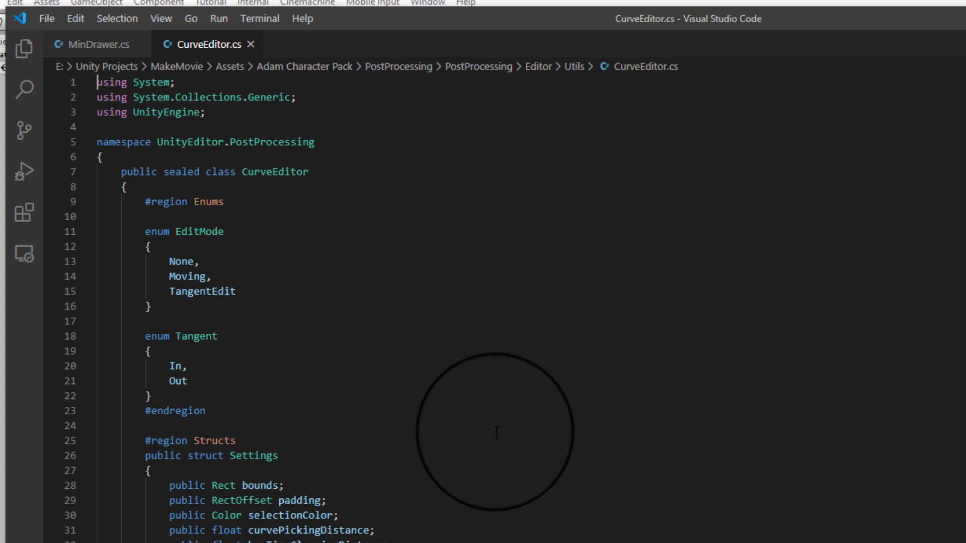
scroll(490, 428, down, 8)
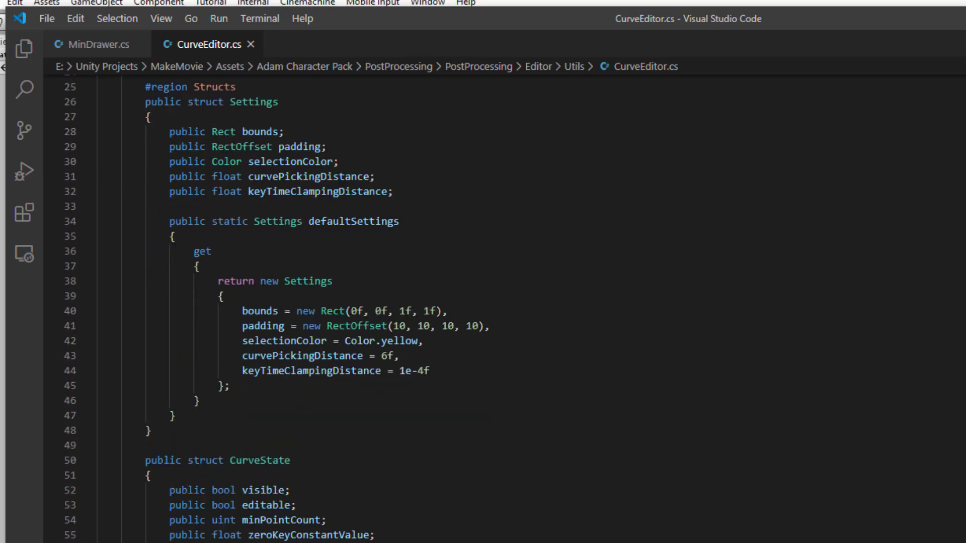
scroll(207, 295, down, 20)
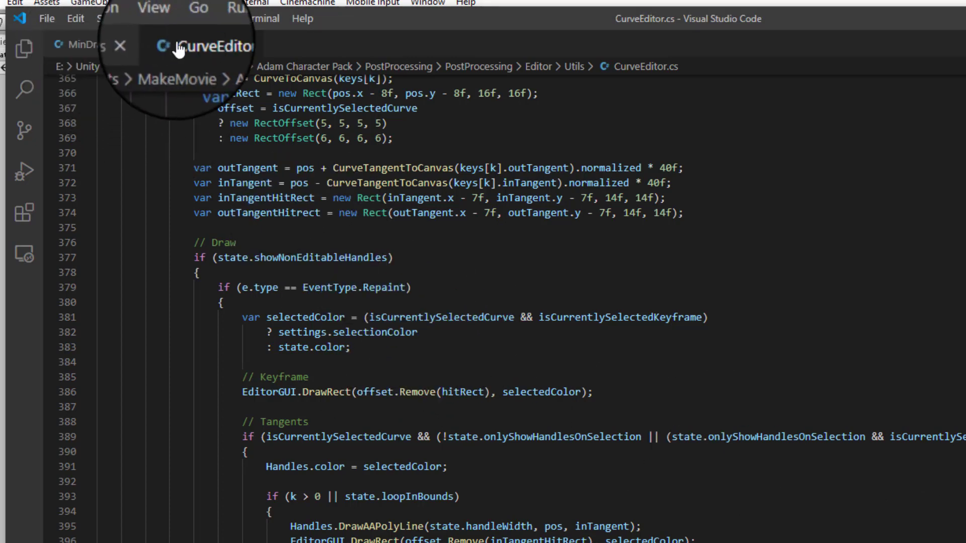
Step: Close CurveEditor.cs and MinDrawer.cs and exit Visual Studio Code to return to Unity
click(232, 44)
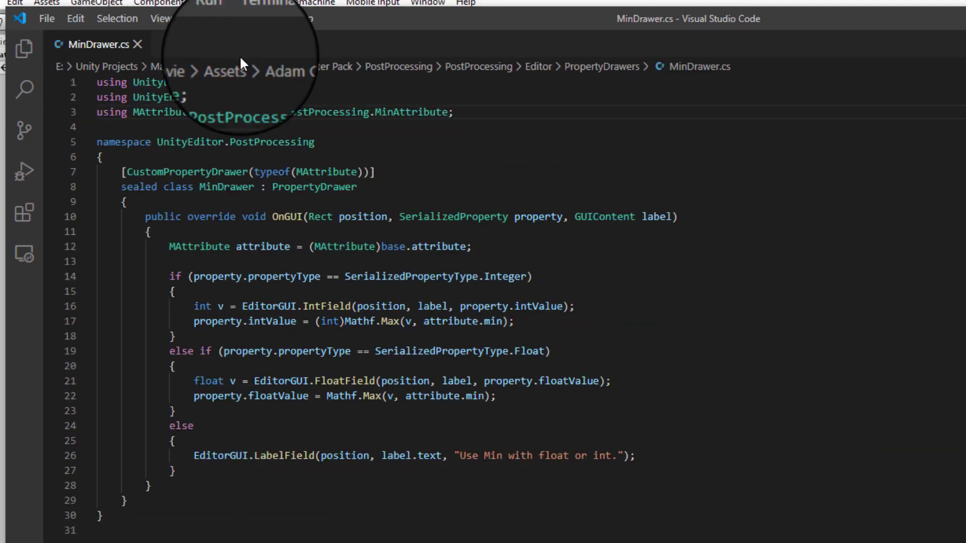
click(137, 45)
key(alt+F4)
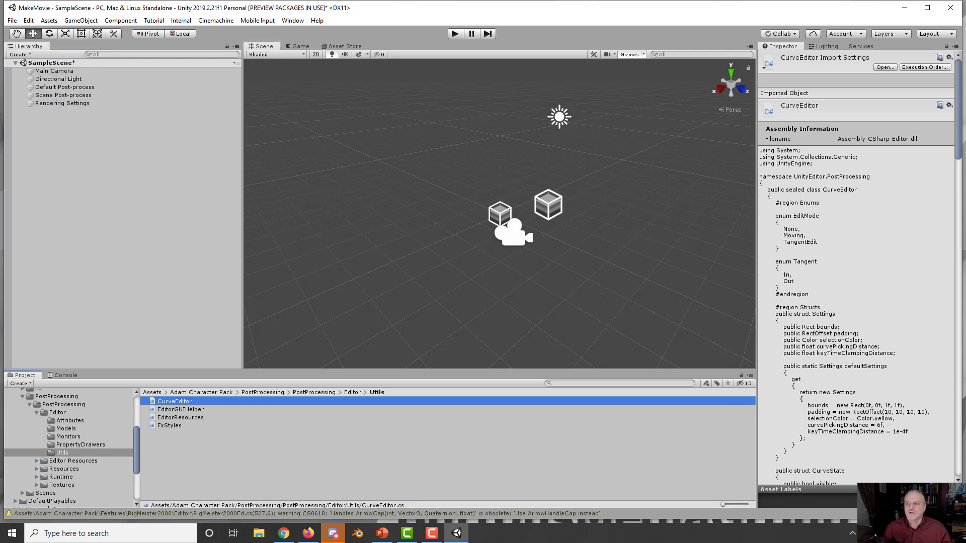
Step: Add a 3D Plane object to SampleScene
right_drag(483, 264, 483, 265)
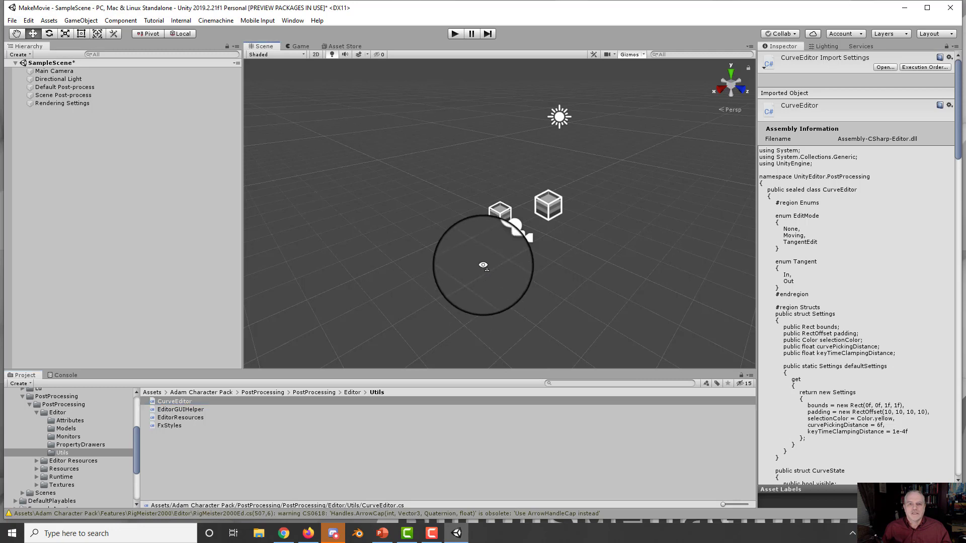
right_click(101, 187)
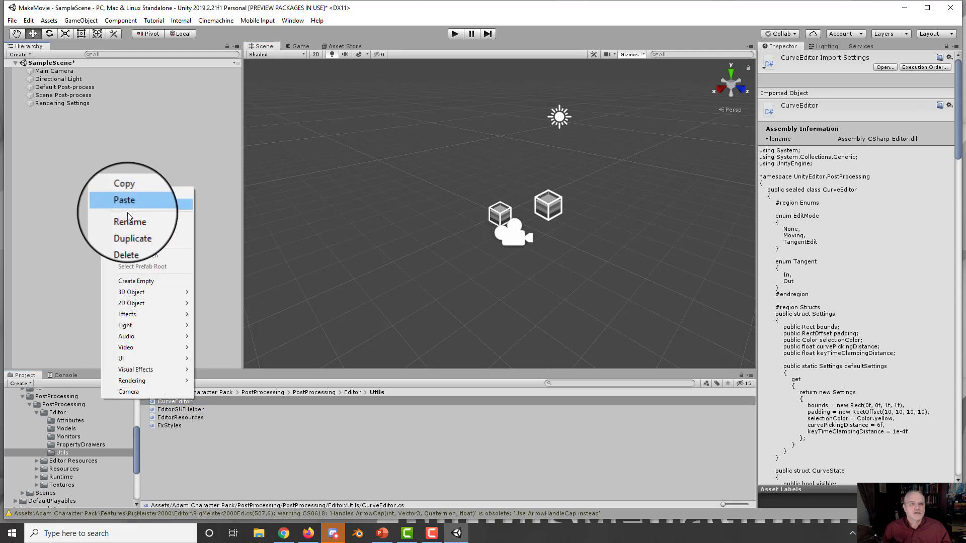
mouse_move(140, 291)
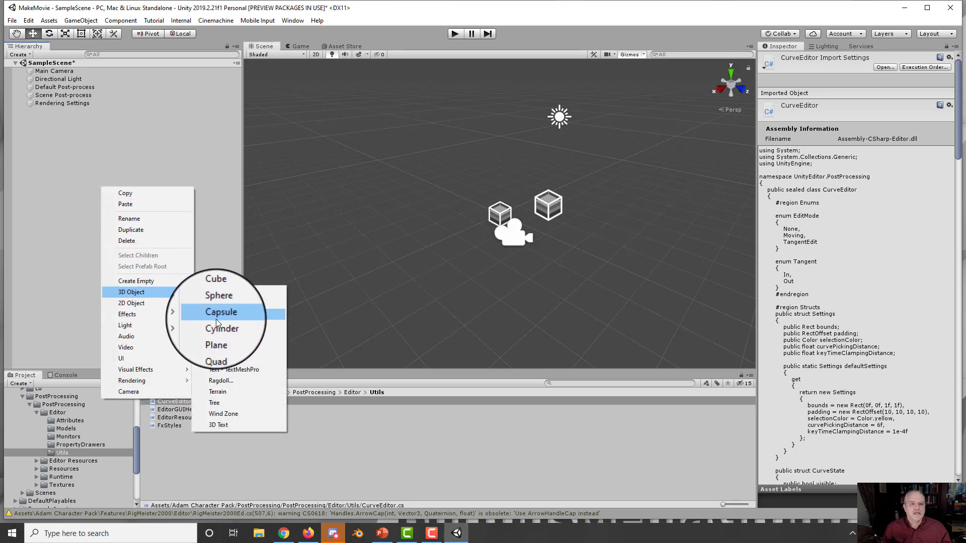
click(231, 336)
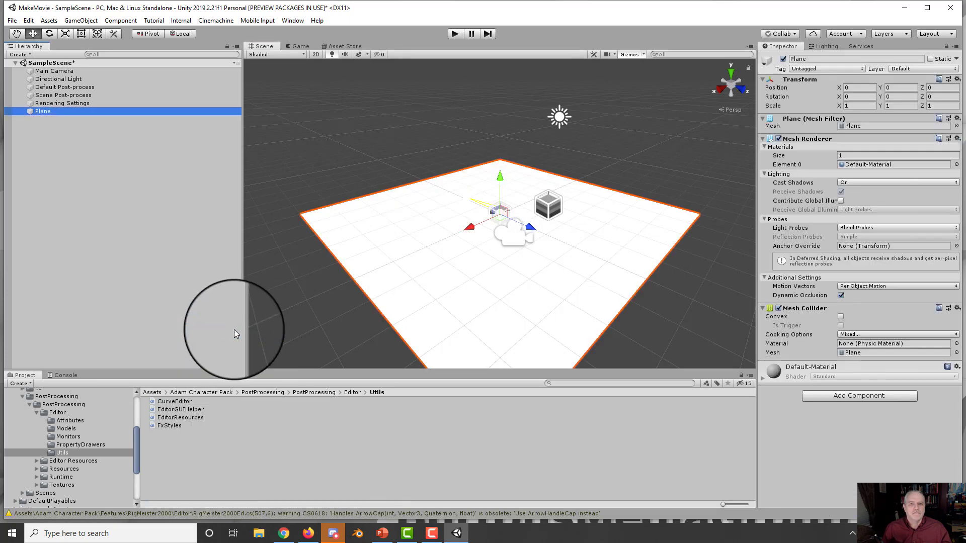
click(450, 302)
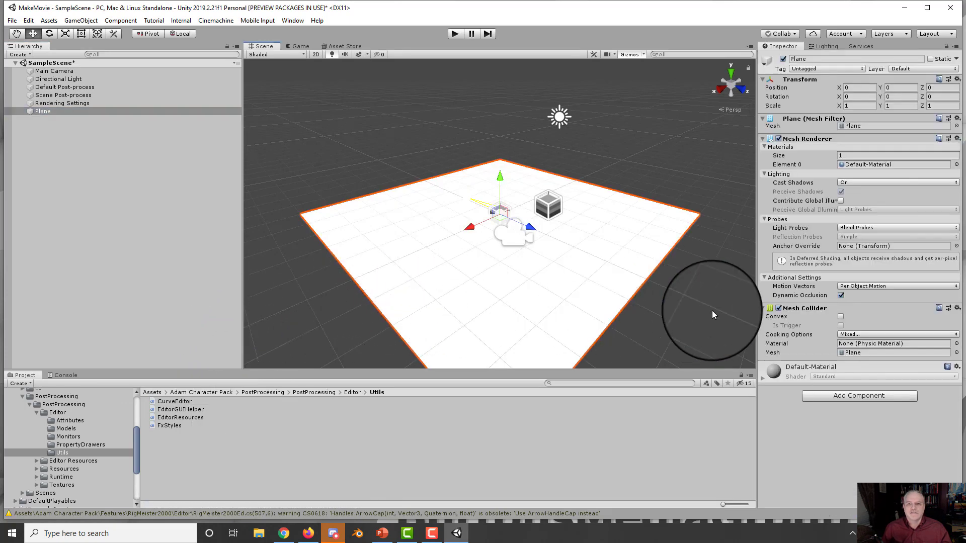
scroll(712, 310, down, 1)
scroll(677, 310, up, 1)
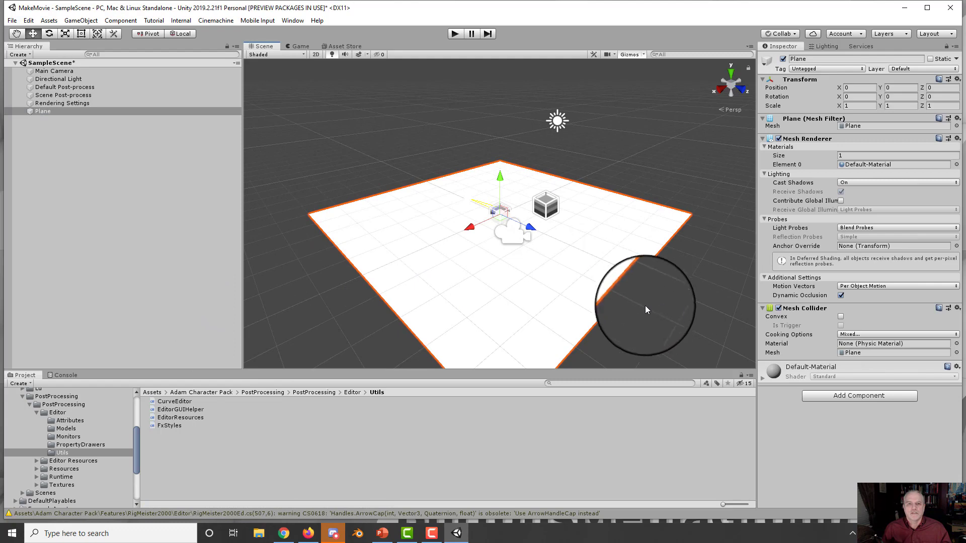
Step: Move the Main Camera sideways along its local X axis to about X -3.2, Y 1.44, Z 4.38
click(64, 71)
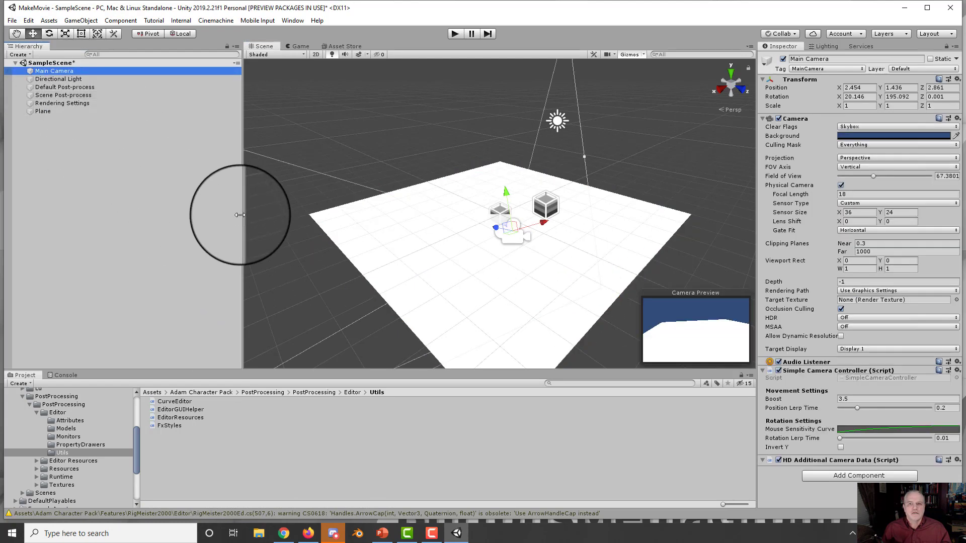
scroll(320, 216, down, 8)
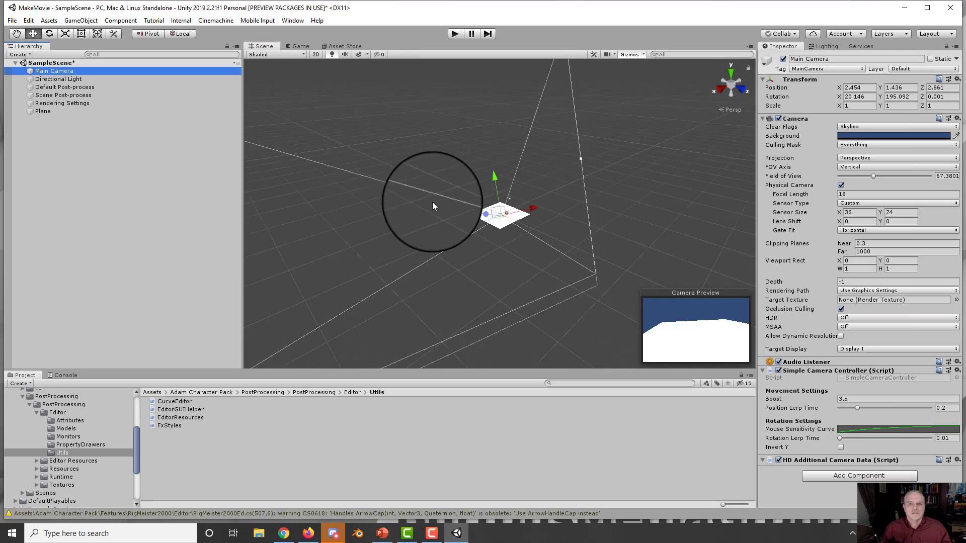
scroll(434, 203, up, 6)
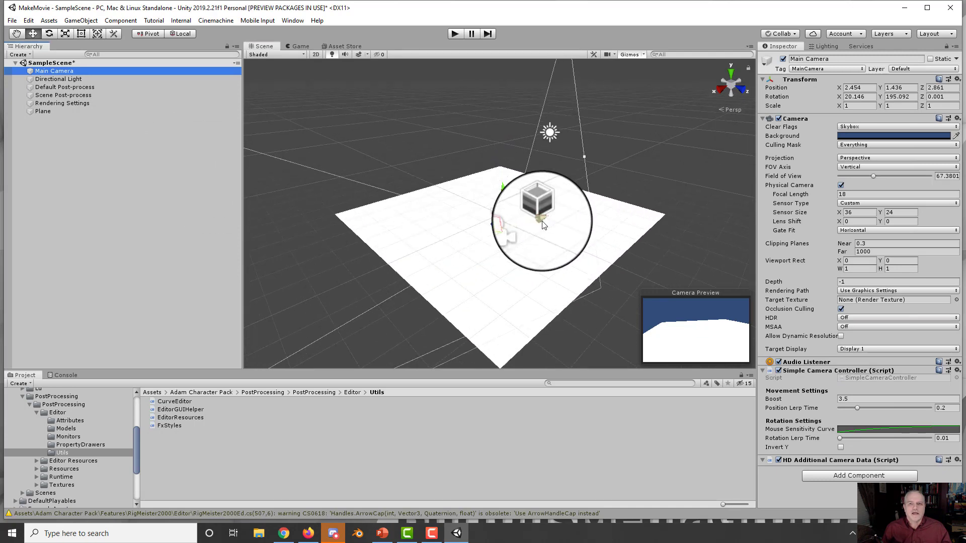
drag(541, 220, 766, 202)
alt+drag(438, 283, 687, 246)
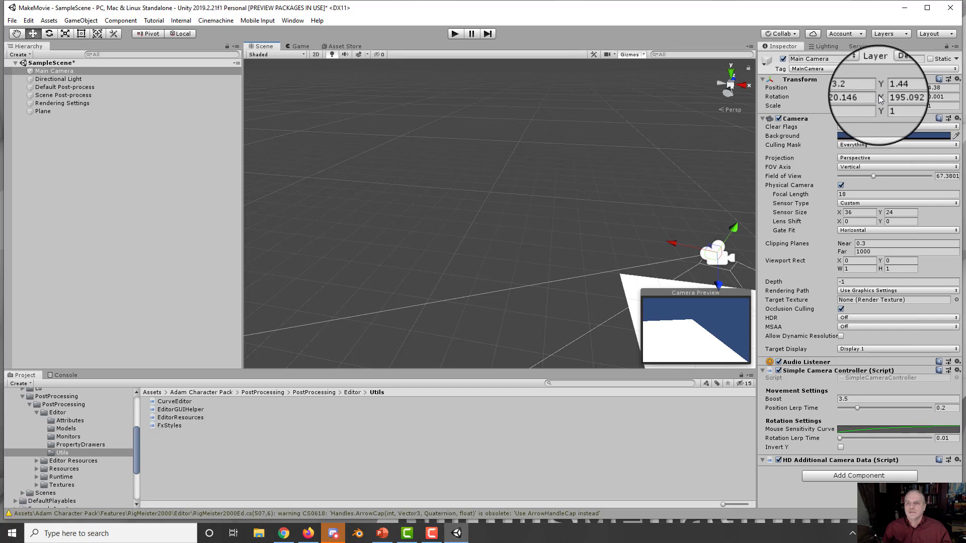
right_drag(519, 220, 926, 269)
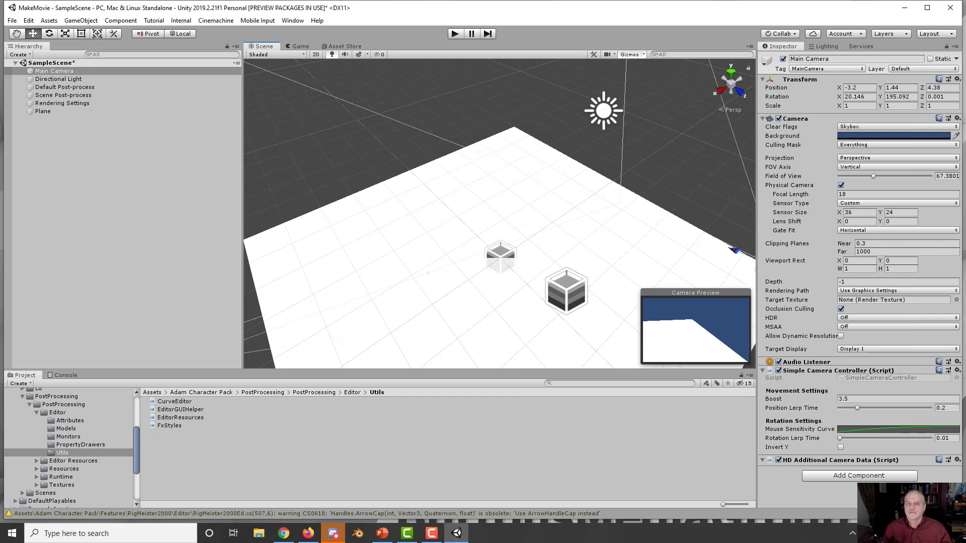
Step: Delete the Directional Light from SampleScene and add a Point Light in its place
click(65, 79)
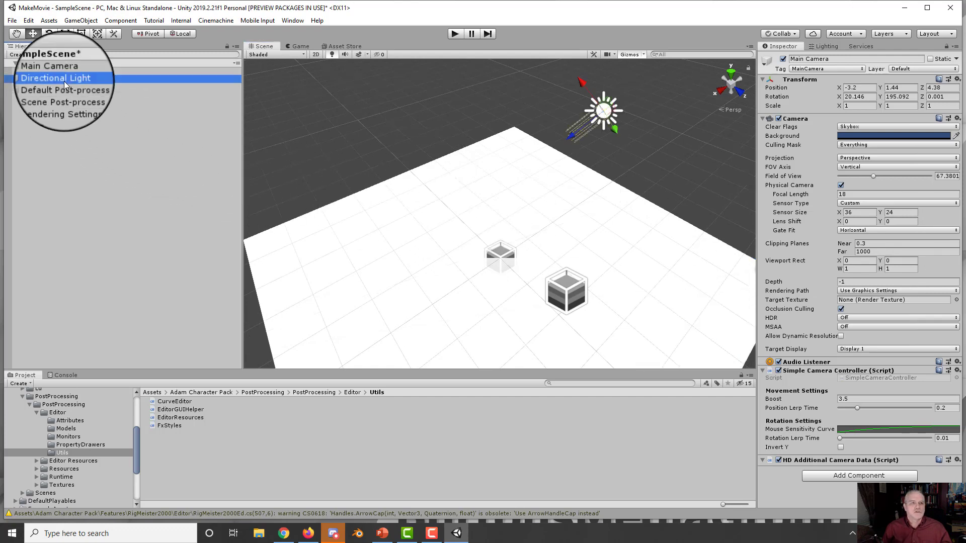
key(Delete)
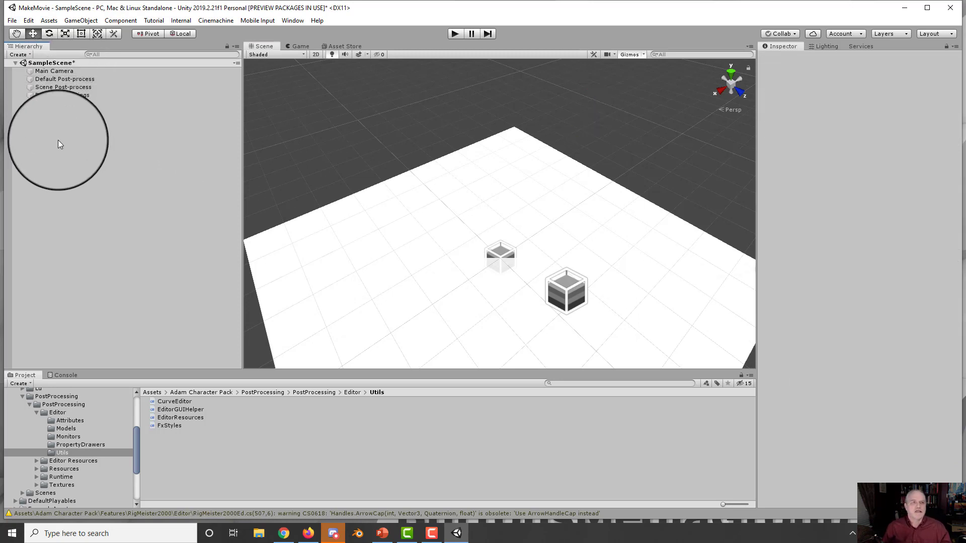
right_click(59, 140)
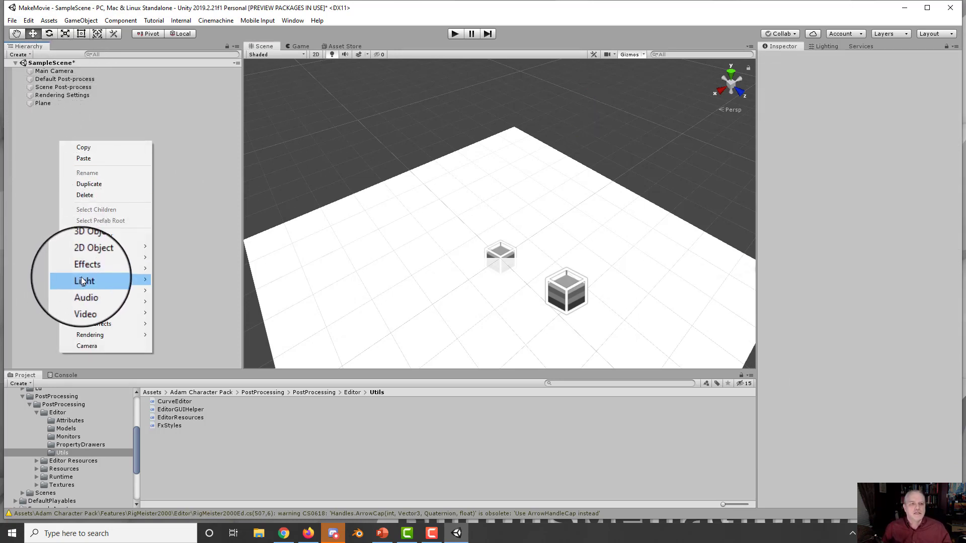
mouse_move(143, 283)
click(189, 291)
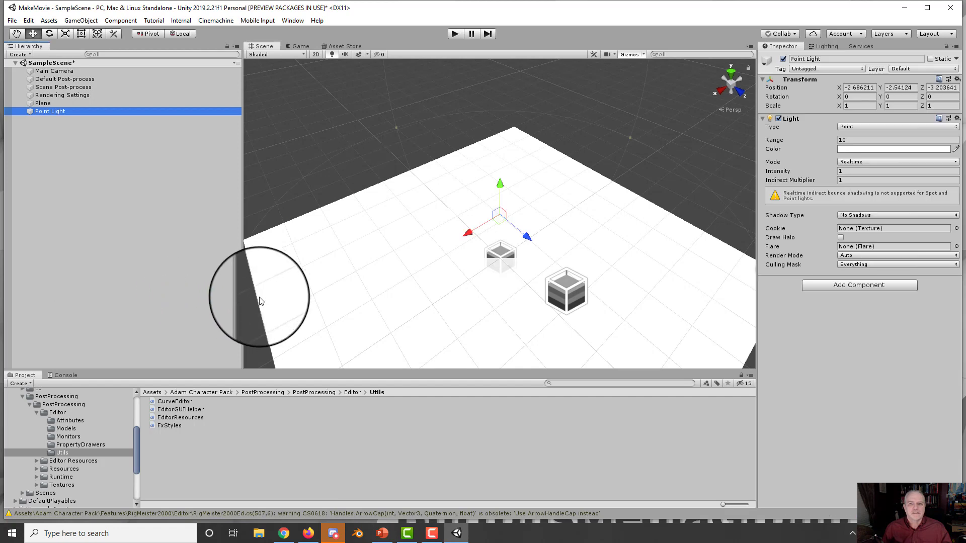
Step: Move the Point Light to about X -1.96, Y 0.93, Z 2.5 and set its shadow type to Soft Shadows
drag(526, 235, 501, 280)
drag(661, 308, 600, 289)
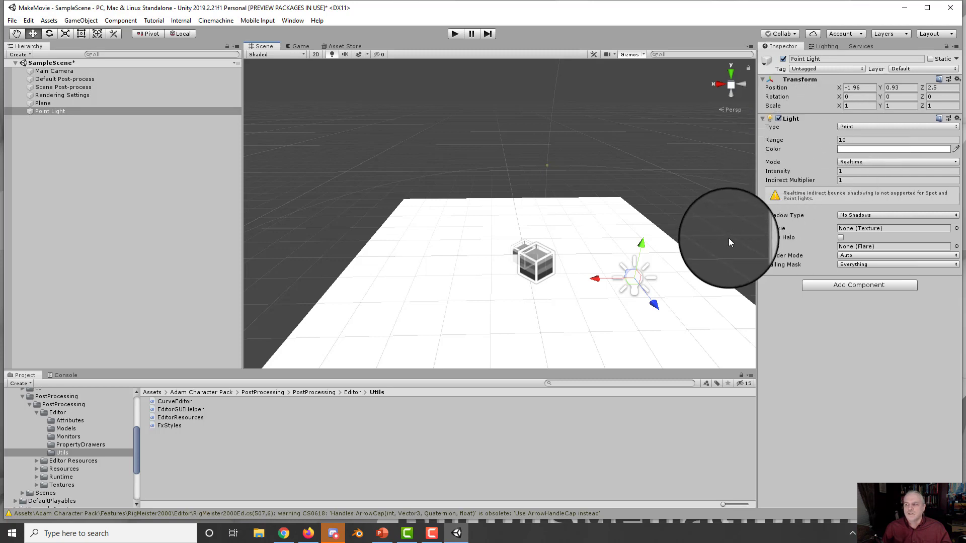
click(856, 215)
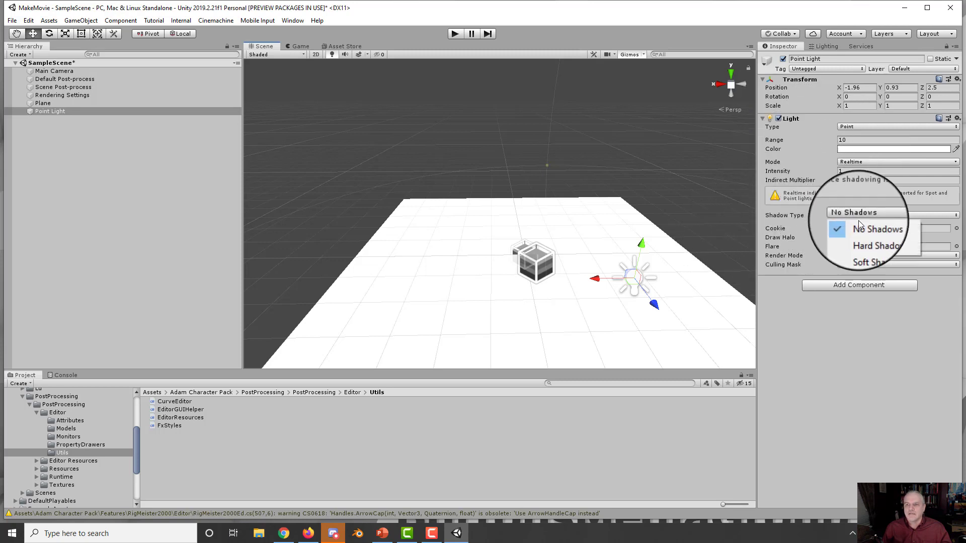
click(861, 243)
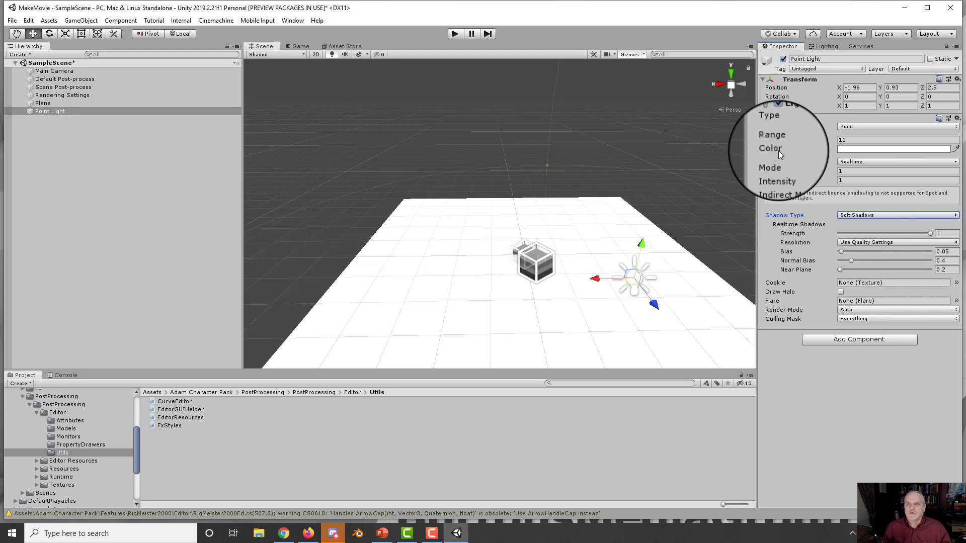
Step: Set the Point Light's colour to a near-white, F6EEEE
click(851, 151)
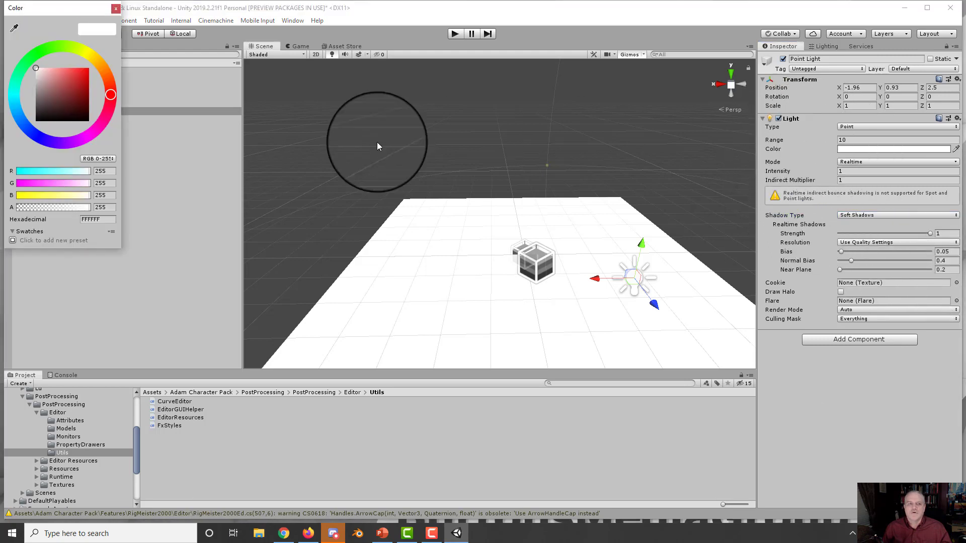
click(80, 72)
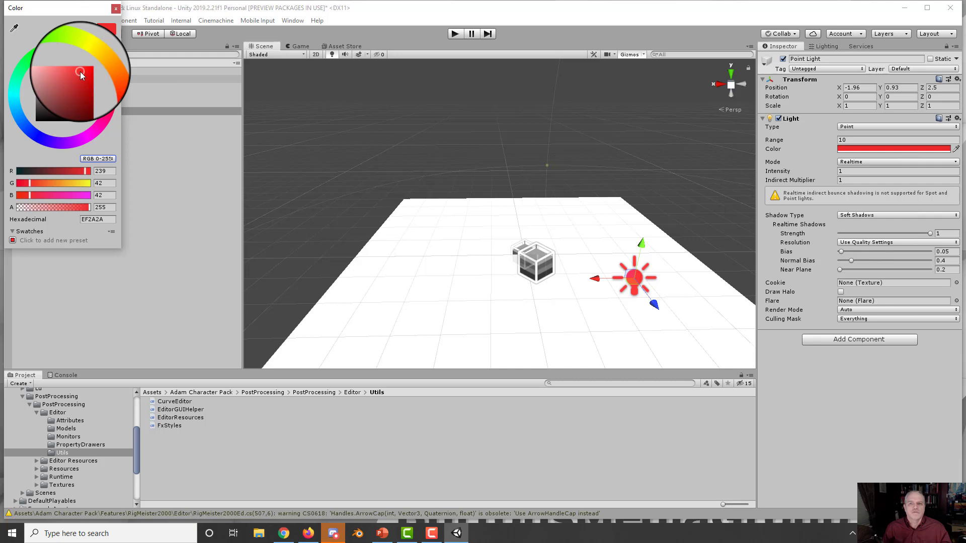
click(38, 71)
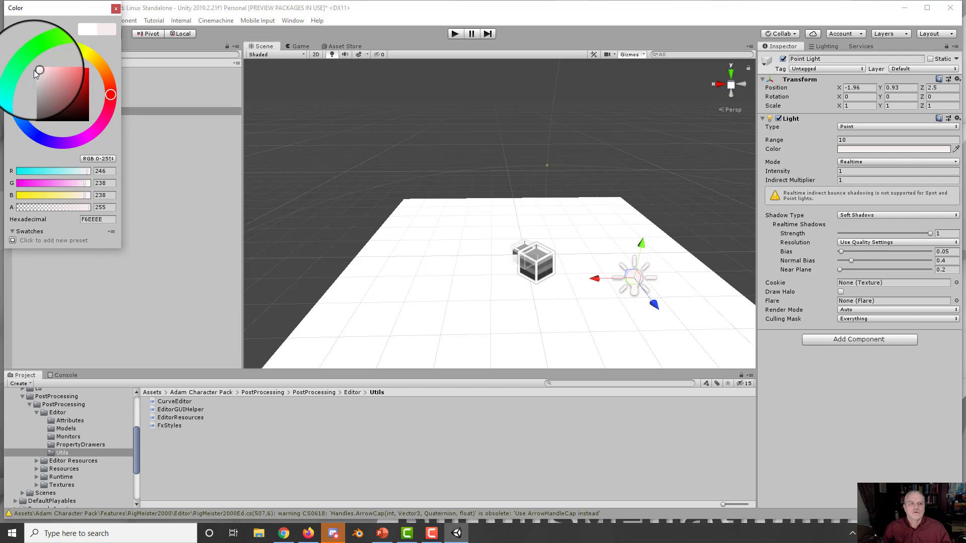
click(813, 385)
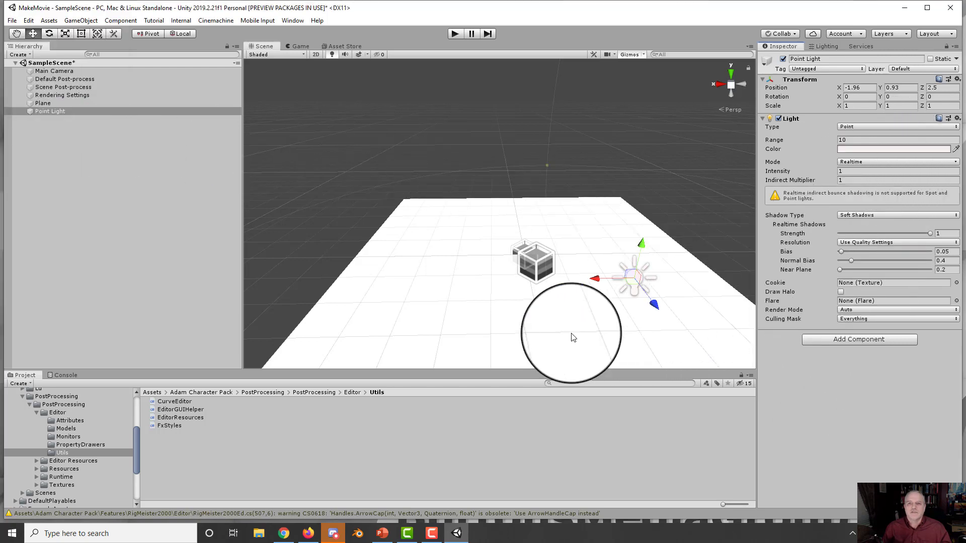
Step: Add a 3D Cube object to SampleScene
click(582, 343)
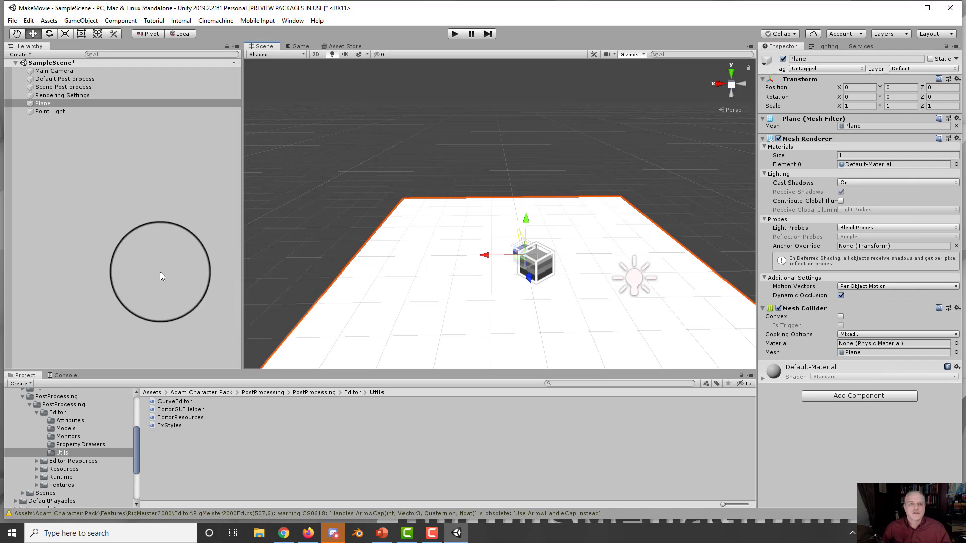
click(70, 160)
right_click(69, 160)
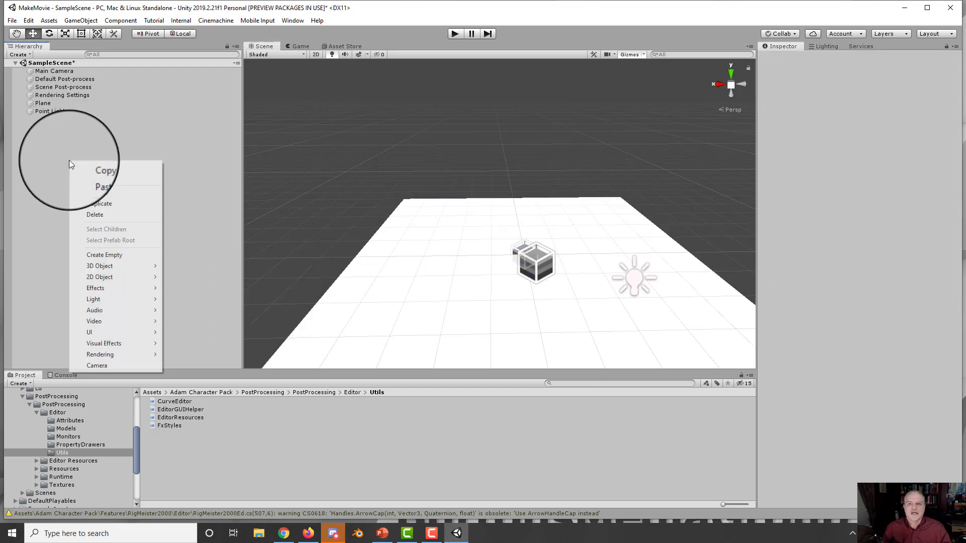
mouse_move(103, 269)
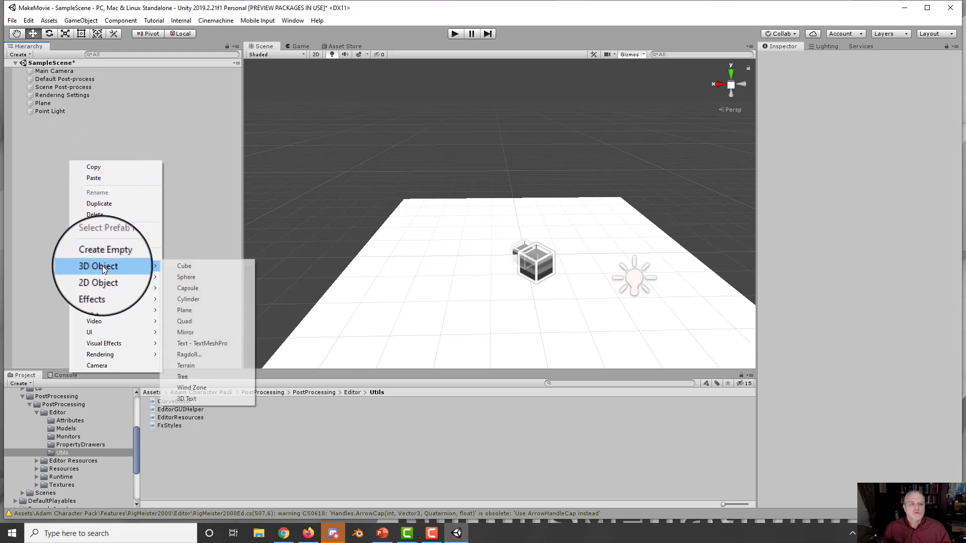
click(179, 266)
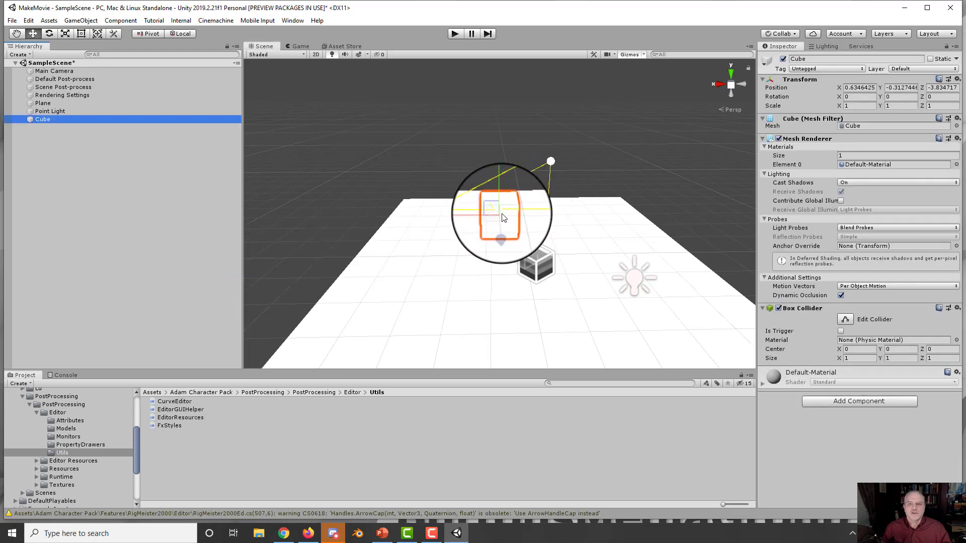
Step: Move the cube along the plane to about X -4.08, Y -0.05, Z -3.07
drag(471, 219, 630, 147)
mouse_move(624, 193)
mouse_down()
mouse_move(619, 233)
mouse_move(622, 184)
mouse_up()
right_drag(362, 315, 448, 237)
mouse_move(372, 203)
mouse_down()
mouse_move(373, 168)
mouse_move(372, 192)
mouse_move(357, 202)
mouse_up()
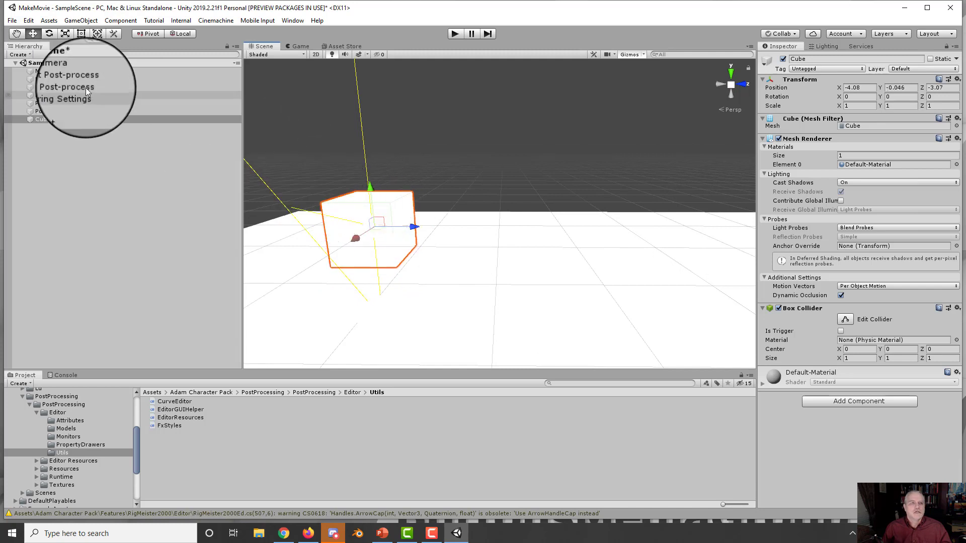
Step: Scale the cube into a thin upright slab of about 1.35 x 2.15 x 0.13 and raise it to about Y 0.15
click(65, 33)
drag(413, 227, 378, 229)
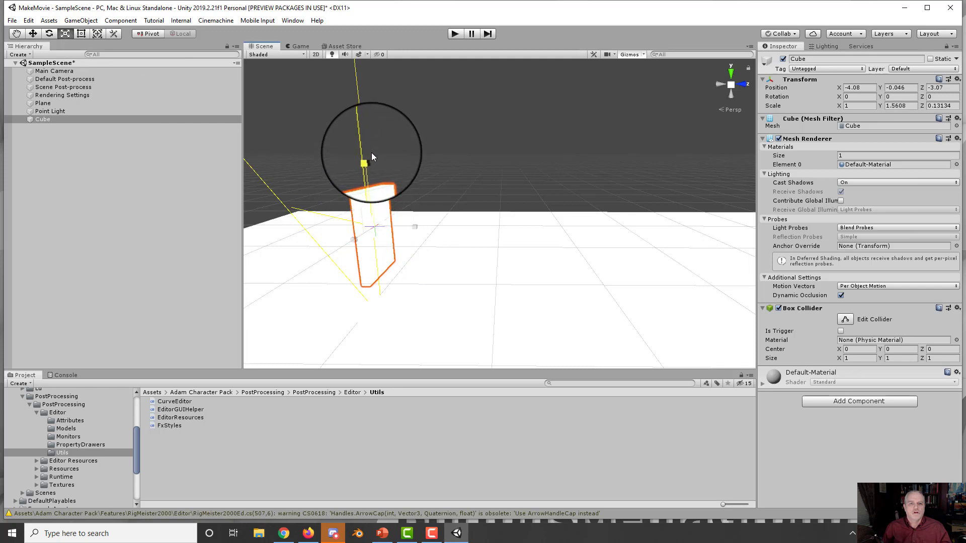
drag(355, 238, 336, 250)
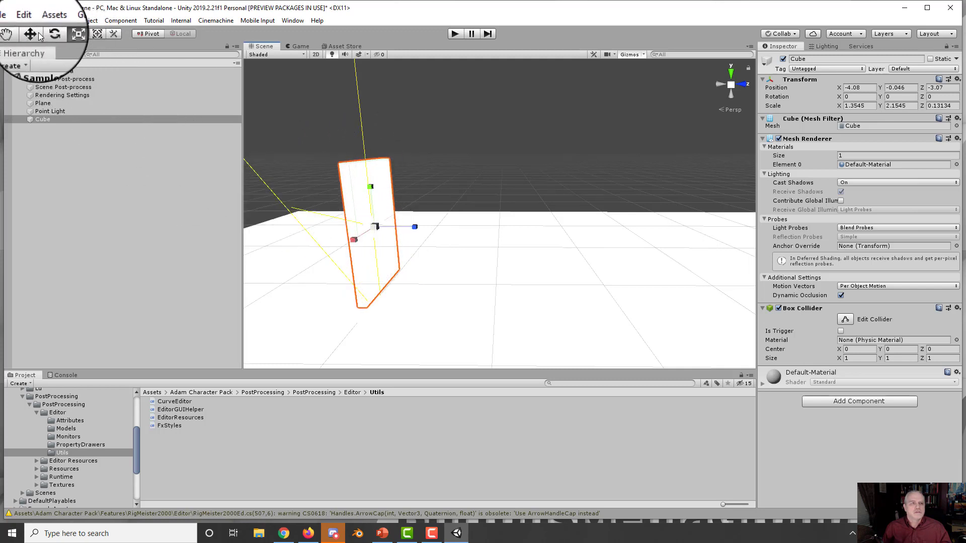
key(w)
mouse_move(368, 191)
mouse_down()
mouse_move(370, 158)
mouse_move(370, 178)
mouse_up()
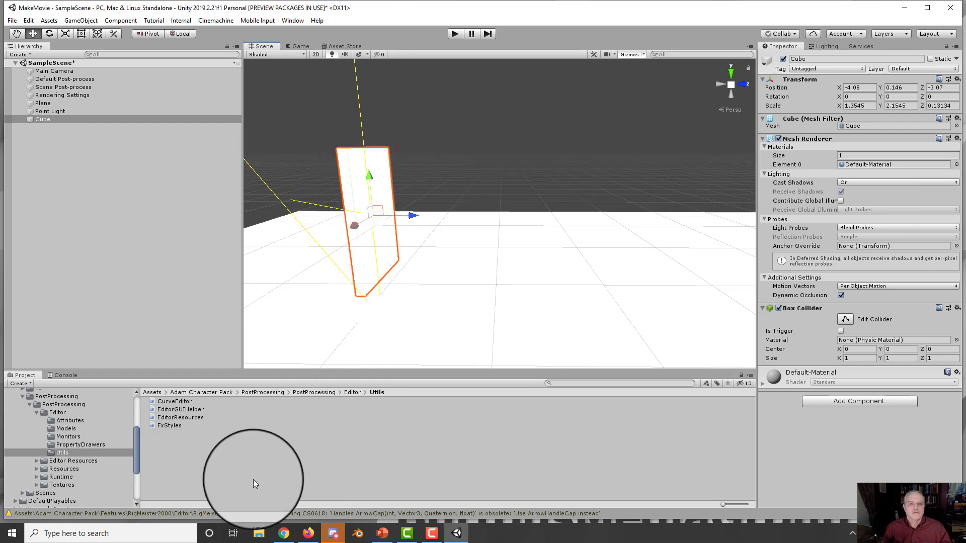
Step: Create a material named Red in the Assets folder and set its Albedo colour to bright red
scroll(35, 420, up, 5)
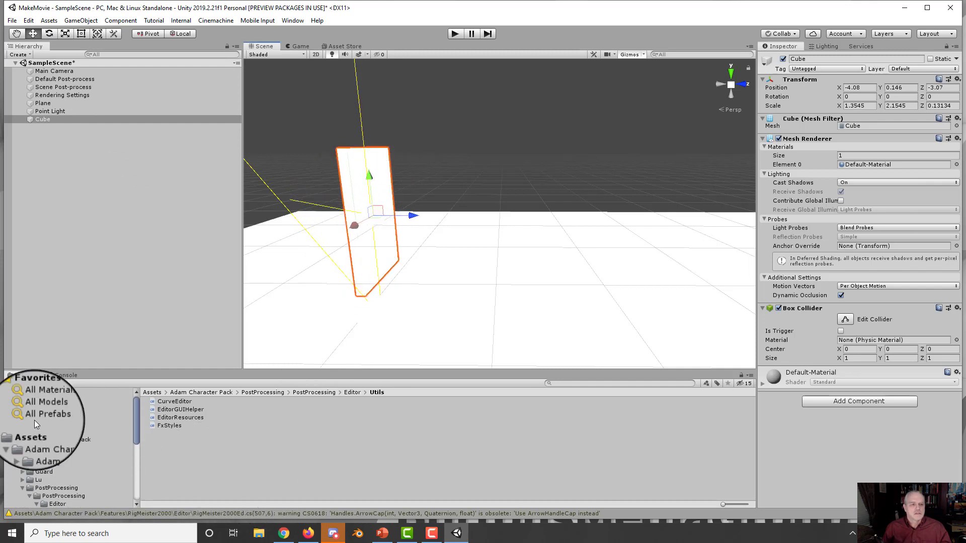
click(32, 432)
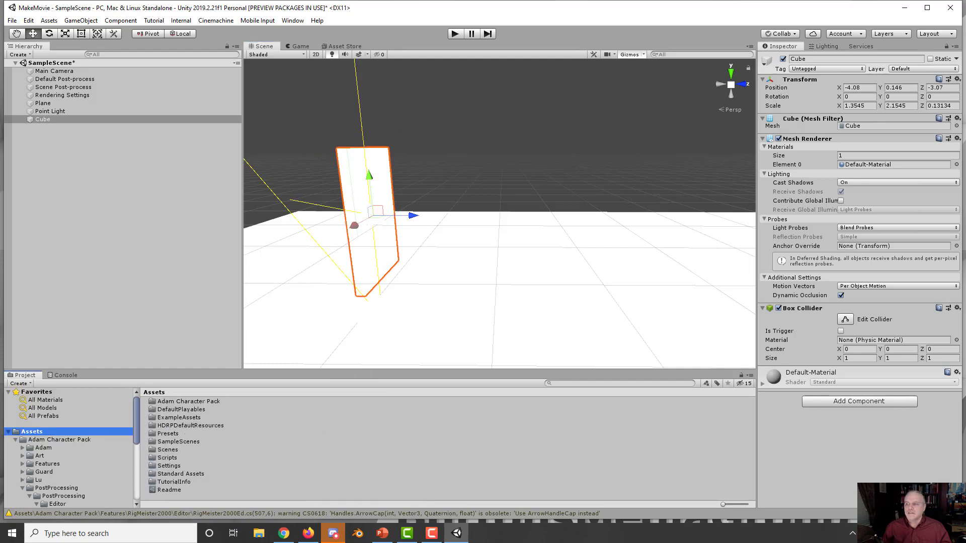
right_click(315, 441)
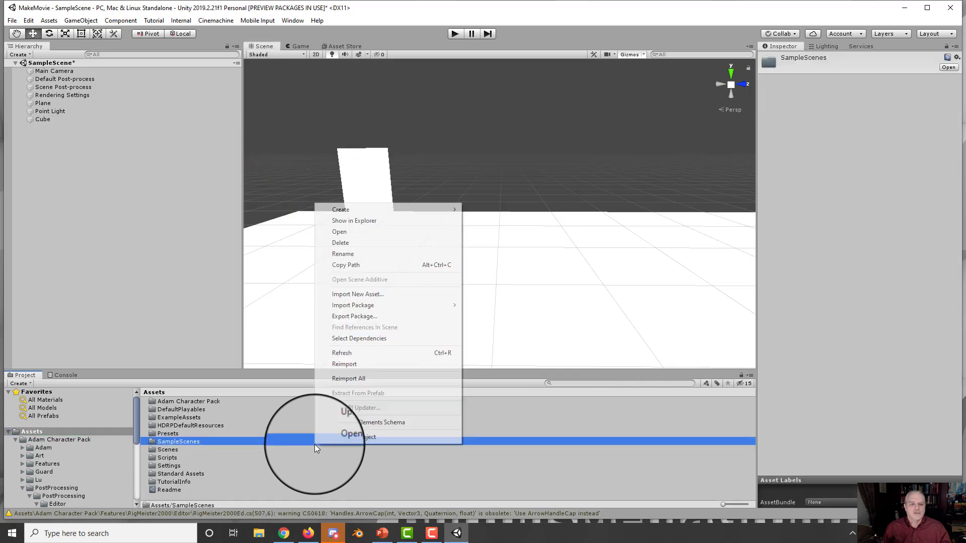
click(26, 433)
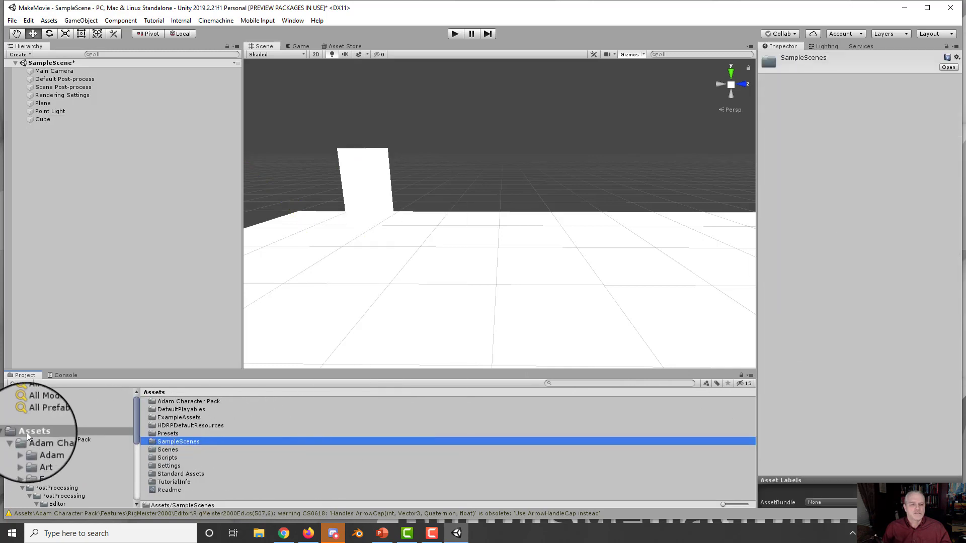
click(26, 433)
right_click(26, 433)
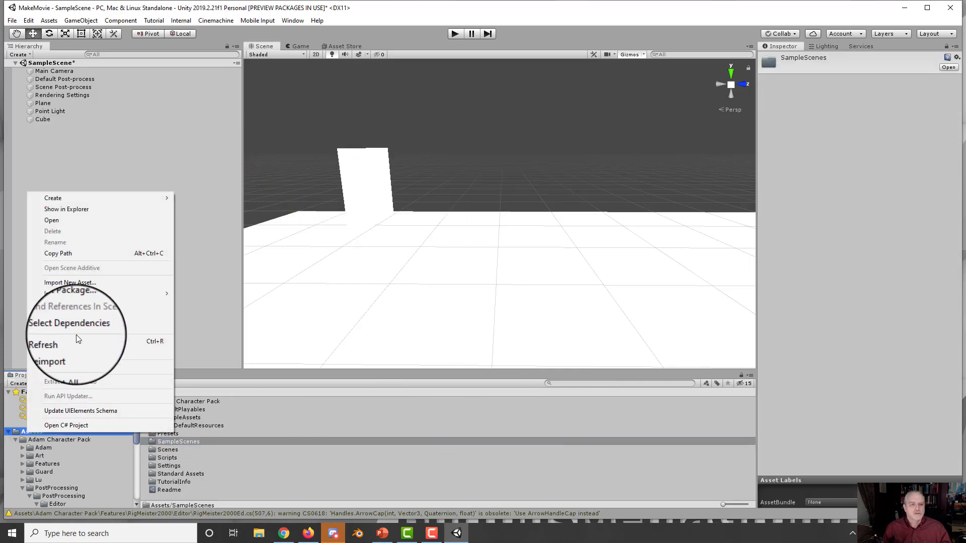
mouse_move(89, 200)
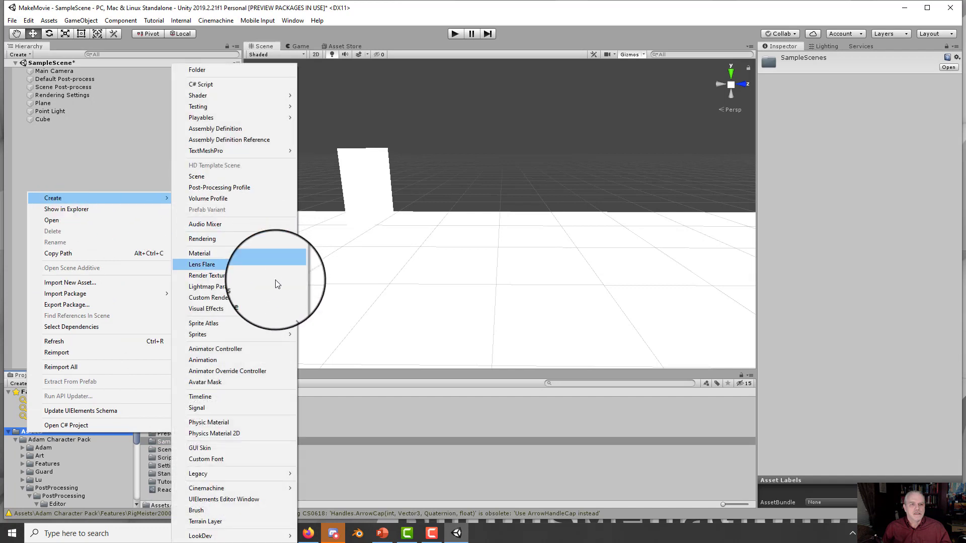
click(253, 254)
text(Red)
key(Return)
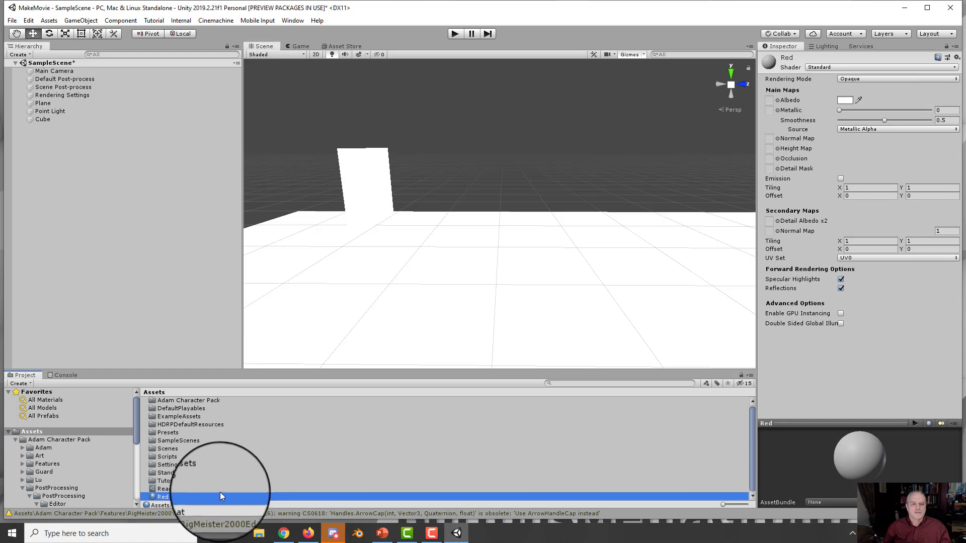
click(846, 101)
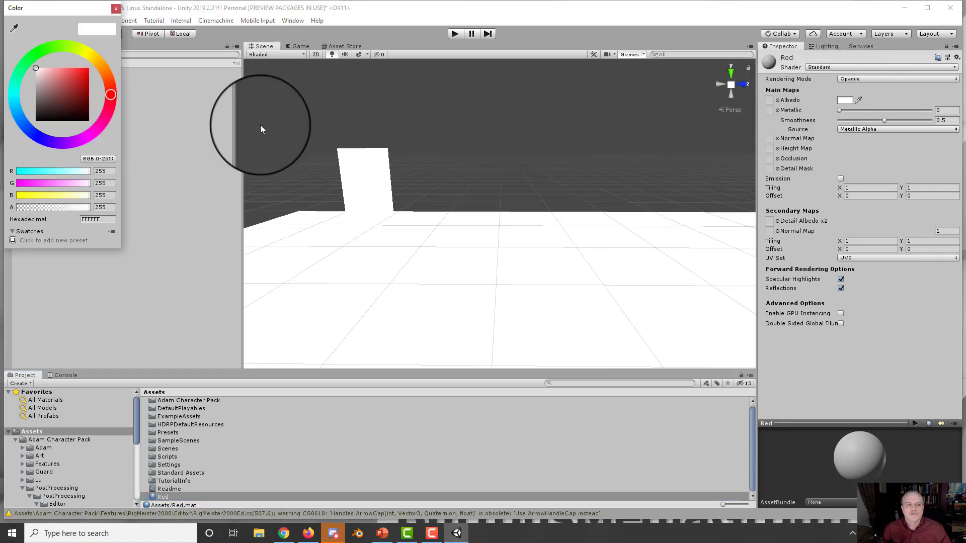
click(86, 71)
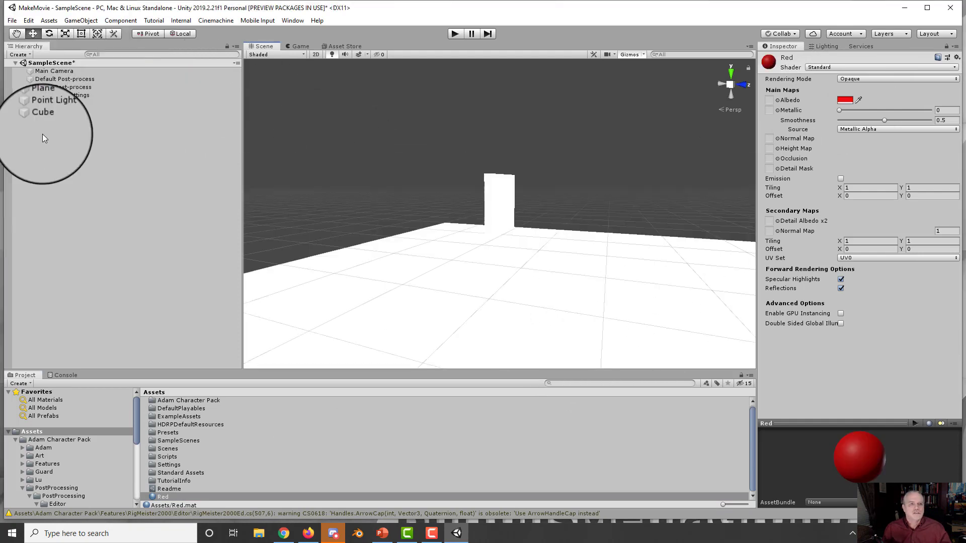
Step: Raise the cube to about Y 0.6 and apply the Red material to it
click(46, 119)
alt+drag(462, 254, 365, 254)
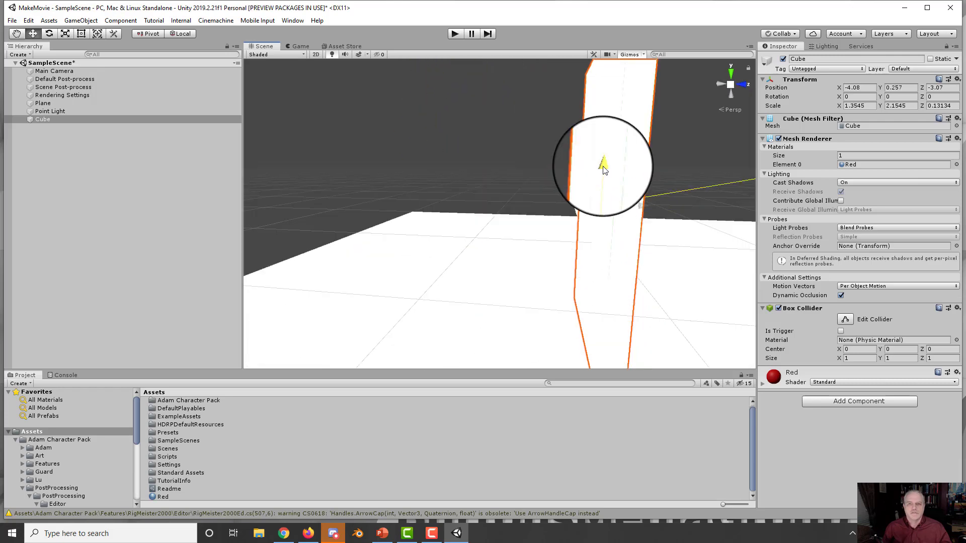
drag(606, 166, 604, 135)
right_drag(467, 314, 347, 327)
key(d)
key(s)
key(w)
key(a)
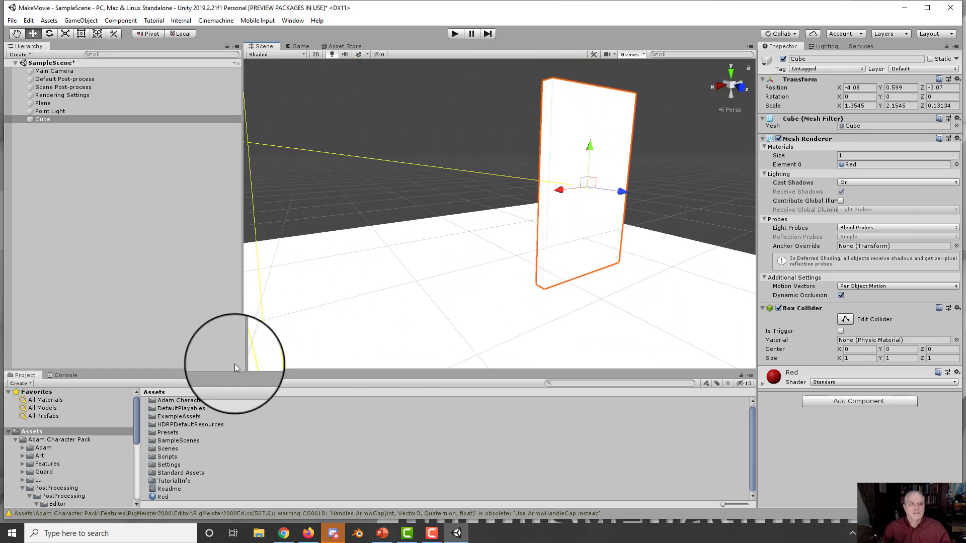
drag(164, 497, 572, 222)
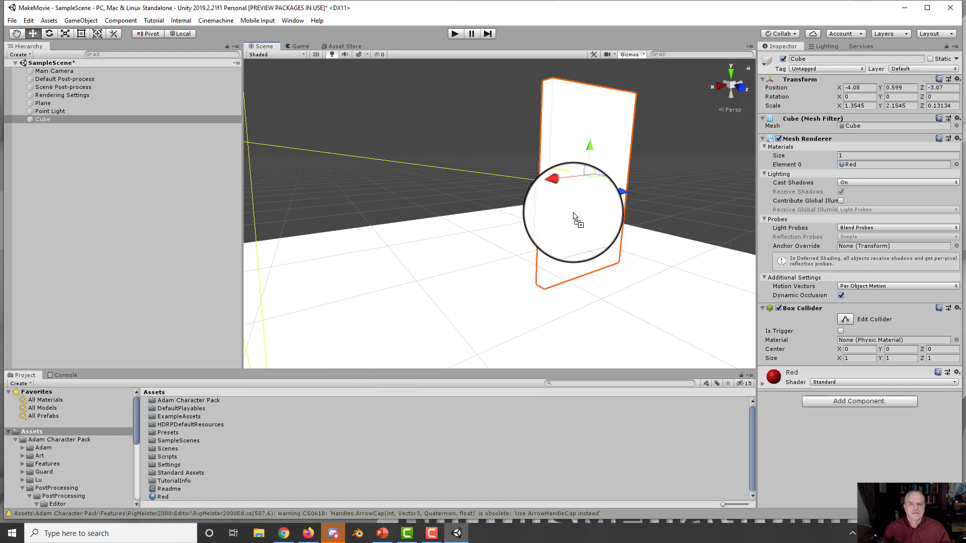
Step: Generate the lighting for SampleScene from its Lighting settings with Realtime Global Illumination switched off
click(829, 46)
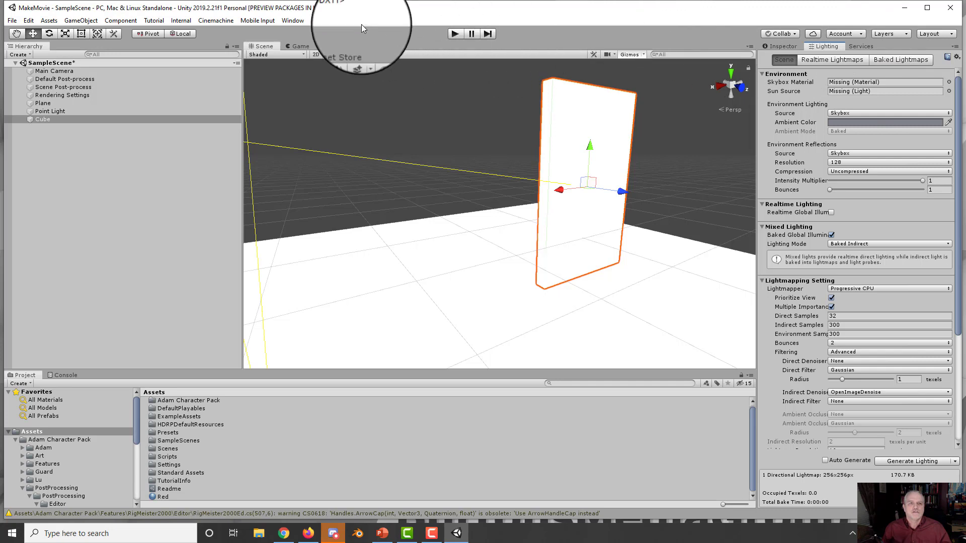
click(289, 21)
mouse_move(293, 153)
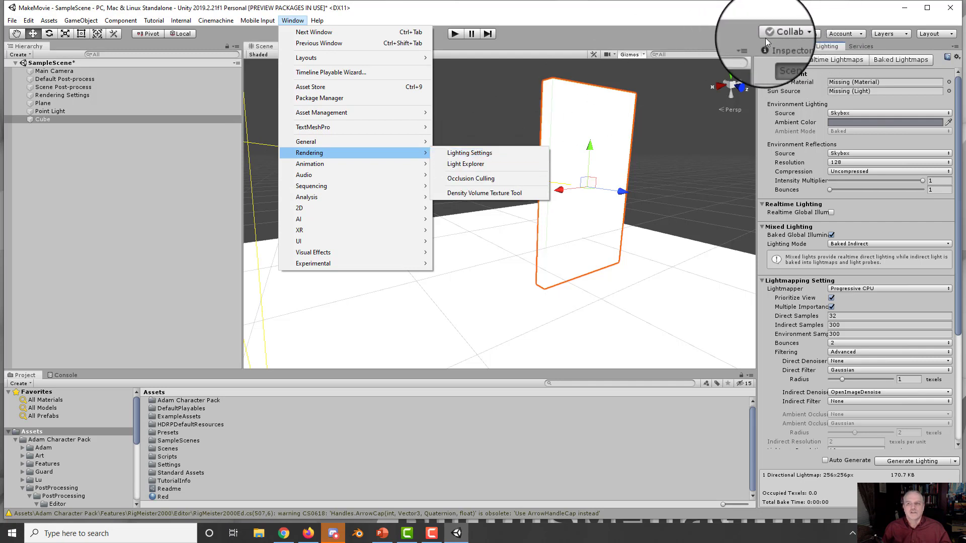
click(735, 35)
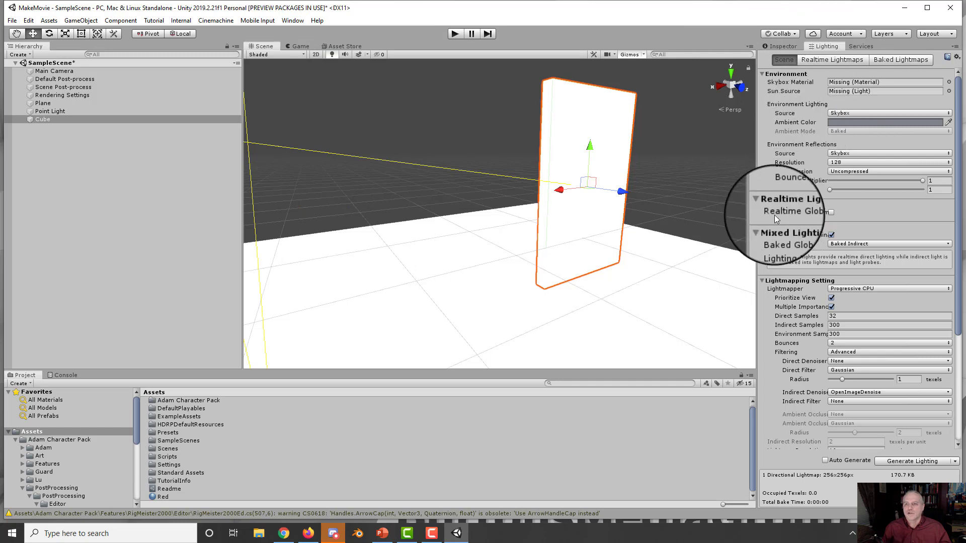
click(819, 214)
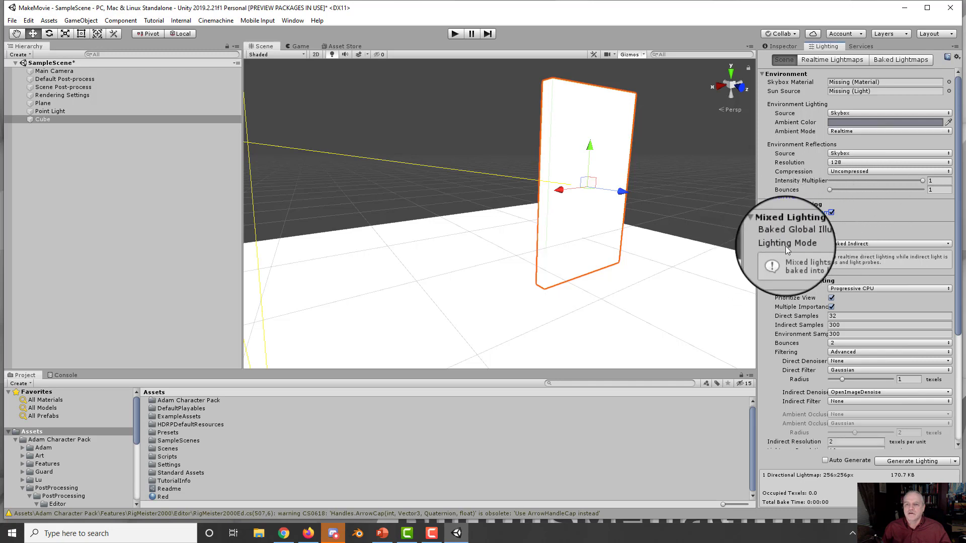
click(831, 212)
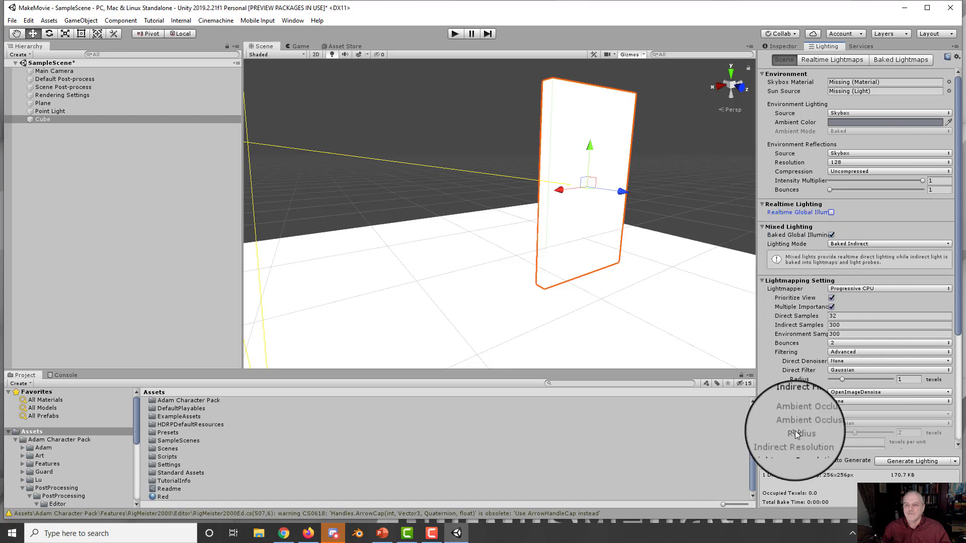
click(929, 470)
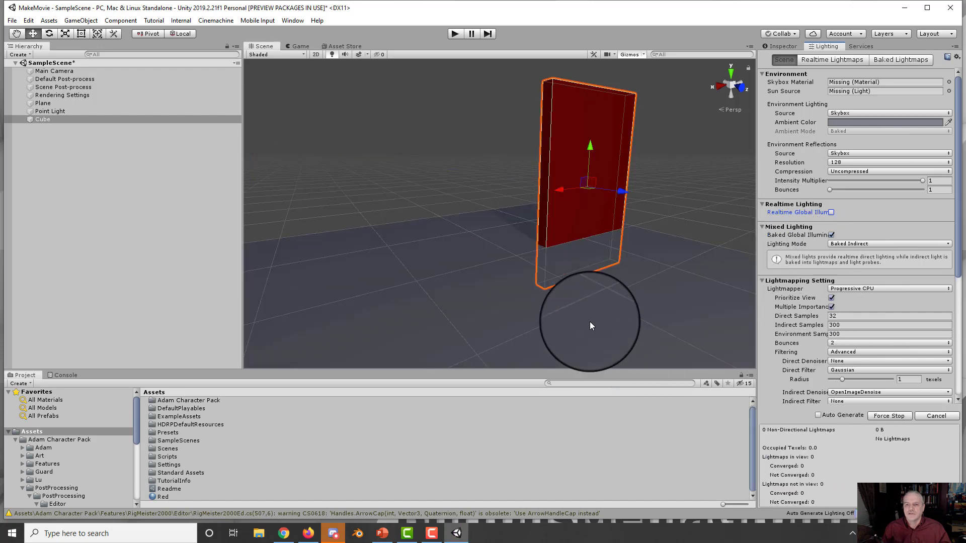
scroll(585, 313, down, 2)
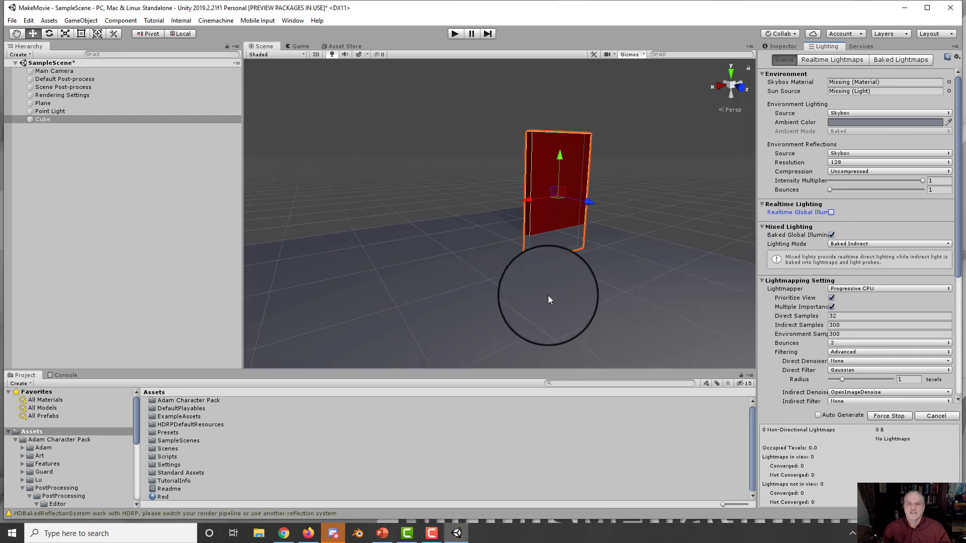
scroll(548, 295, down, 2)
scroll(549, 302, down, 2)
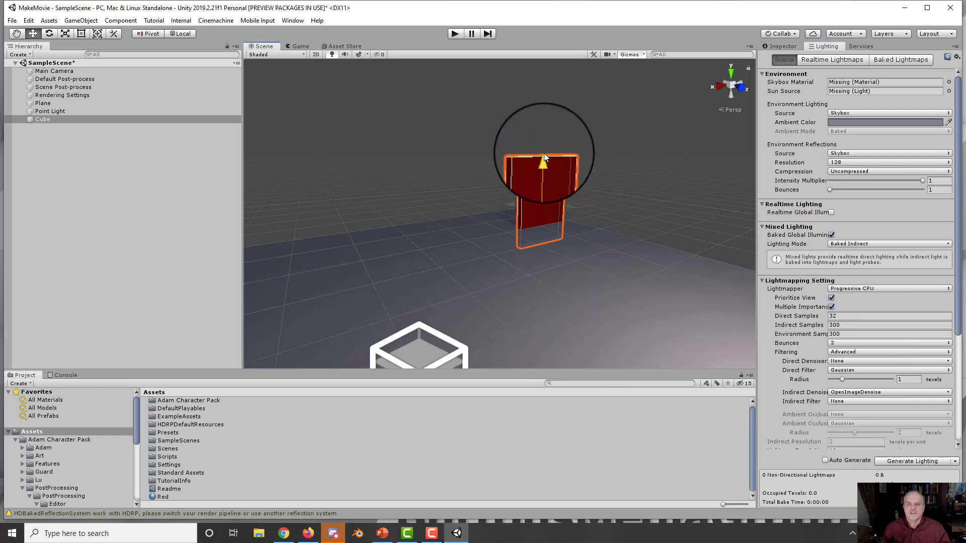
Step: Move the red cube onto the plane at about X -2.32, Y 1.08, Z -3.07 and generate the scene lighting again
drag(543, 144, 544, 141)
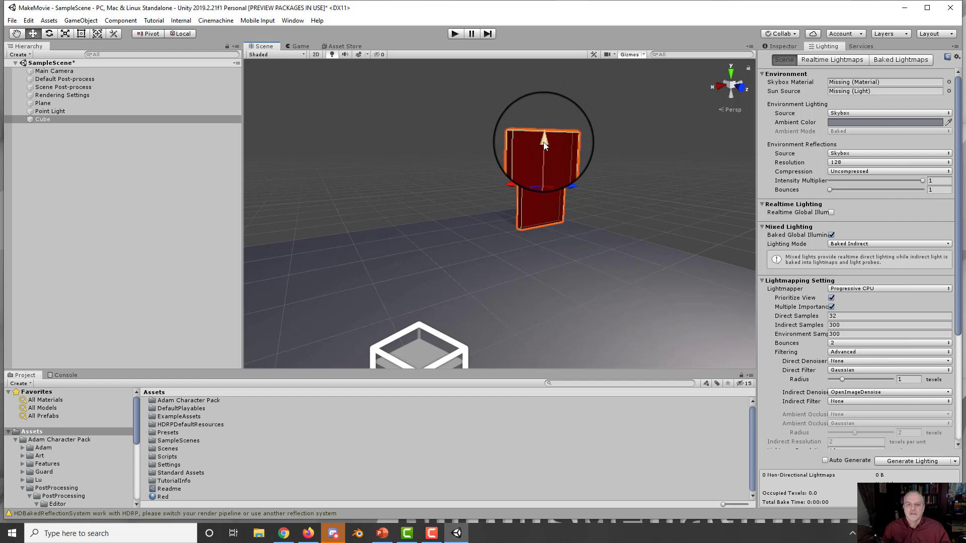
click(490, 263)
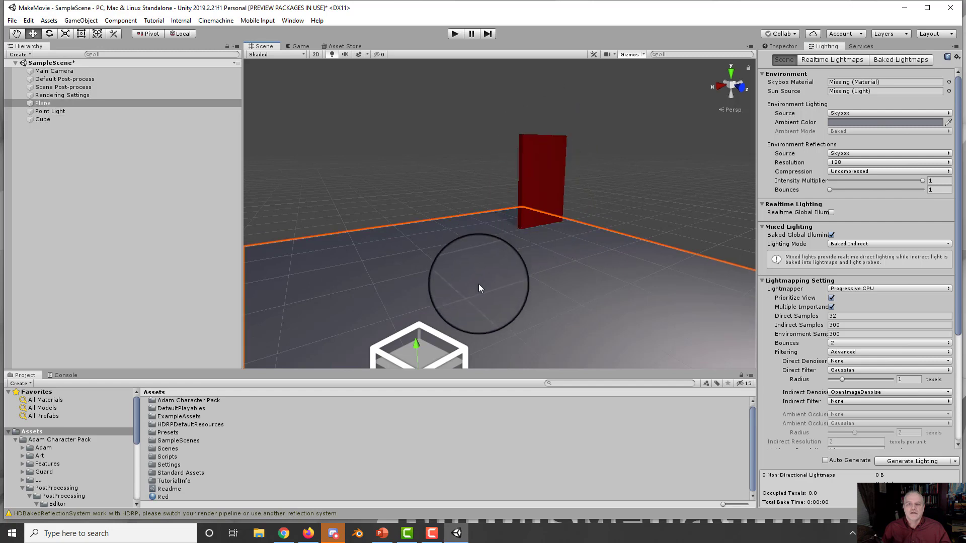
click(539, 176)
drag(526, 181, 467, 206)
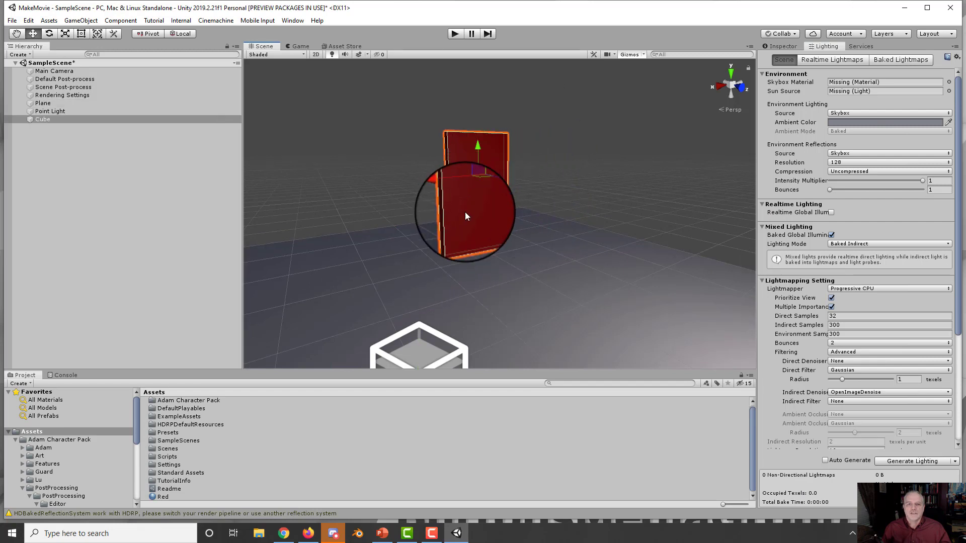
drag(405, 270, 451, 273)
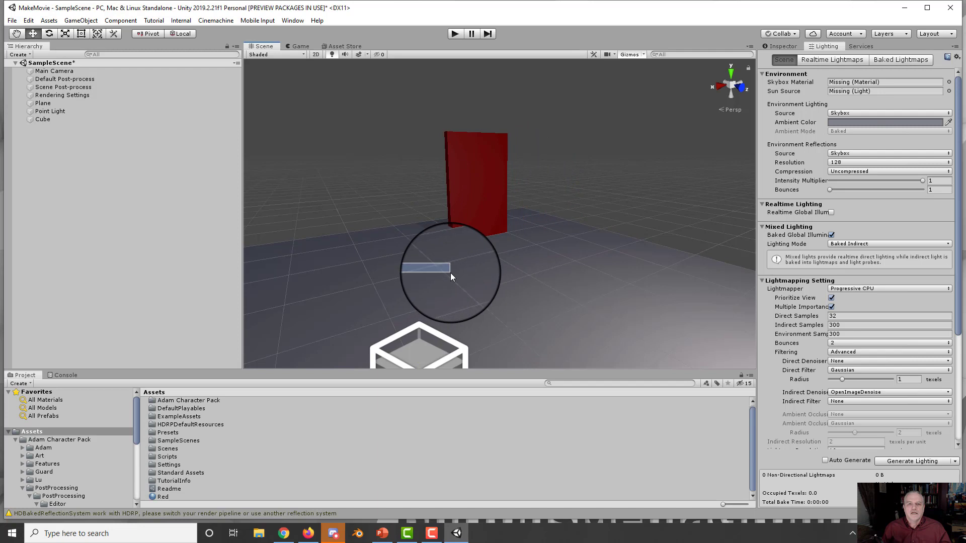
click(911, 462)
Step: Duplicate the red cube twice and space the copies along the X axis, the first copy at about X -0.27
alt+drag(560, 303, 448, 288)
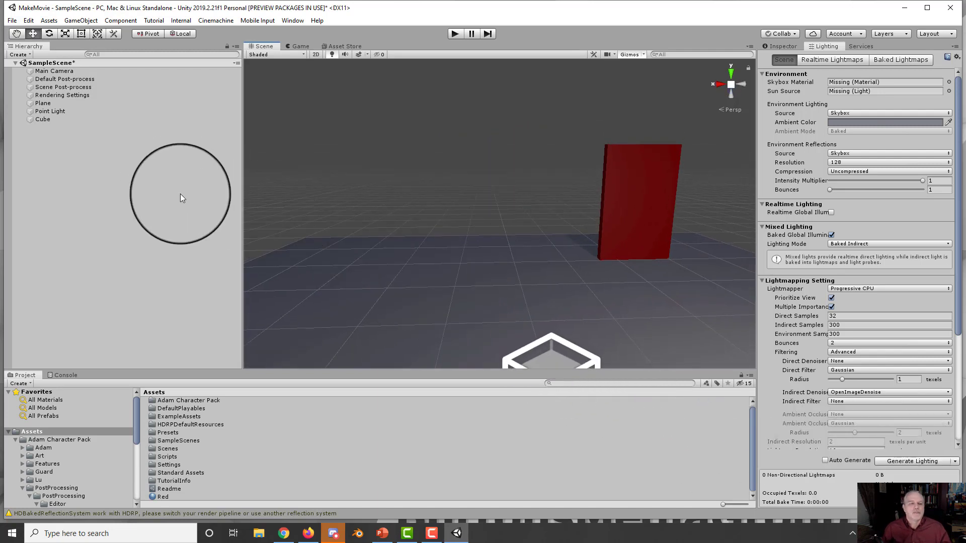
right_click(48, 120)
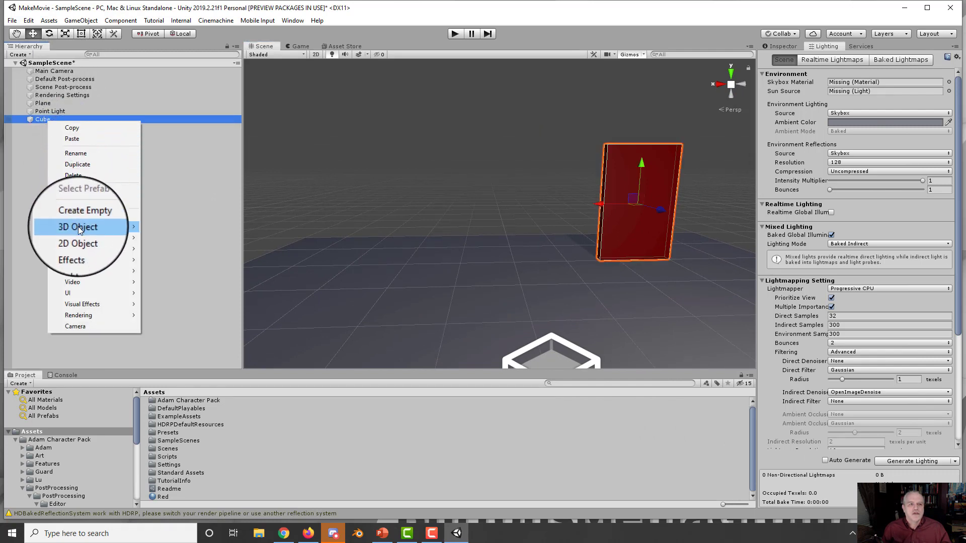
mouse_move(77, 227)
click(89, 166)
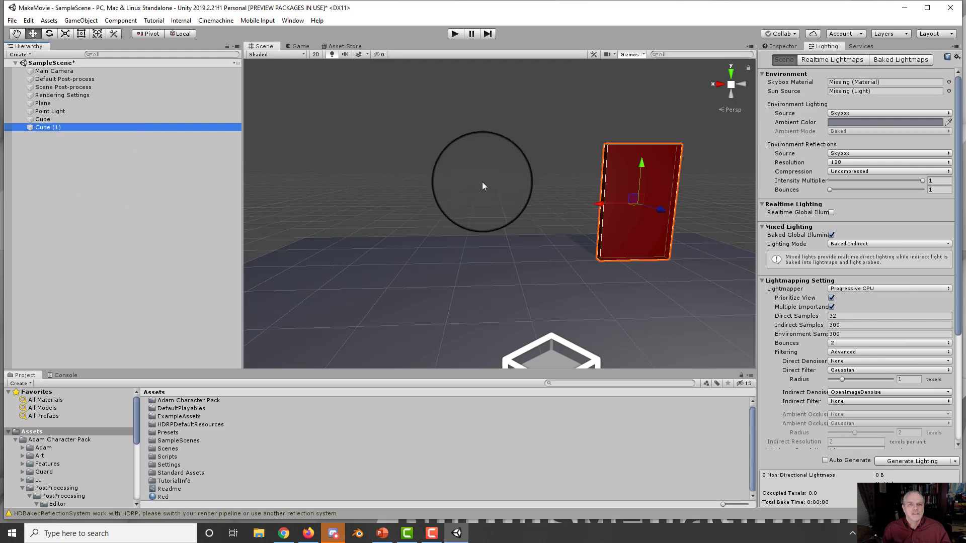
drag(597, 207, 506, 211)
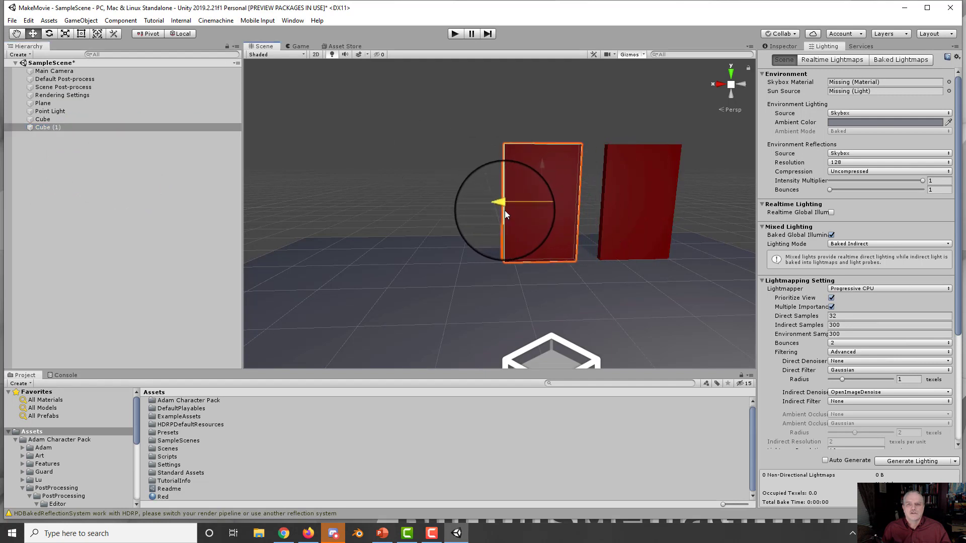
right_click(41, 127)
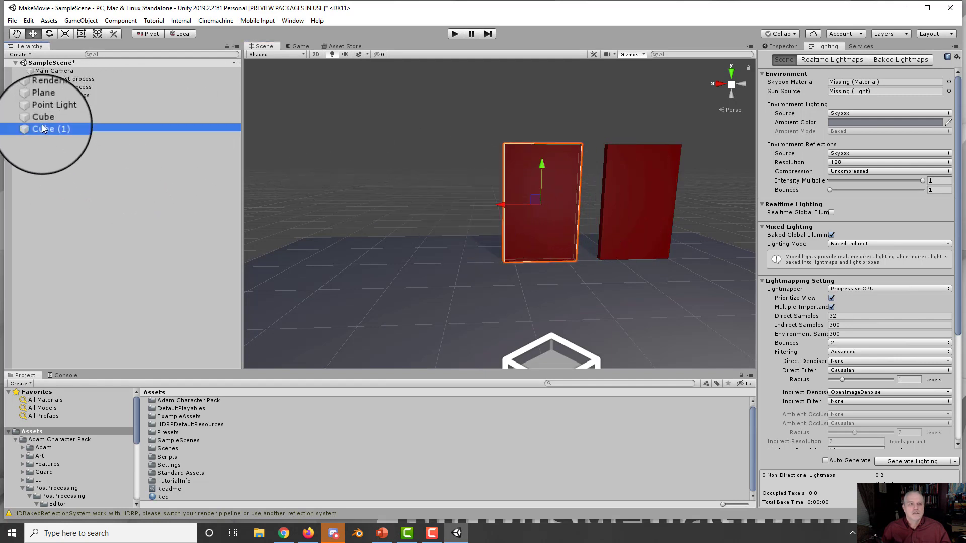
click(70, 169)
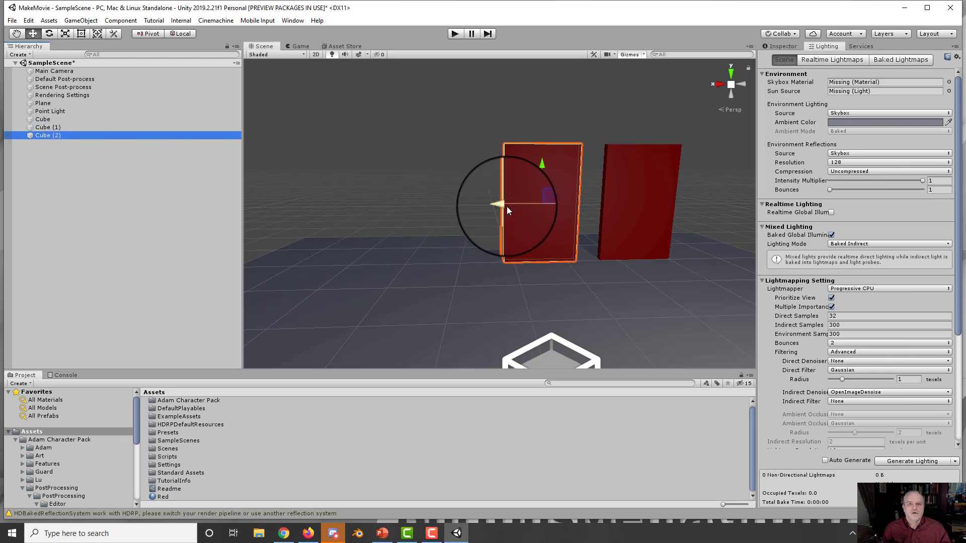
drag(504, 205, 374, 207)
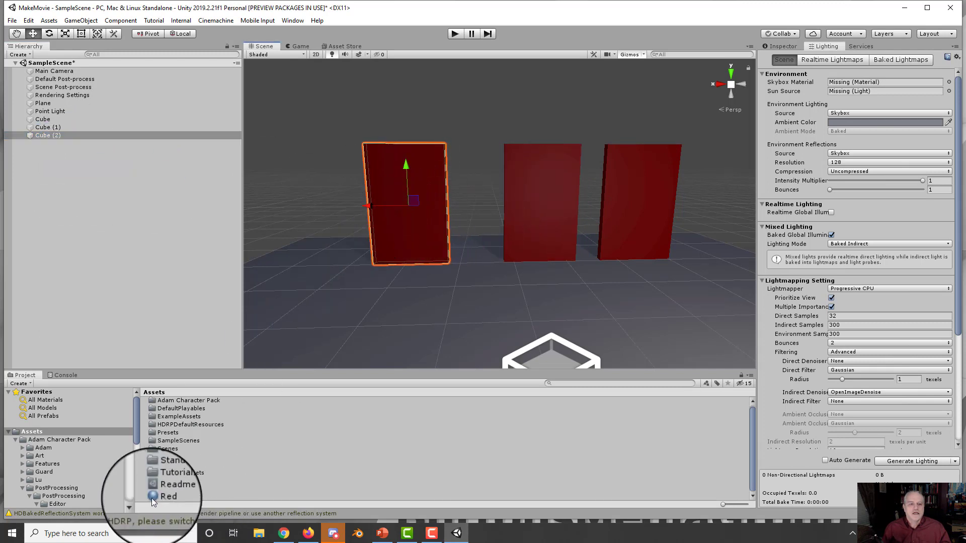
Step: Create two materials named Blue and Green in the Assets folder
right_click(36, 432)
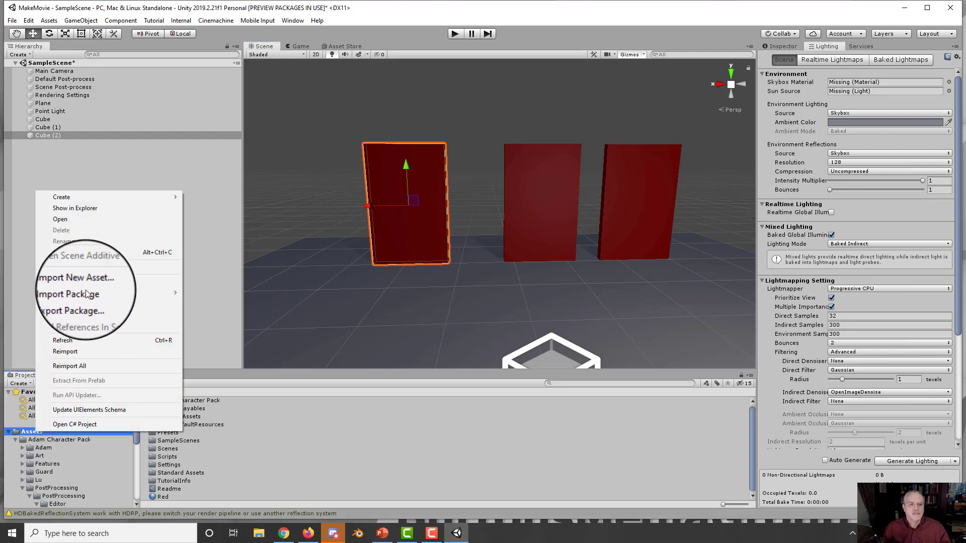
mouse_move(89, 196)
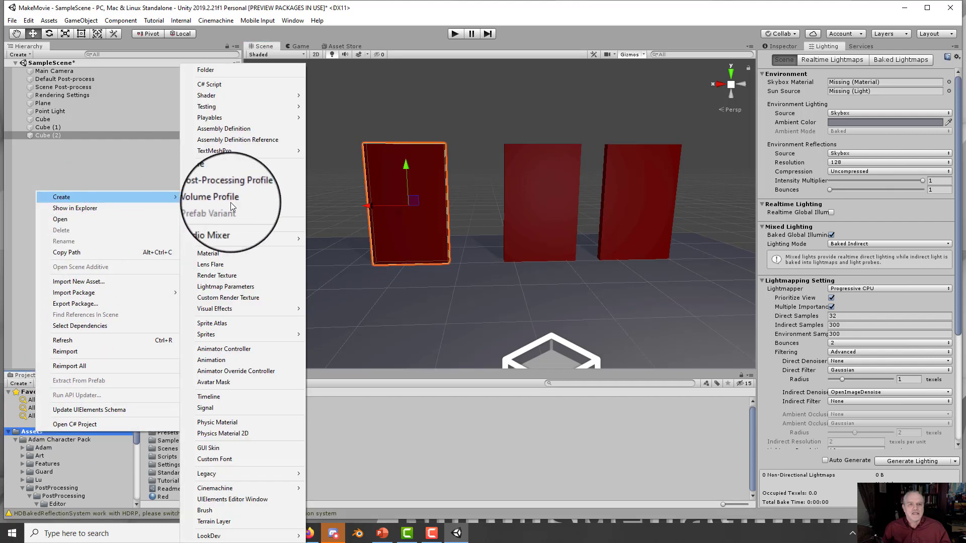
click(254, 257)
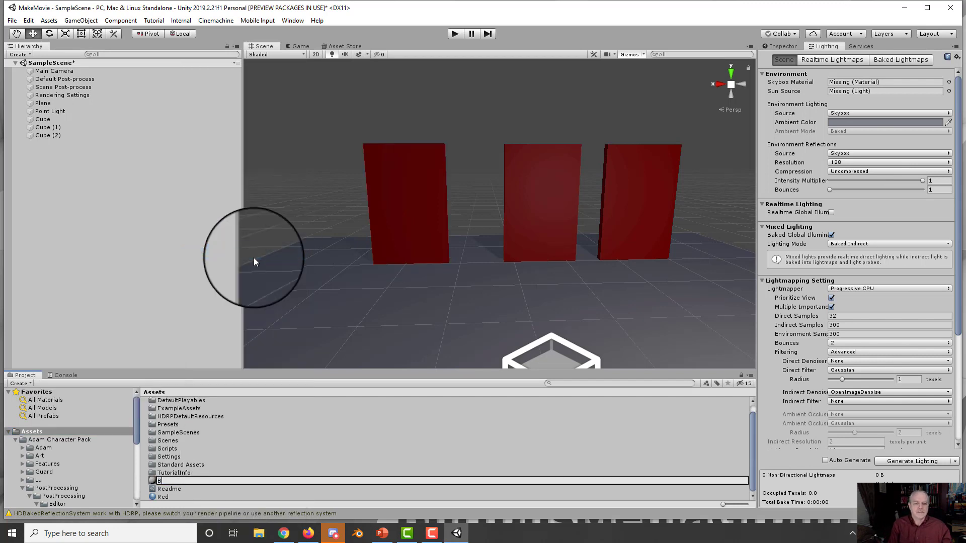
key(Return)
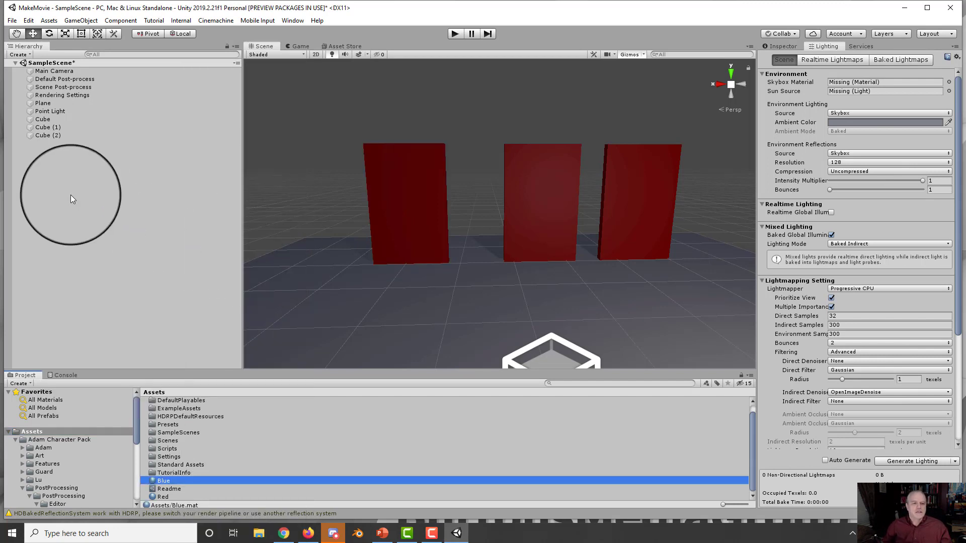
right_click(38, 431)
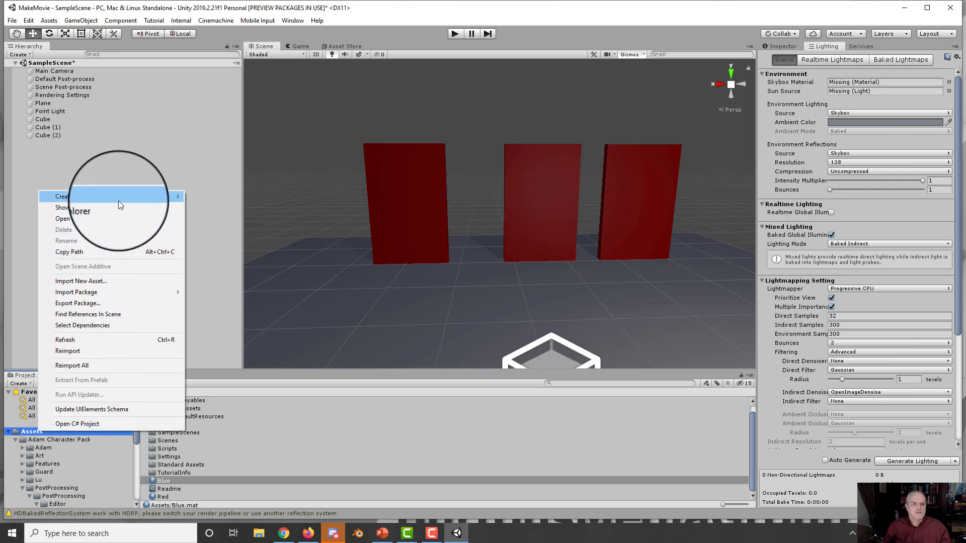
mouse_move(119, 197)
click(230, 252)
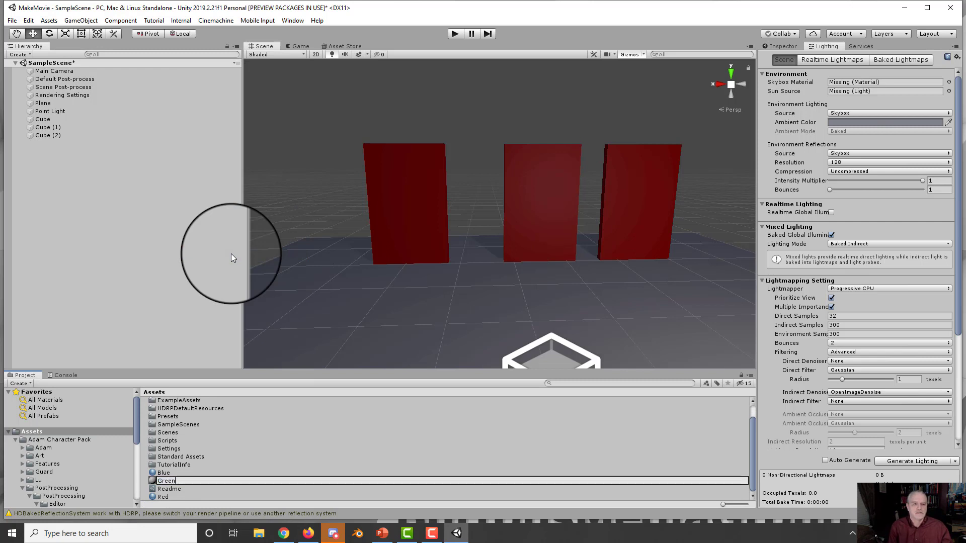
key(Return)
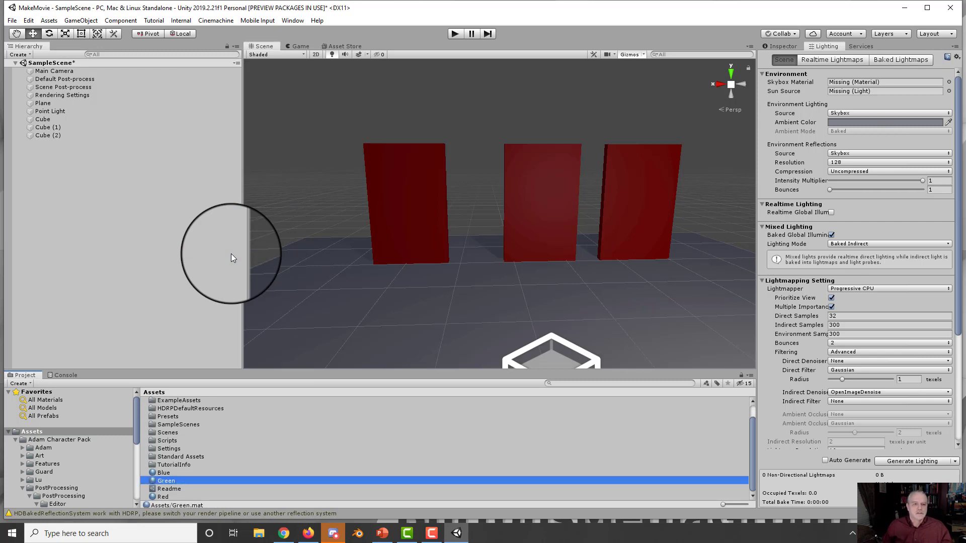
Step: Set the Blue material's Albedo to a bright blue and apply it to the middle slab
click(173, 473)
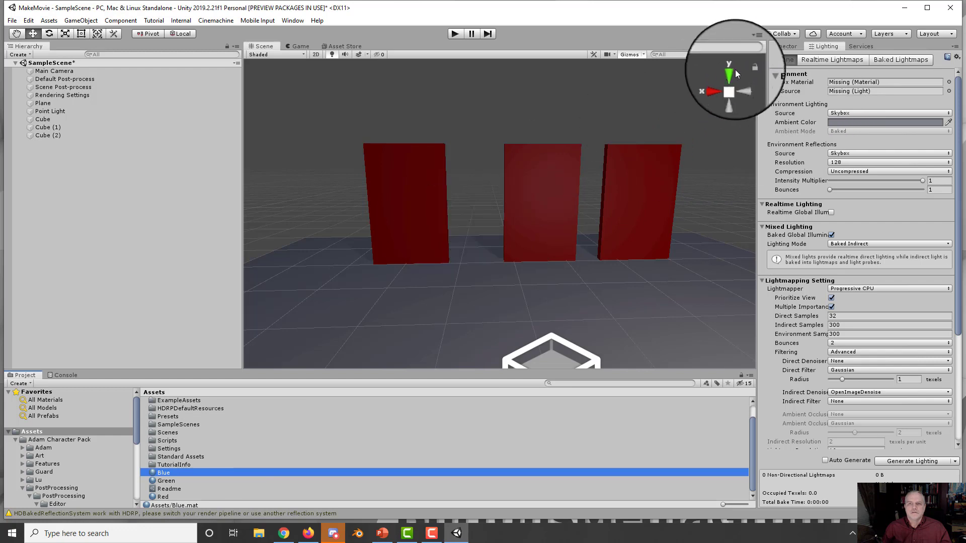
click(784, 46)
click(846, 100)
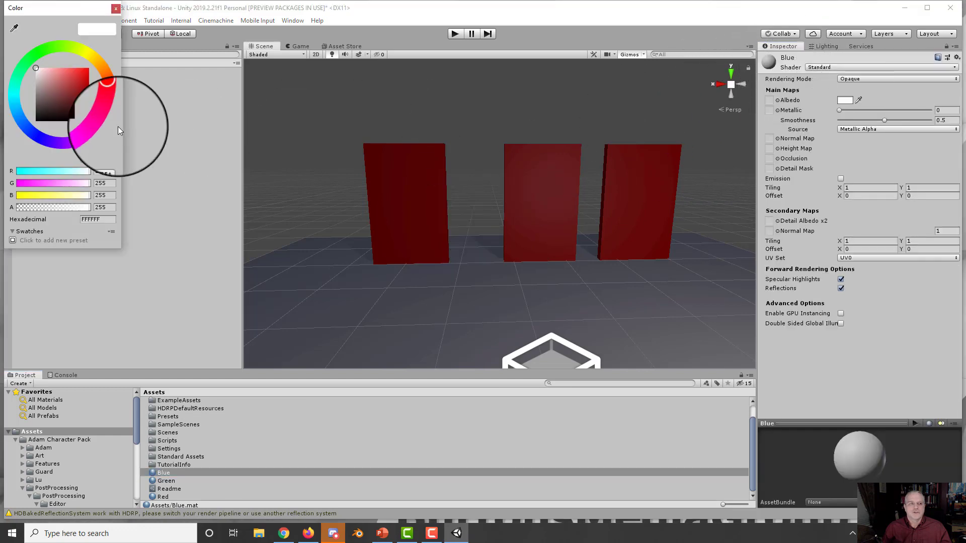
click(29, 129)
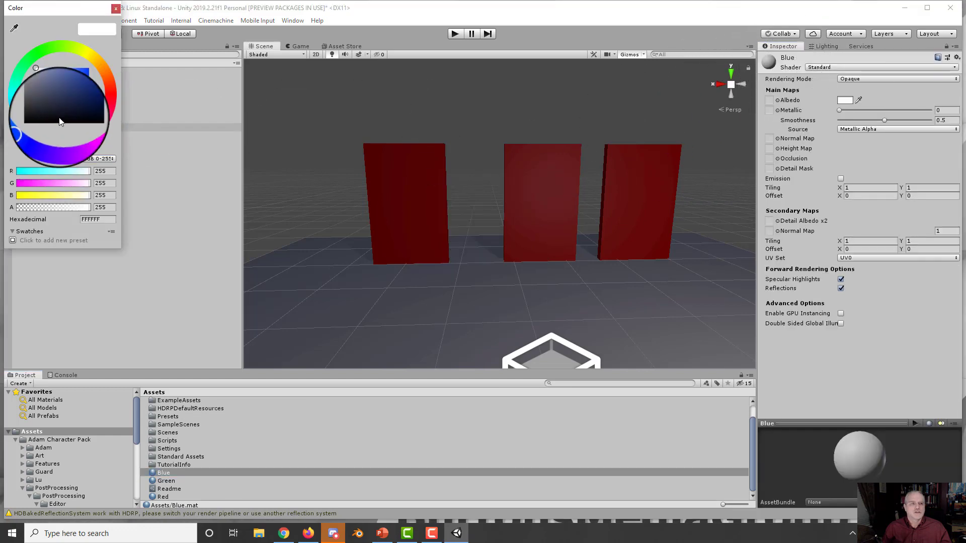
click(86, 71)
click(153, 325)
drag(164, 472, 529, 207)
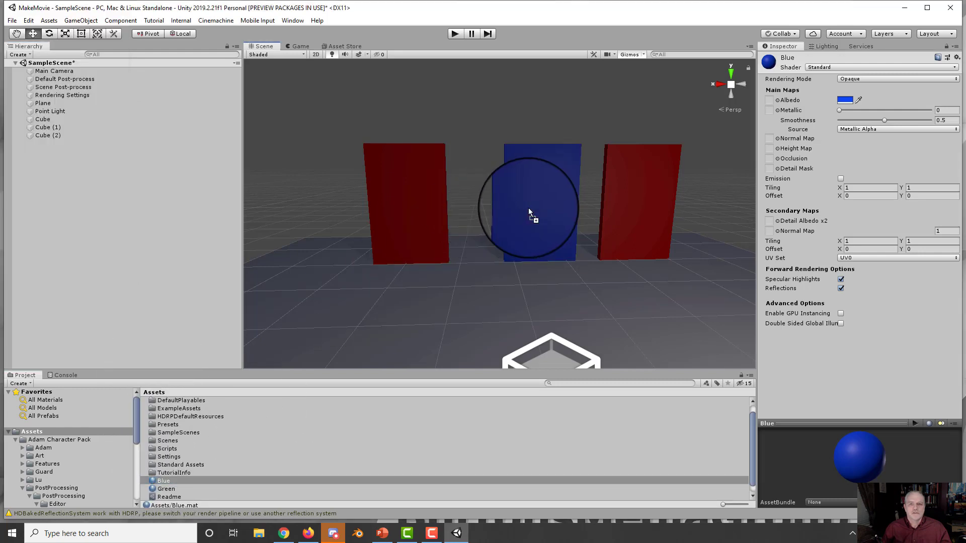
Step: Set the Green material's Albedo to bright green (12F112) and apply it to the slab Cube (2)
click(175, 489)
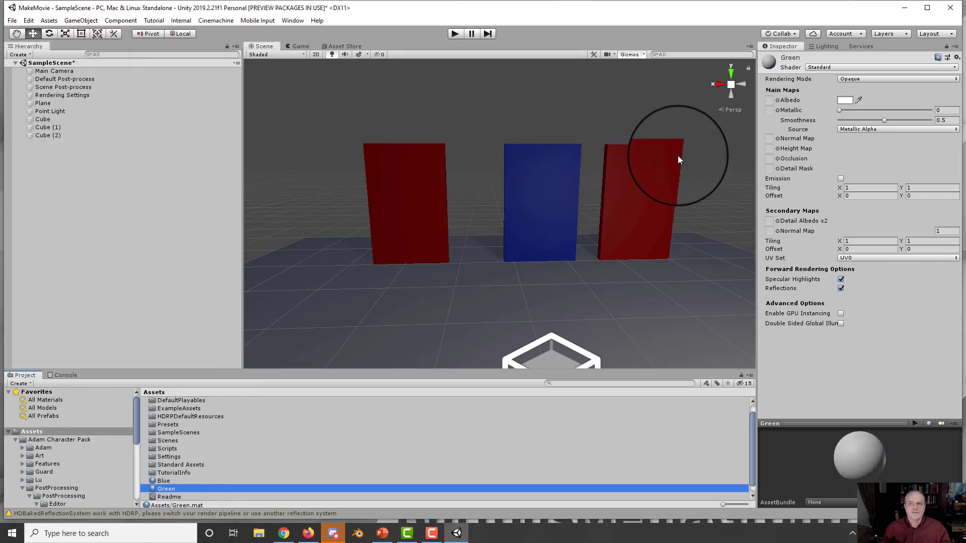
click(848, 100)
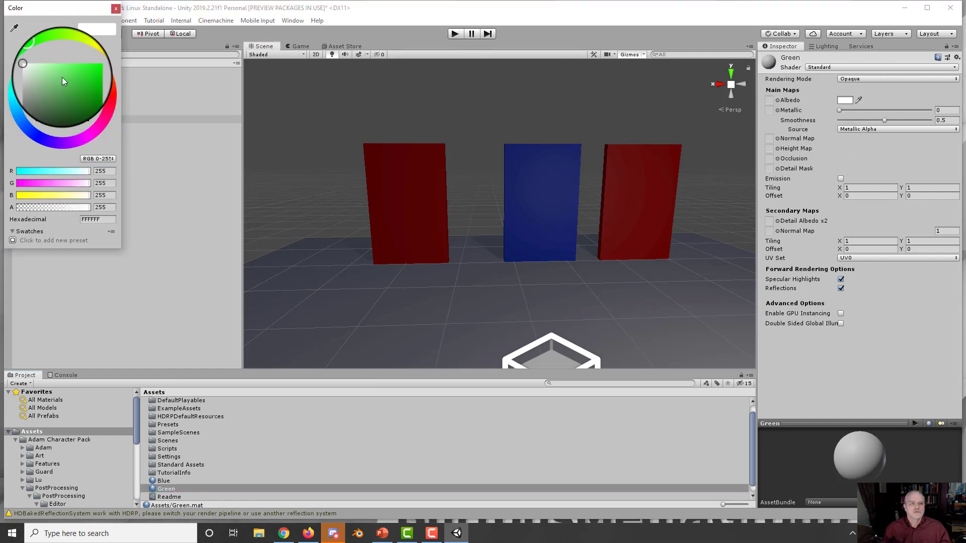
click(86, 71)
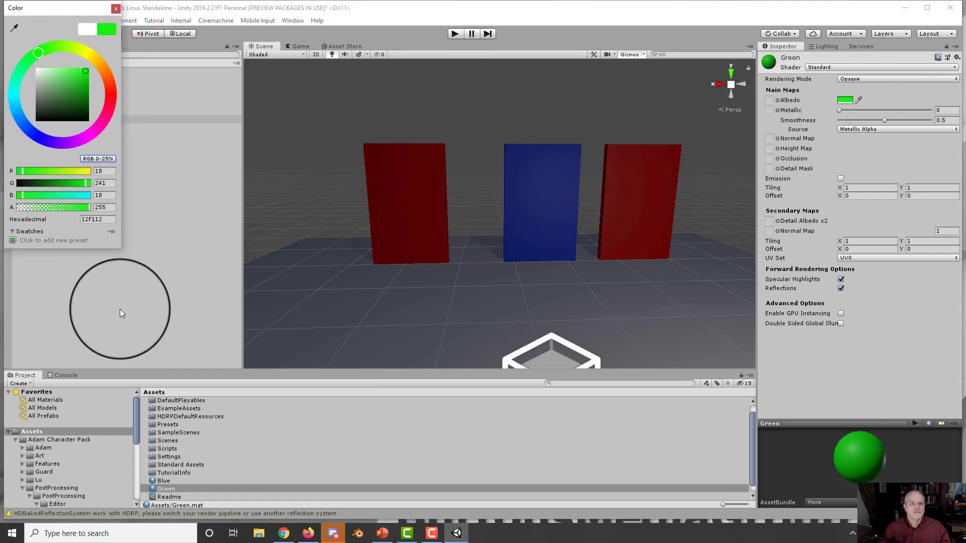
click(165, 486)
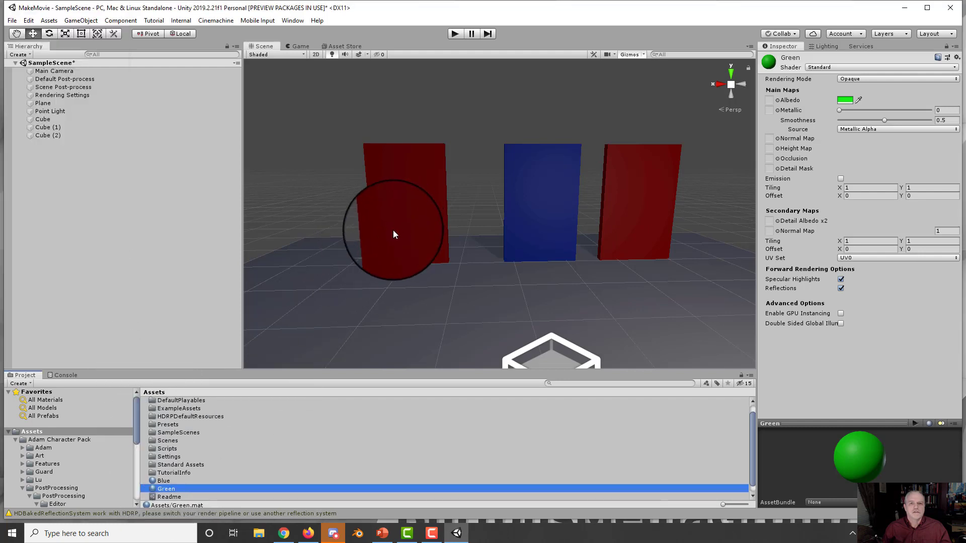
drag(164, 488, 377, 232)
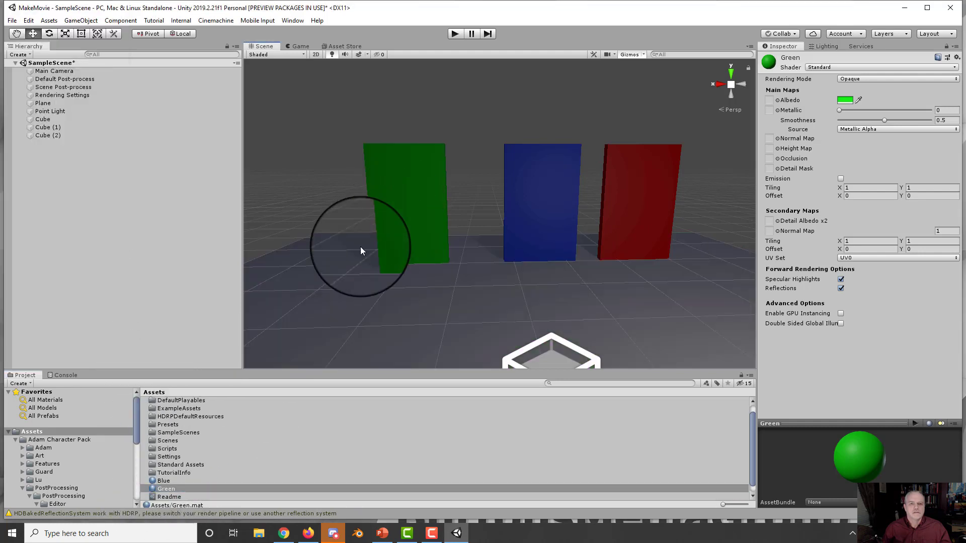
Step: Enable Contribute Global Illumination on Cube, Cube (1) and Cube (2) together
alt+drag(328, 320, 462, 203)
click(494, 224)
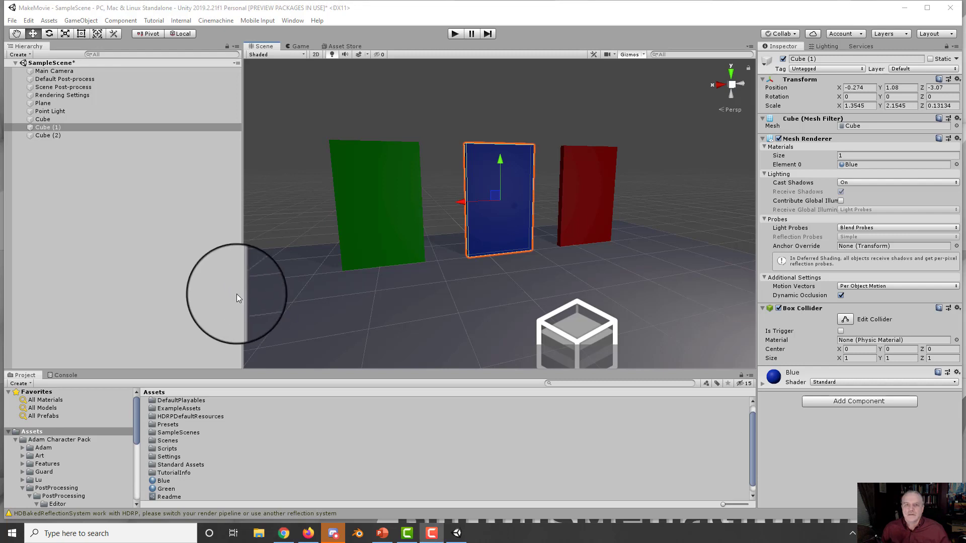
click(50, 119)
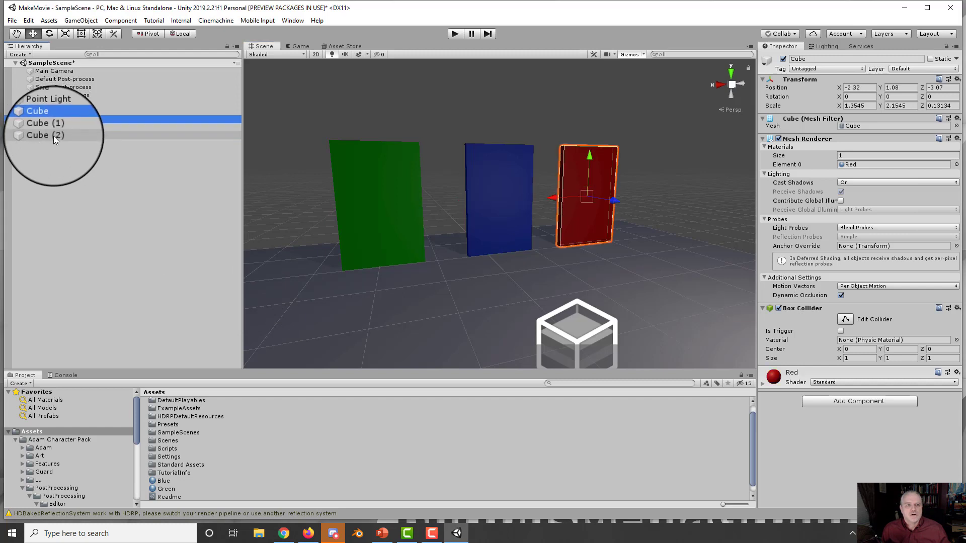
shift+click(53, 135)
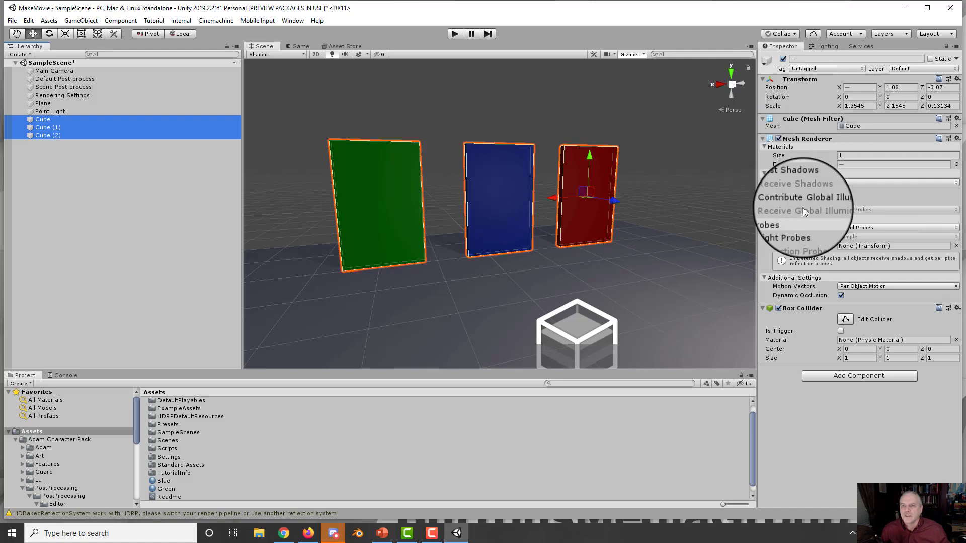
click(840, 201)
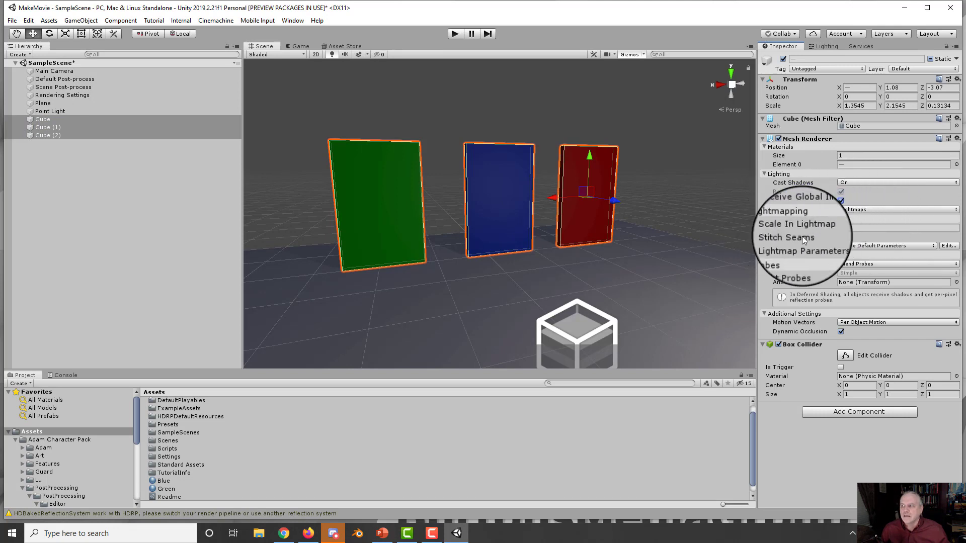
Step: Generate SampleScene's lighting with the three coloured slabs included, and look over the lit scene
click(406, 321)
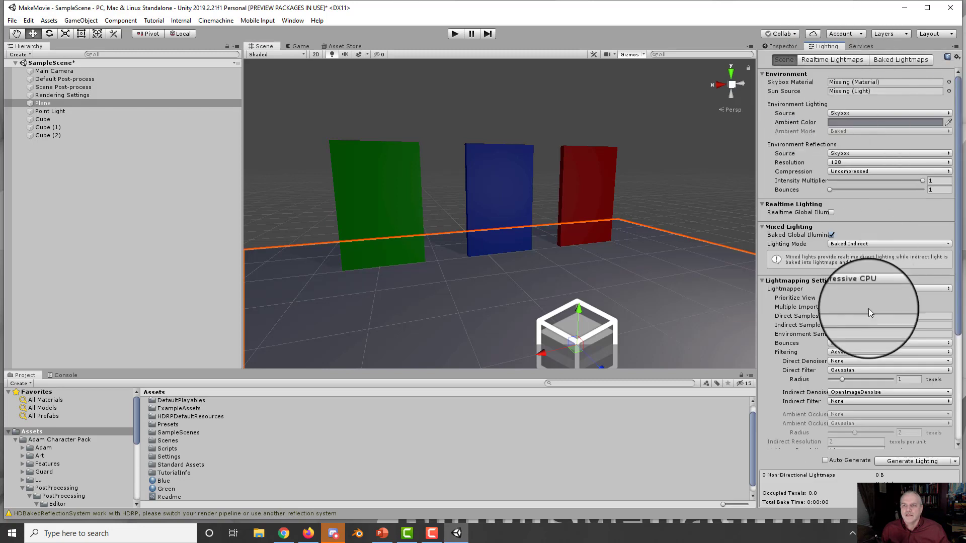
click(912, 462)
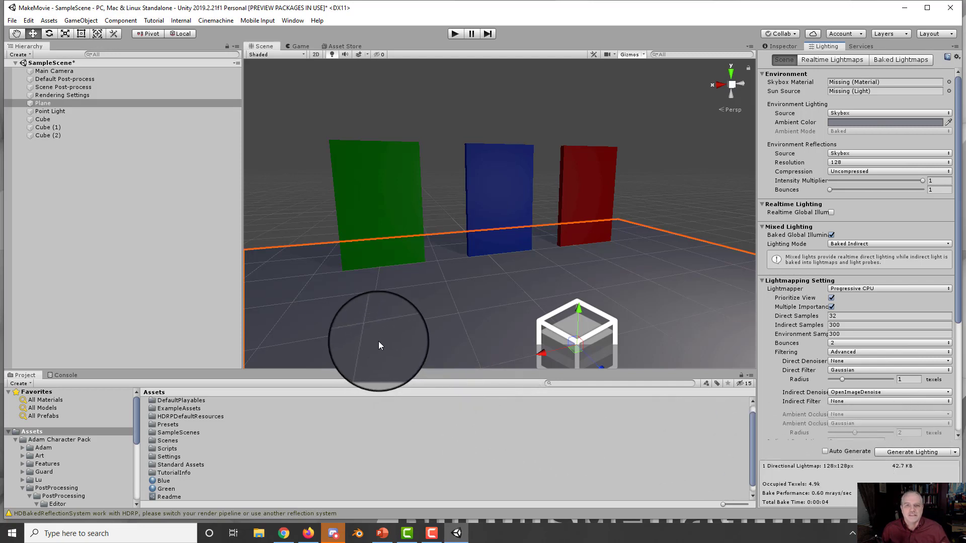
click(464, 332)
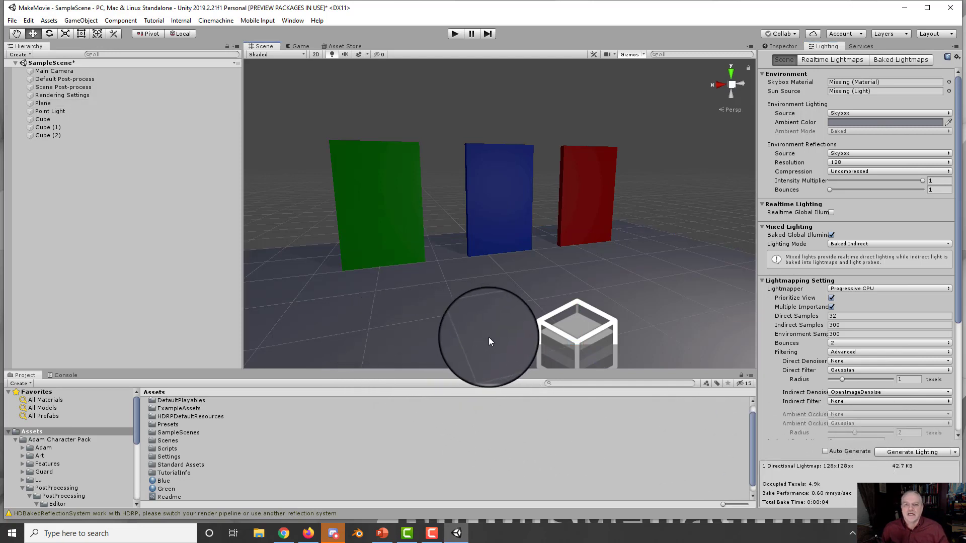
right_drag(452, 329, 593, 332)
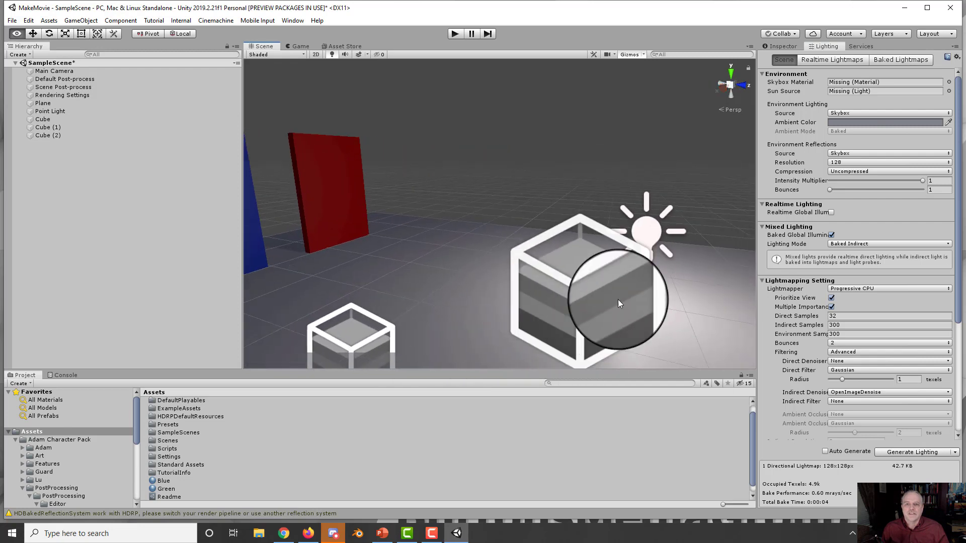
Step: Move the Point Light across the plane to a new spot in front of the coloured slabs
click(650, 233)
drag(687, 234, 590, 258)
alt+drag(474, 330, 686, 345)
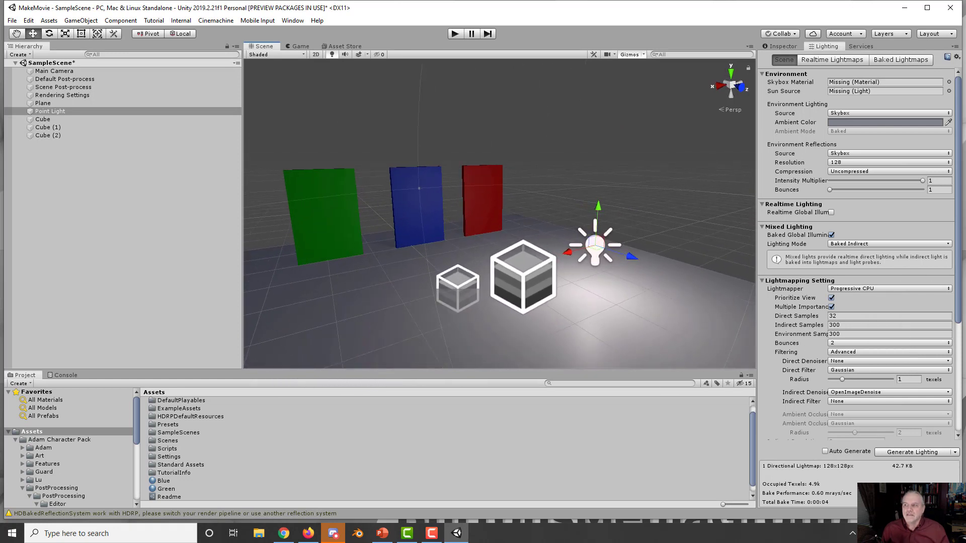
Step: Place the Adam model from the Adam Character Pack's Adam folder in the scene, beside the red slab
click(44, 448)
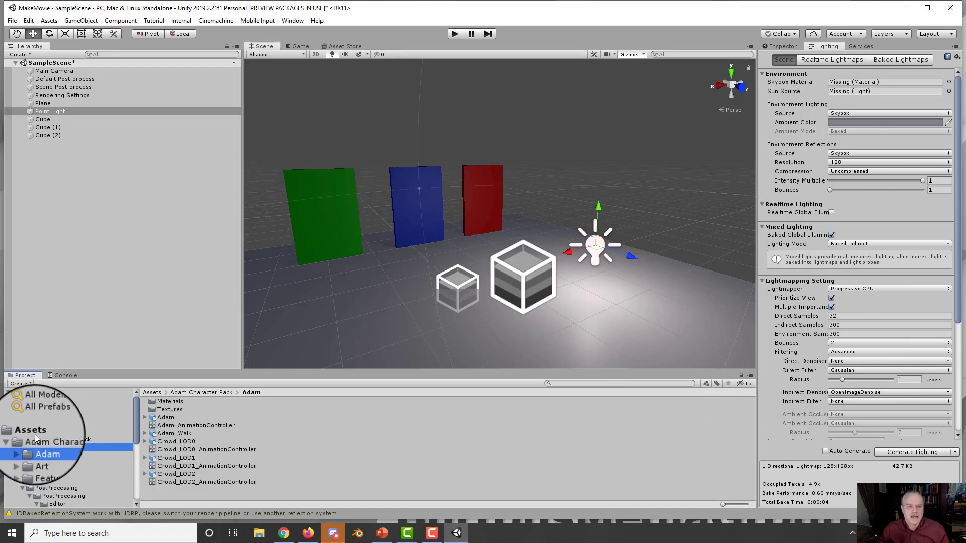
click(39, 441)
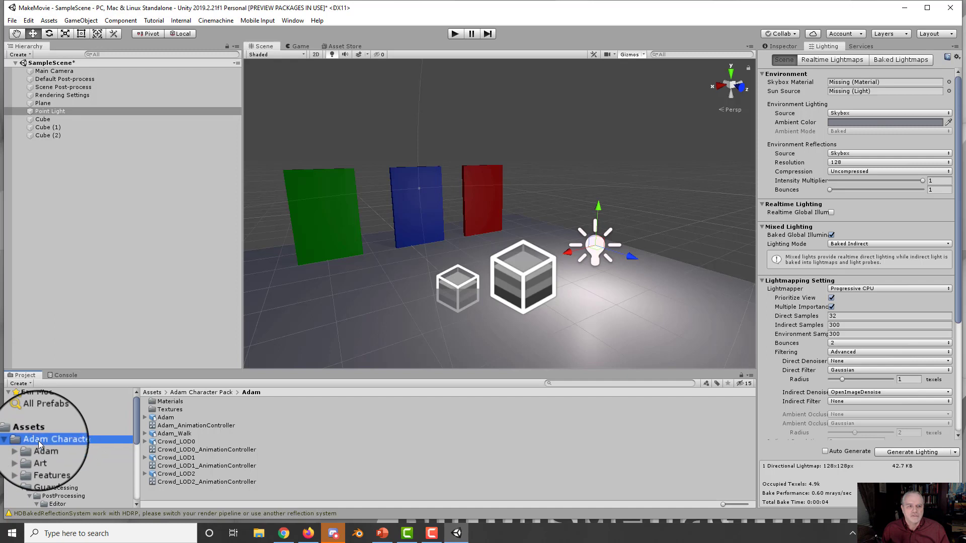
click(39, 449)
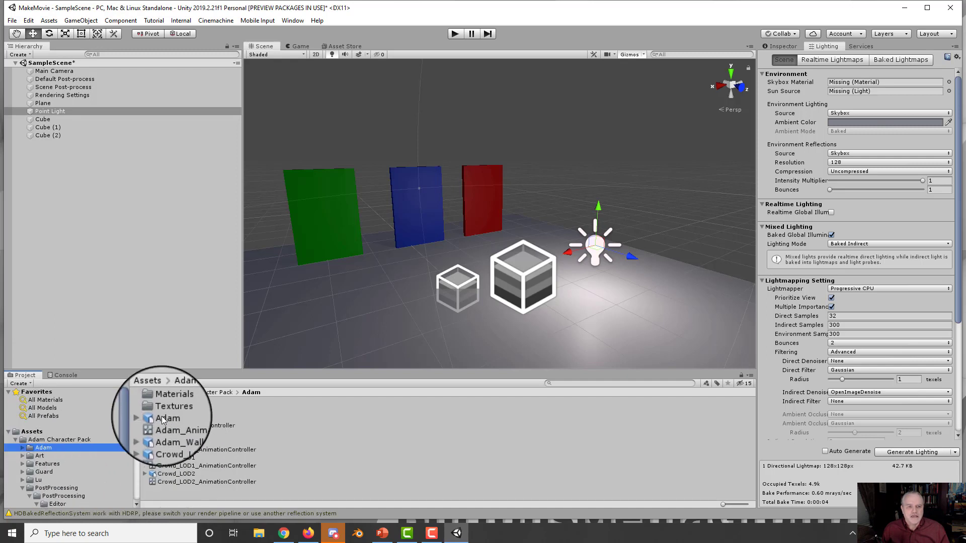
drag(164, 418, 508, 251)
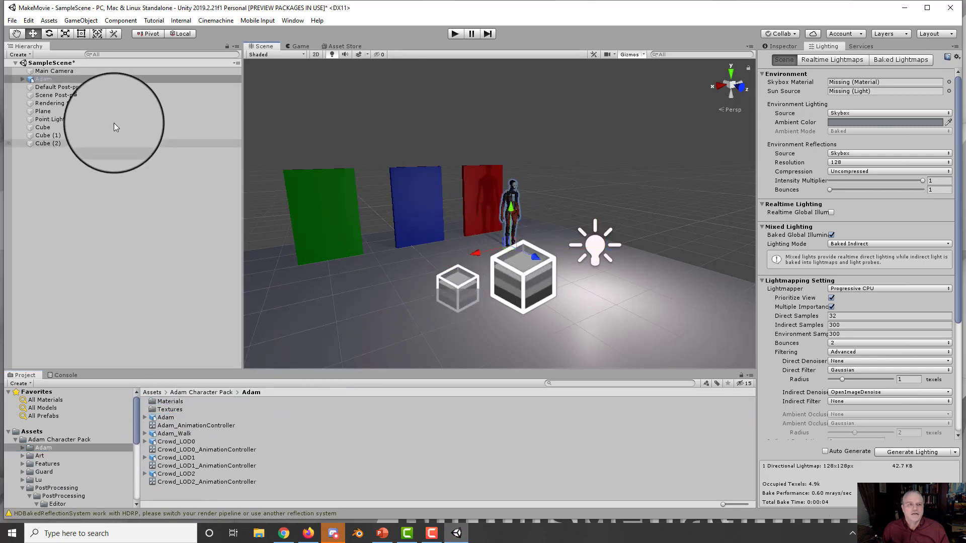
Step: Rotate Adam about its vertical axis on the plane and save the scene
click(48, 33)
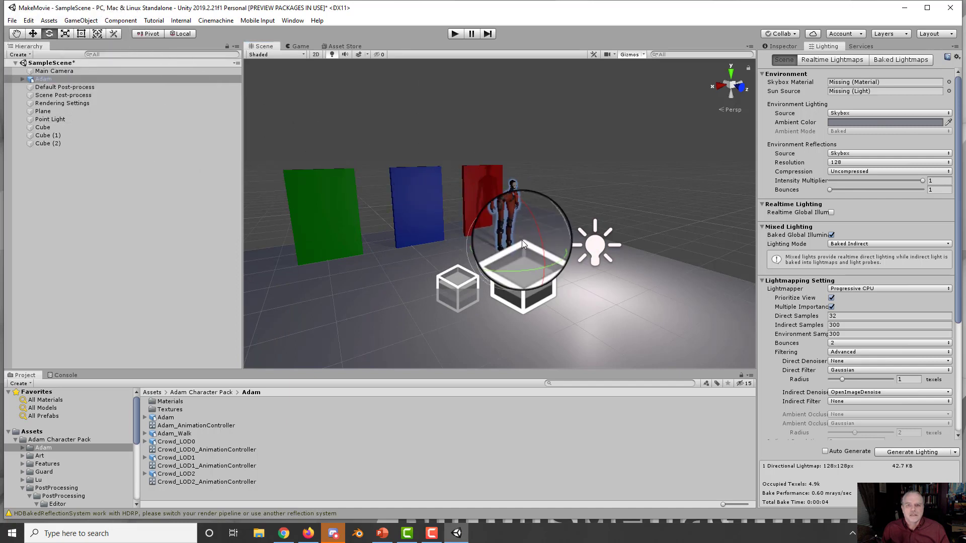
drag(518, 258, 397, 233)
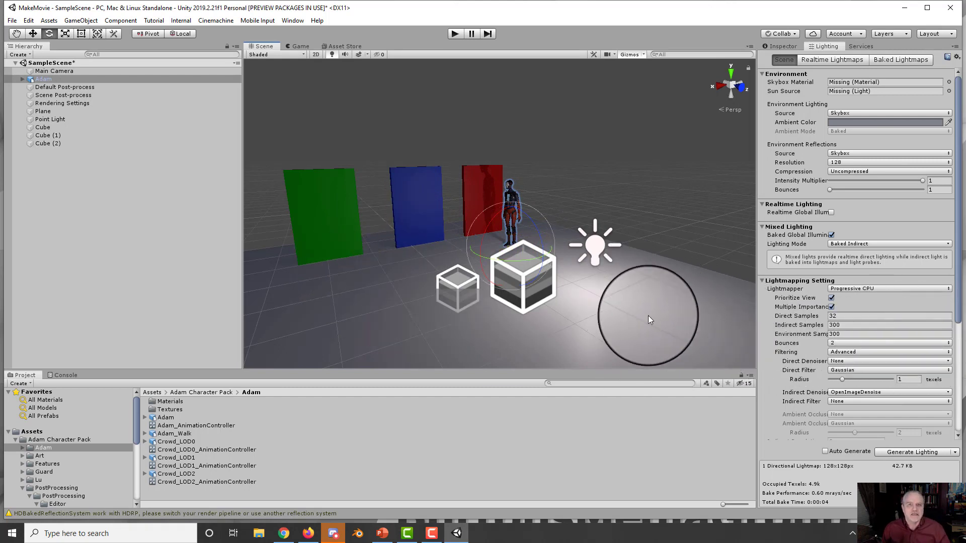
click(12, 20)
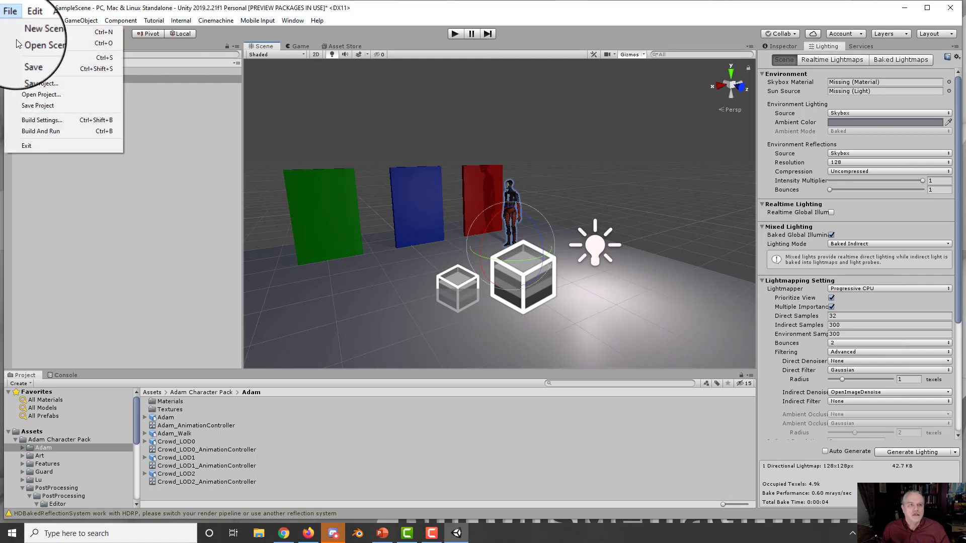
click(30, 58)
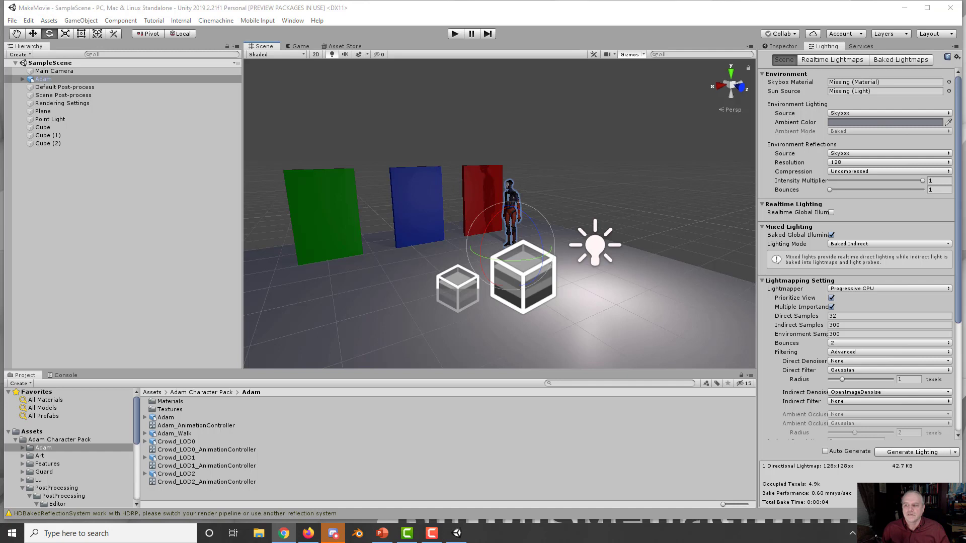
Step: Set the scene's Lightmapper to Progressive GPU (Preview) and save the scene
click(878, 289)
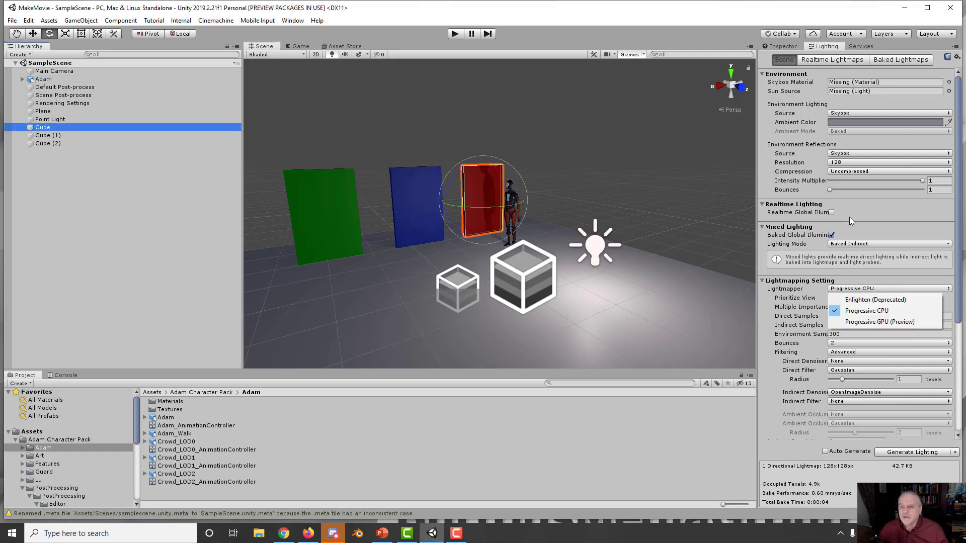
click(864, 323)
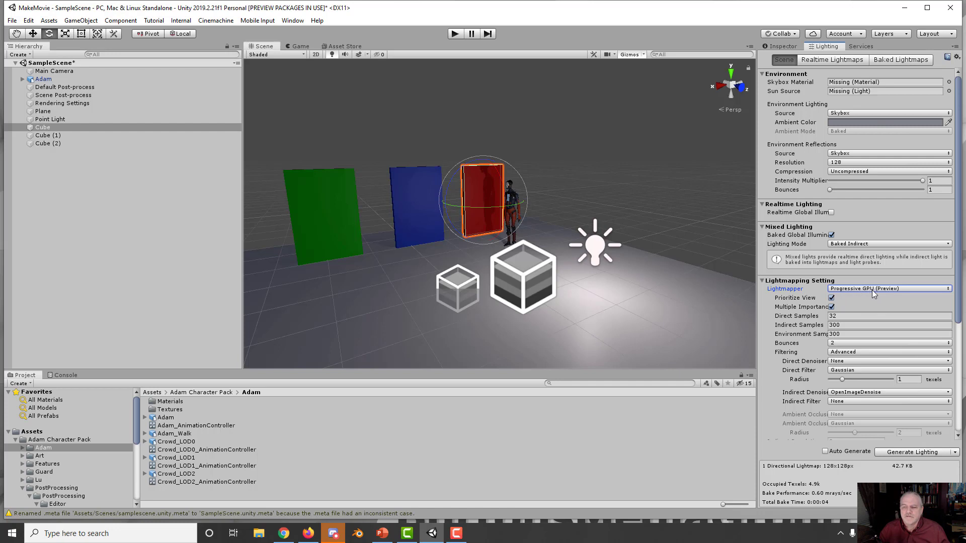
click(13, 21)
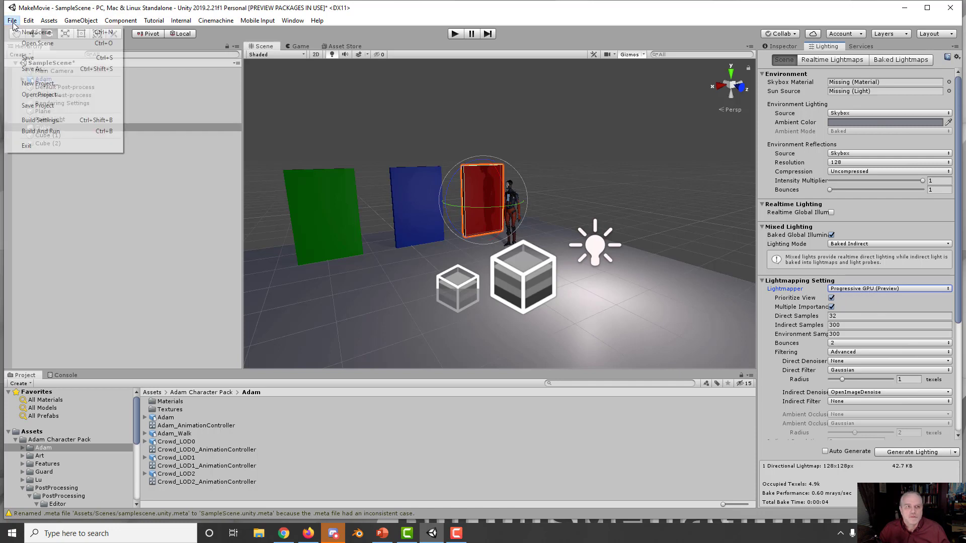
click(31, 58)
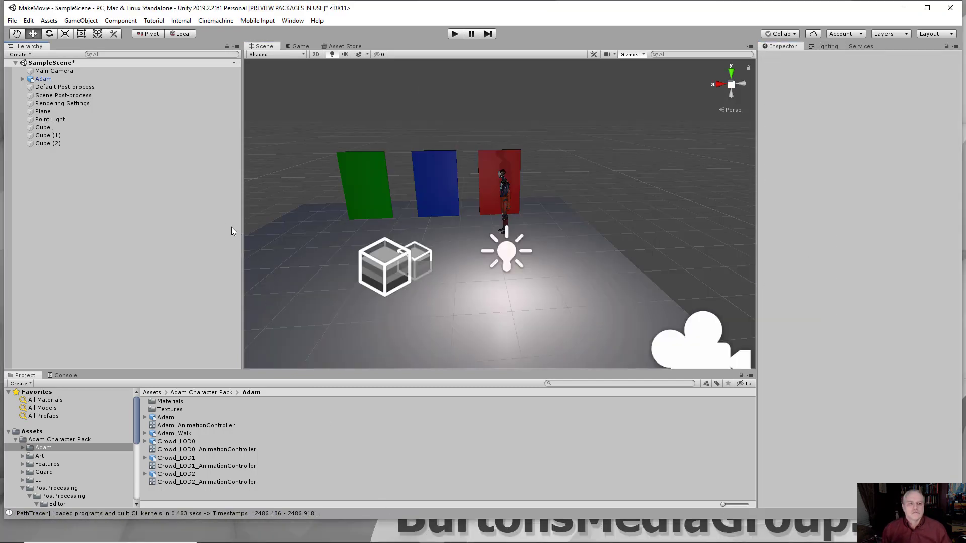
Step: Add a Light Probe Group to the scene and raise it to about Y 0.38
click(91, 23)
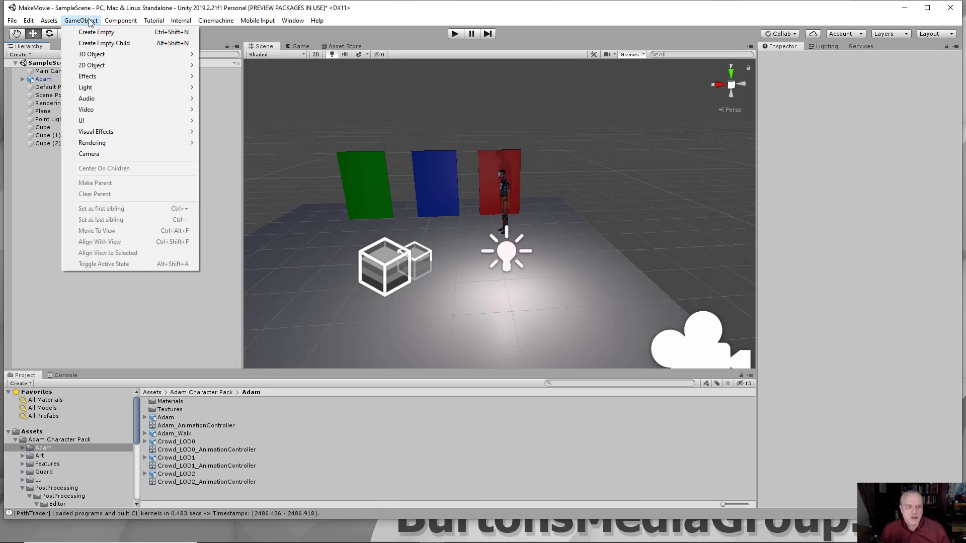
mouse_move(88, 120)
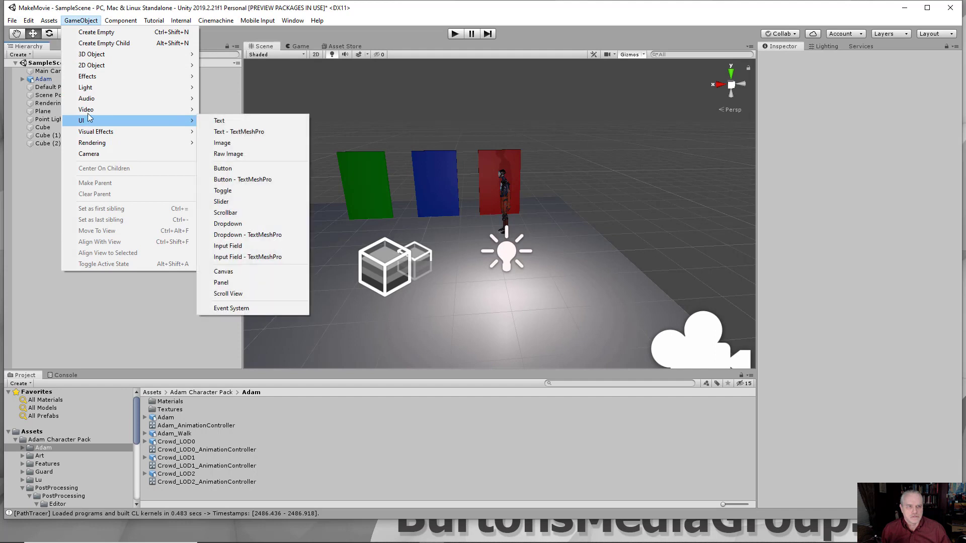
mouse_move(98, 93)
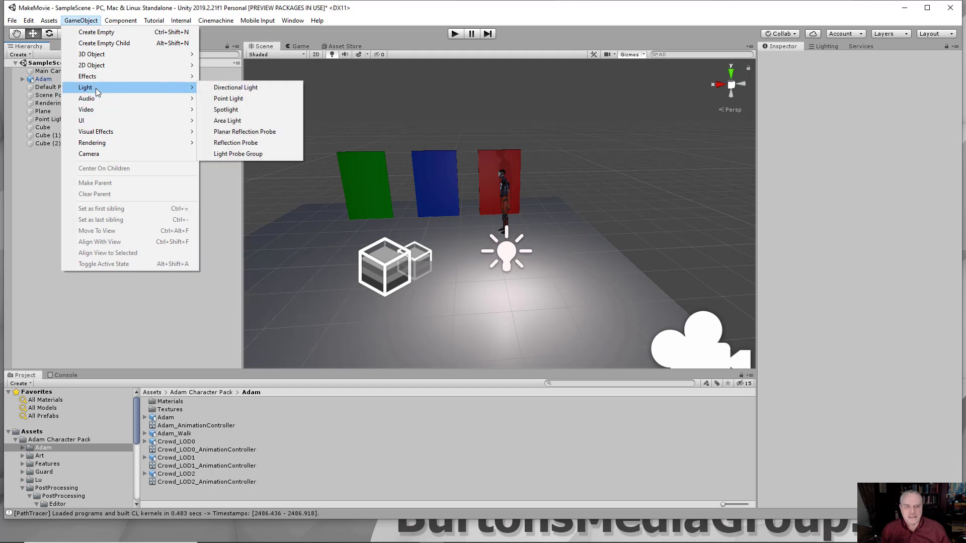
click(255, 154)
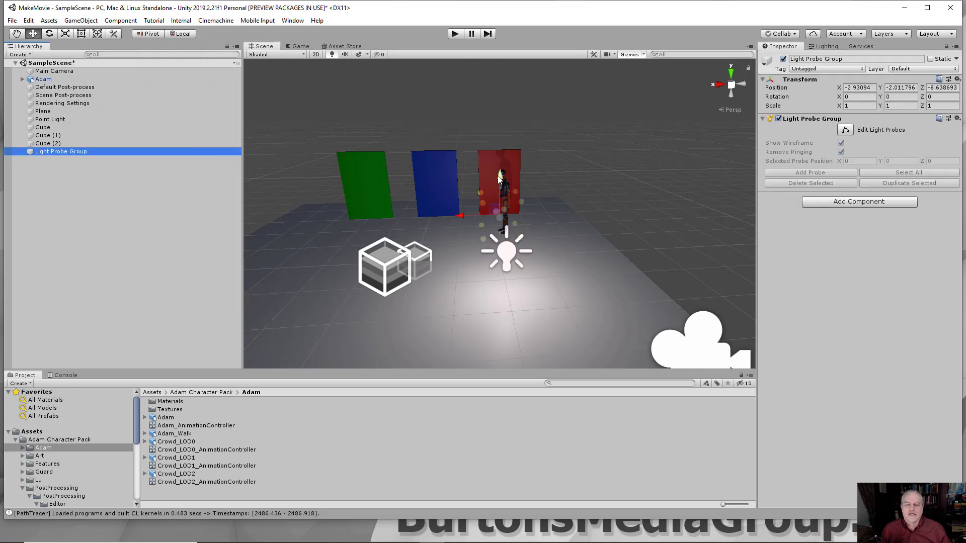
drag(498, 179, 506, 161)
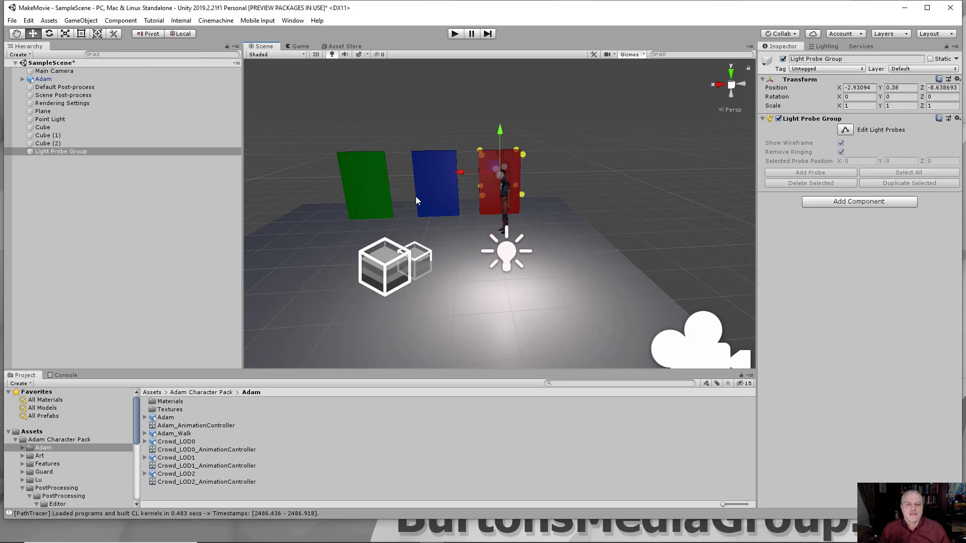
Step: Move the Light Probe Group between the red slab and Adam, to about X -2.55, Z -2.66
alt+drag(291, 212, 697, 241)
alt+drag(576, 261, 707, 233)
drag(561, 200, 572, 201)
alt+drag(508, 244, 343, 266)
drag(438, 282, 444, 282)
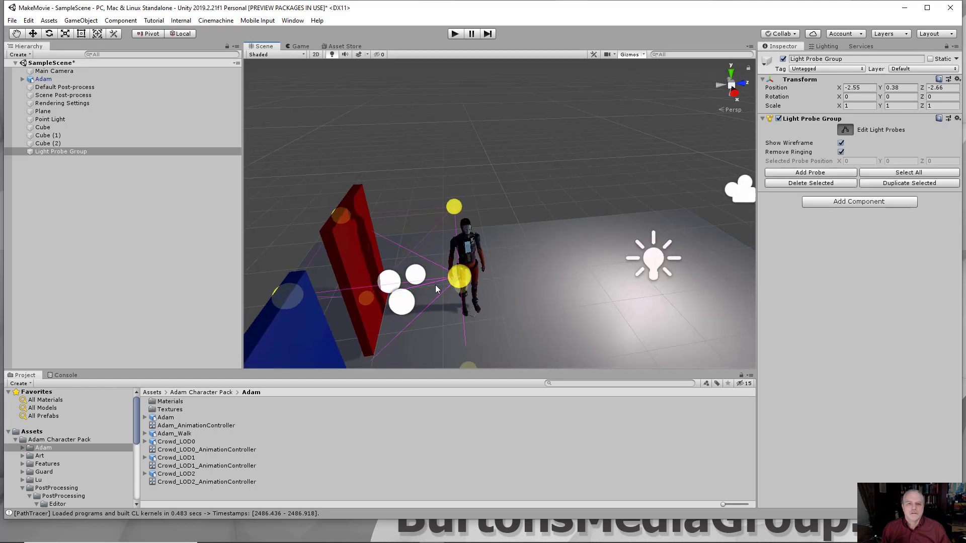
Step: Shift the Light Probe Group closer to Adam at about Z -2.32 and raise it to about Y 1.12
click(75, 152)
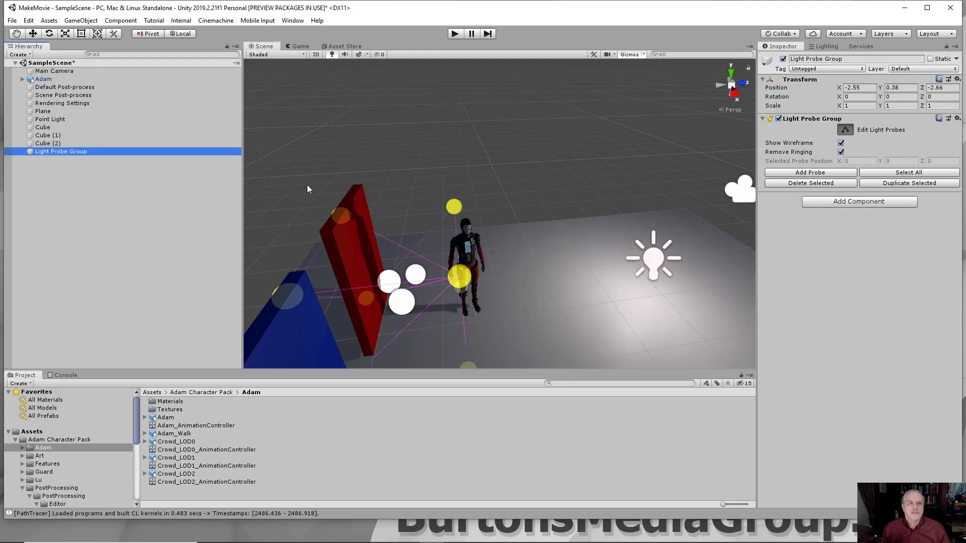
click(33, 33)
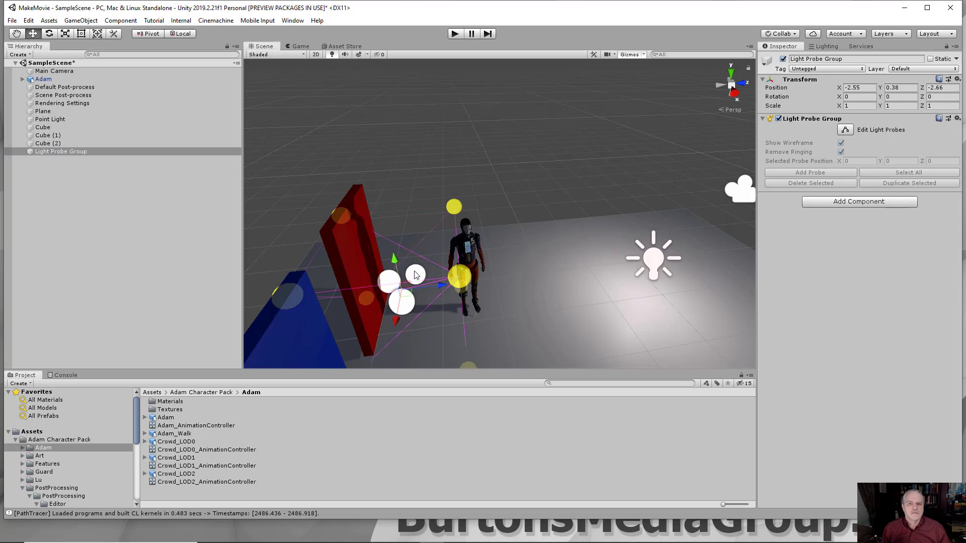
click(442, 283)
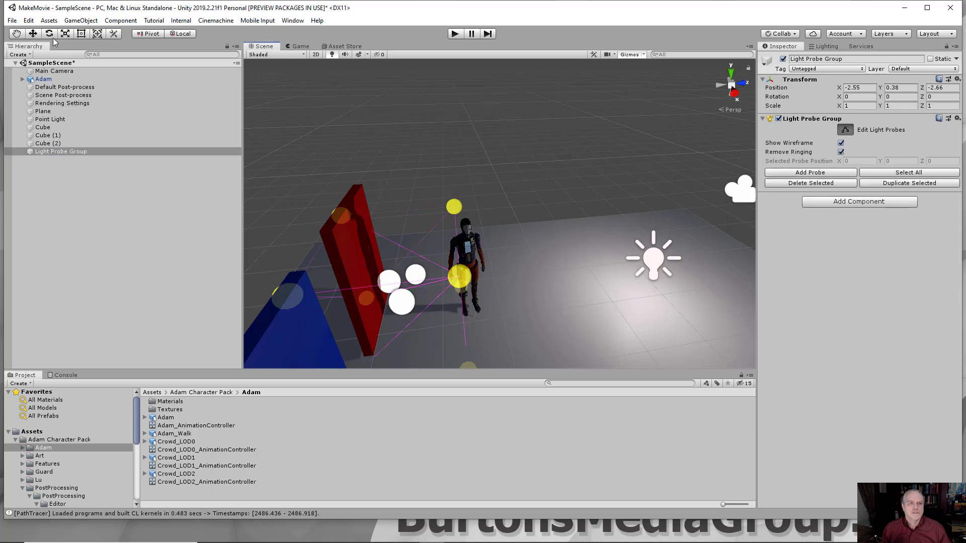
click(32, 33)
drag(435, 289, 441, 285)
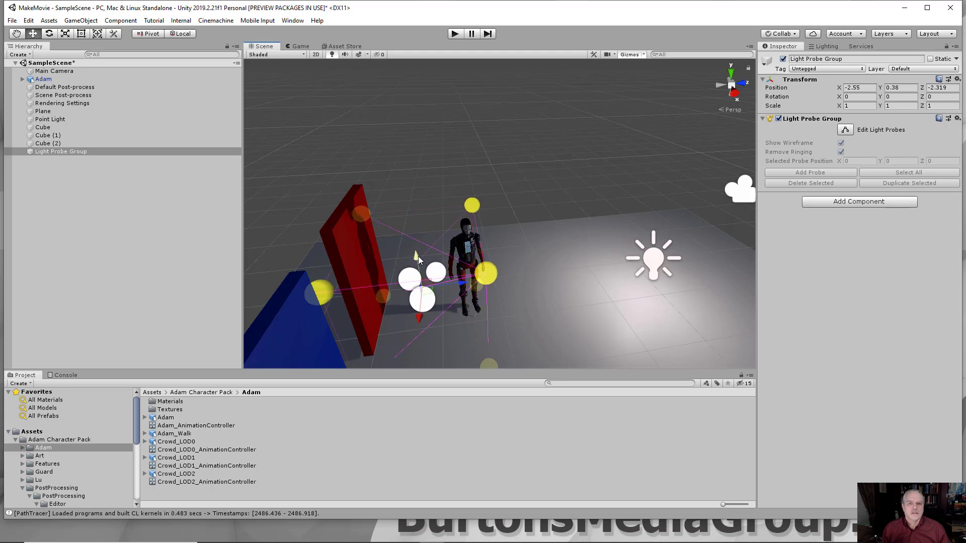
drag(418, 250, 418, 229)
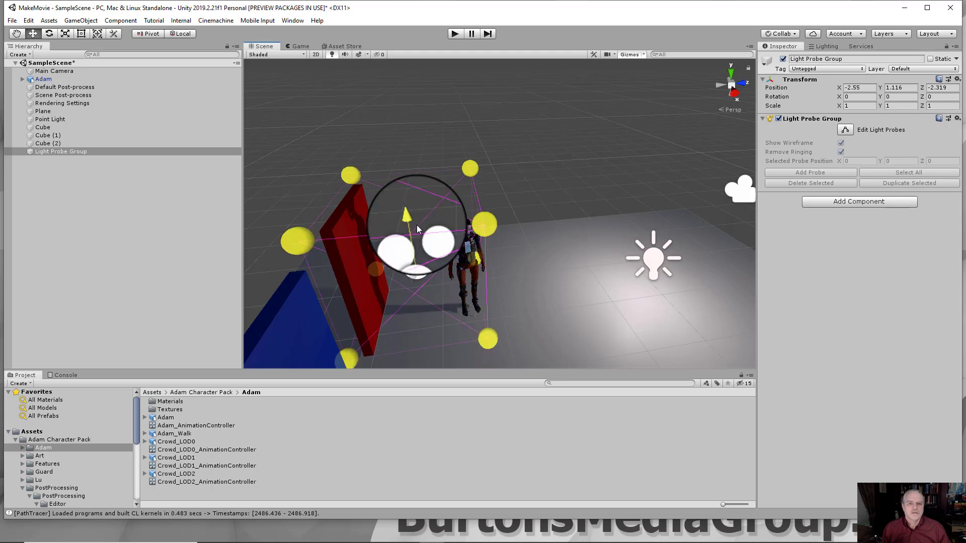
Step: Enlarge the Light Probe Group around Adam and the red slab to a scale of about Y 1.51, Z 1.59
click(845, 130)
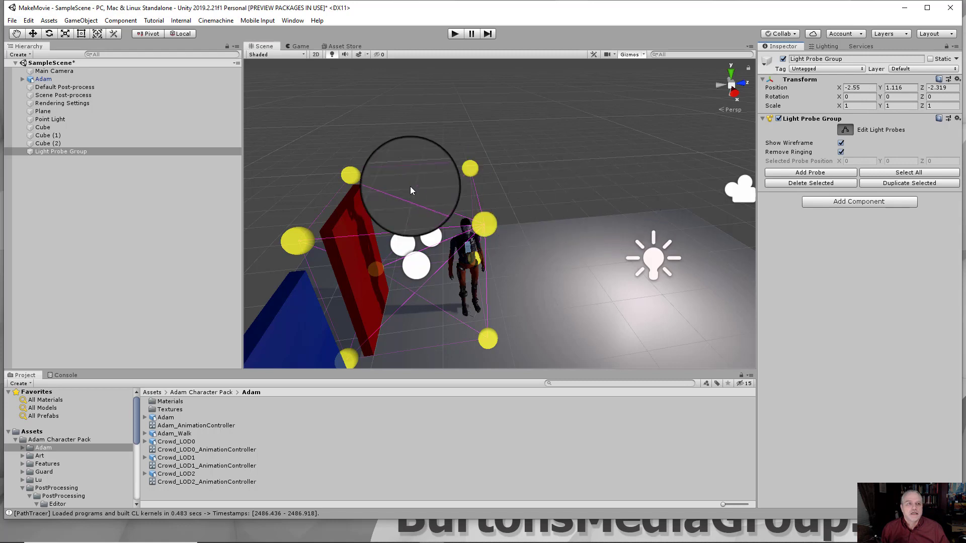
click(65, 33)
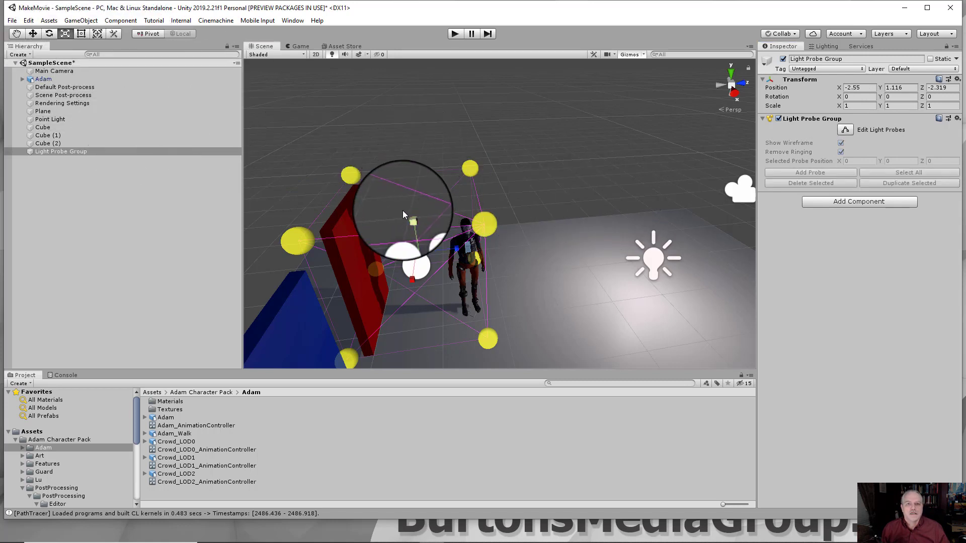
drag(406, 210, 407, 205)
drag(439, 248, 478, 251)
Step: Reposition the enlarged Light Probe Group over Adam at about Y 1.37, Z -1.78
click(33, 34)
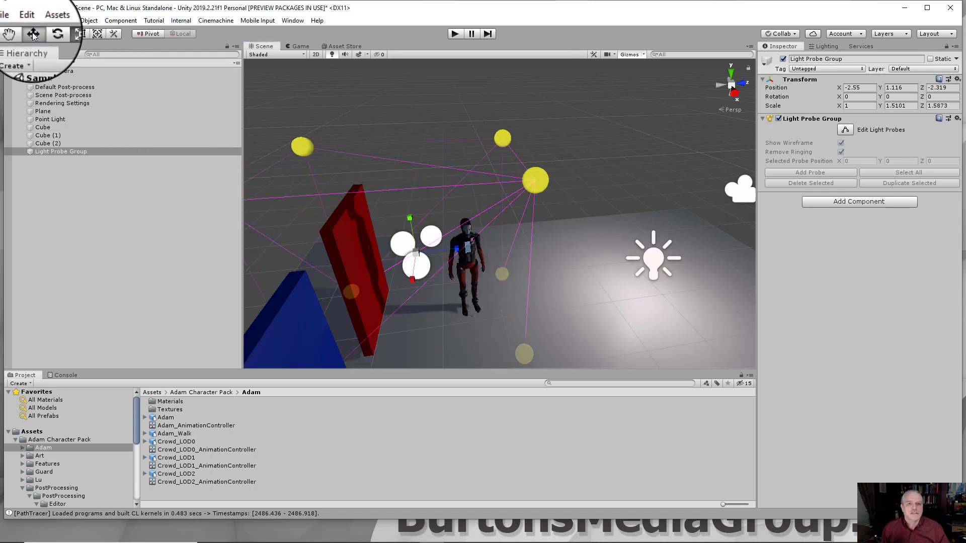
drag(442, 246, 489, 246)
mouse_move(448, 217)
mouse_down()
mouse_move(449, 191)
mouse_move(455, 202)
mouse_up()
alt+drag(695, 267, 411, 270)
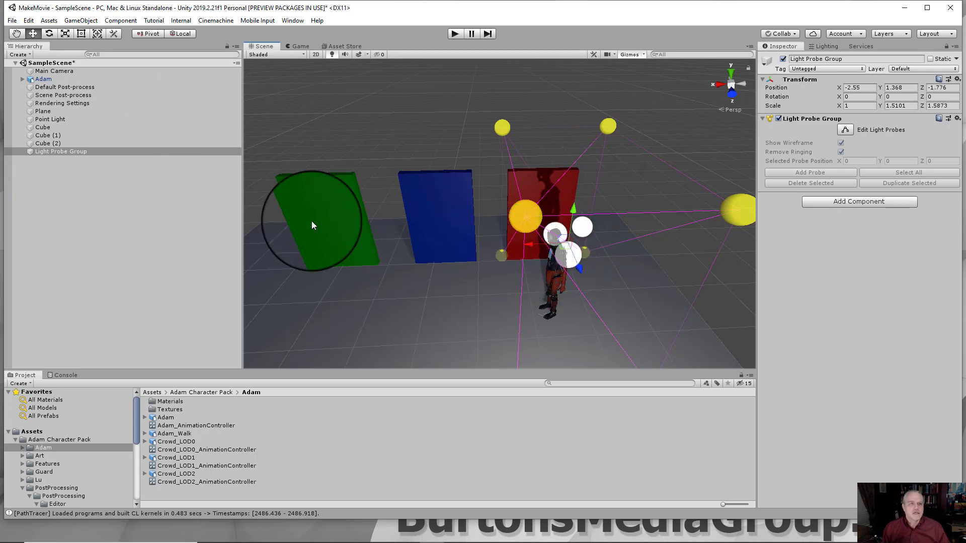
Step: Duplicate the Light Probe Group and move the copy in front of the blue slab, at about X -0.47
key(ctrl+d)
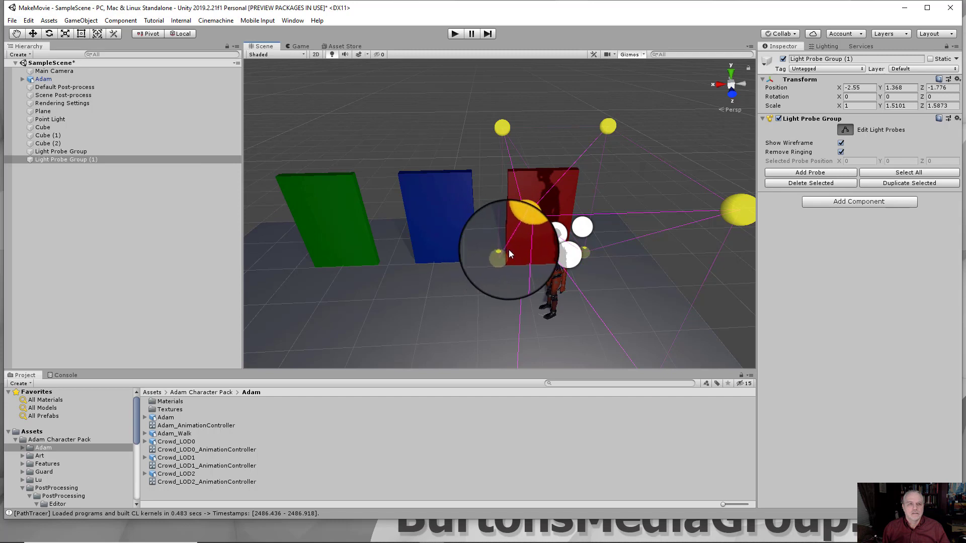
click(76, 160)
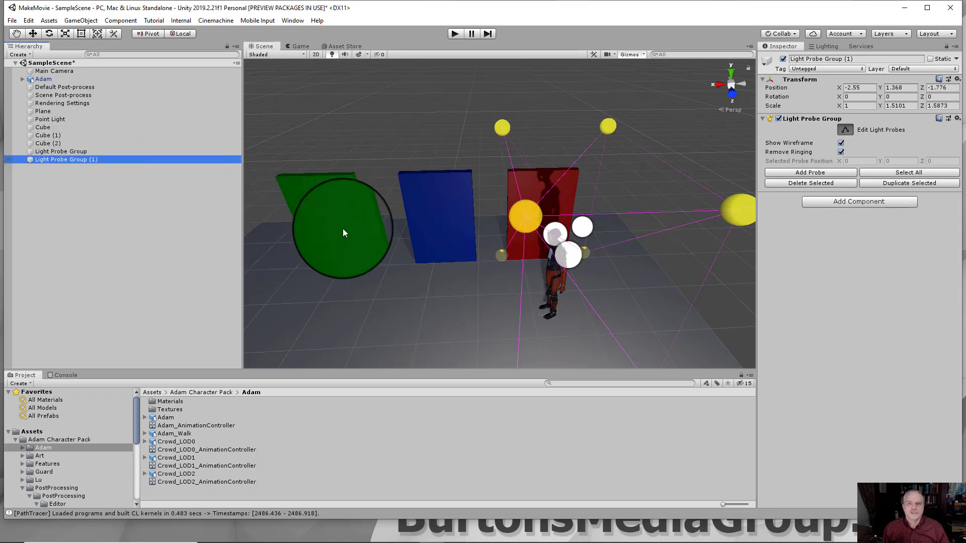
click(32, 35)
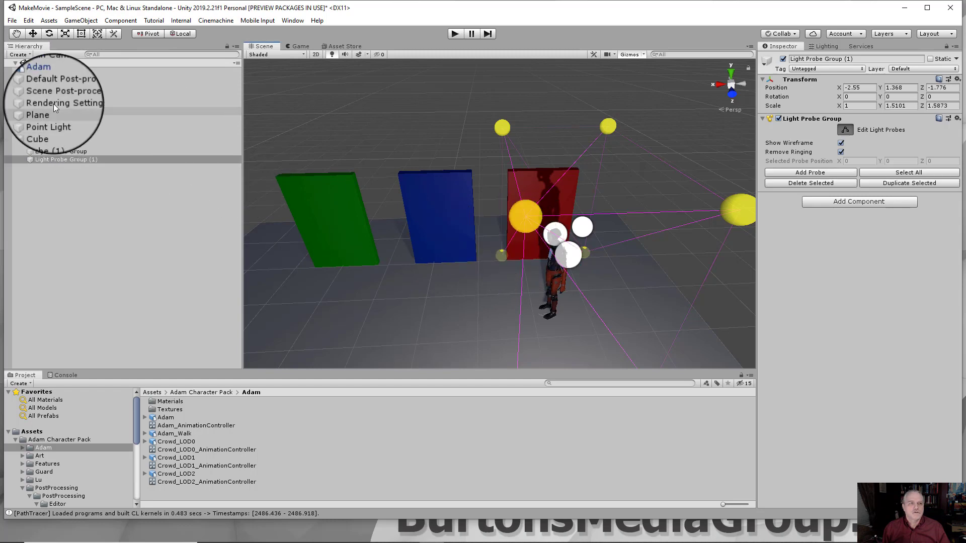
click(33, 33)
drag(560, 216, 351, 271)
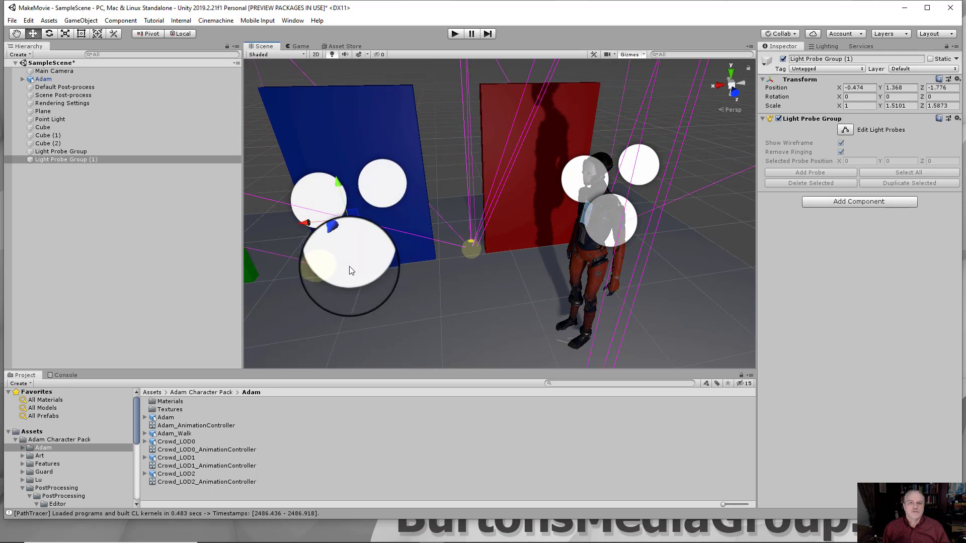
click(339, 304)
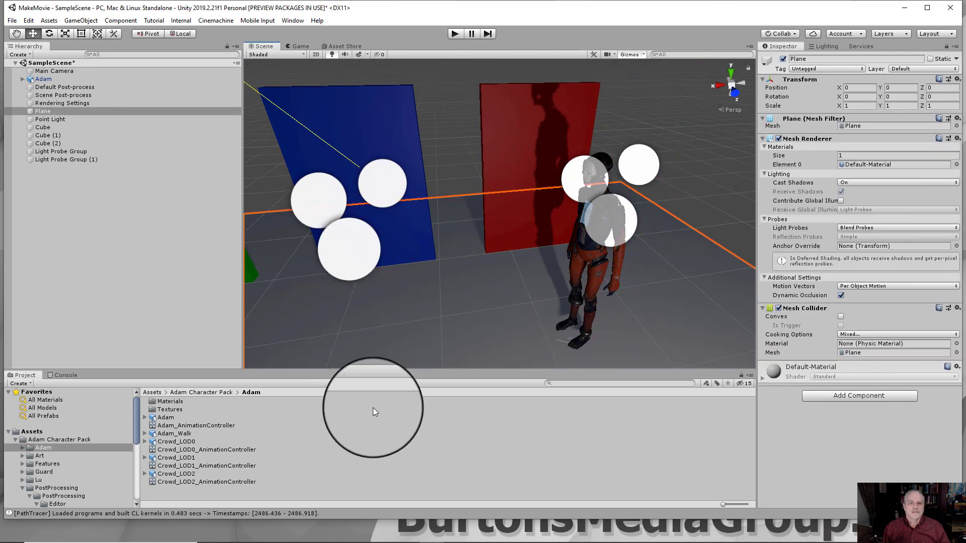
click(397, 433)
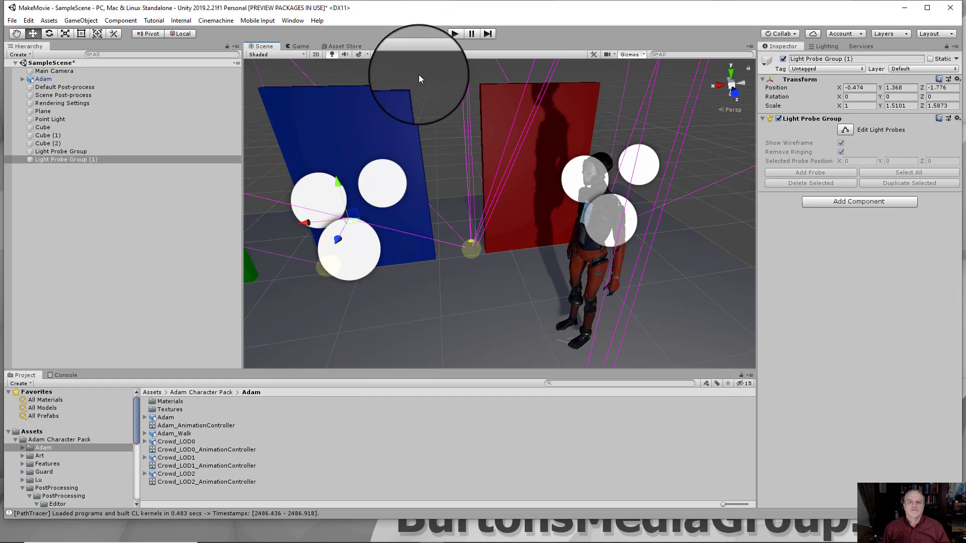
scroll(417, 88, down, 7)
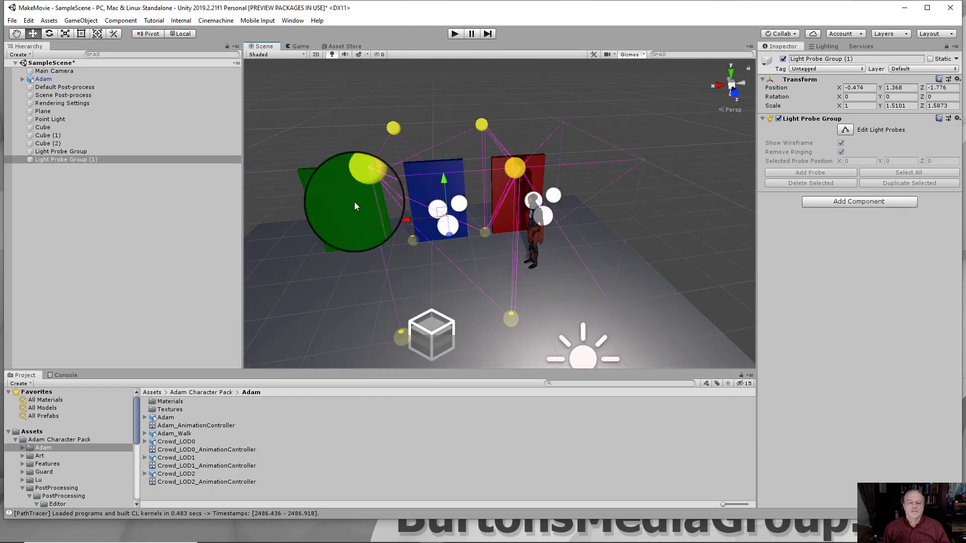
Step: Duplicate Light Probe Group (1) and place the copy in front of the green slab
click(302, 254)
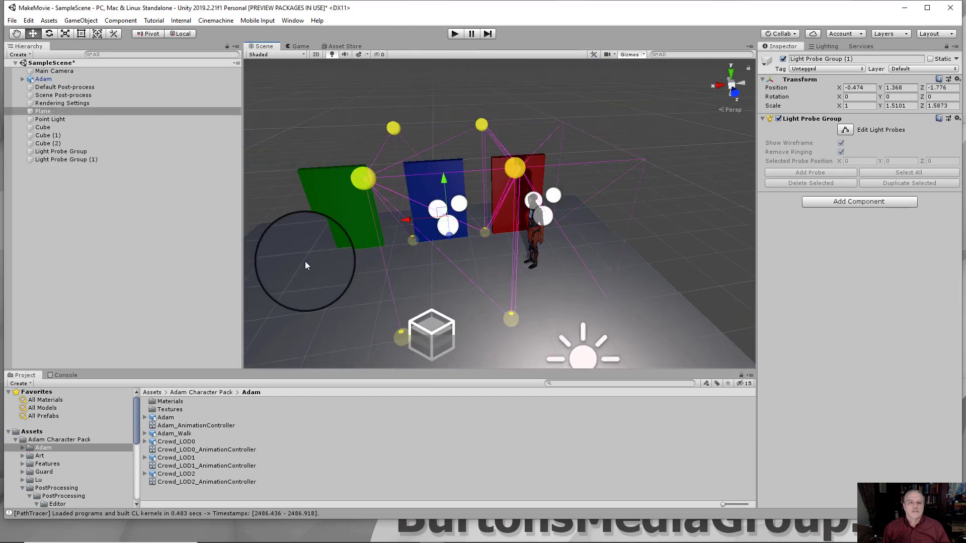
click(524, 102)
click(76, 159)
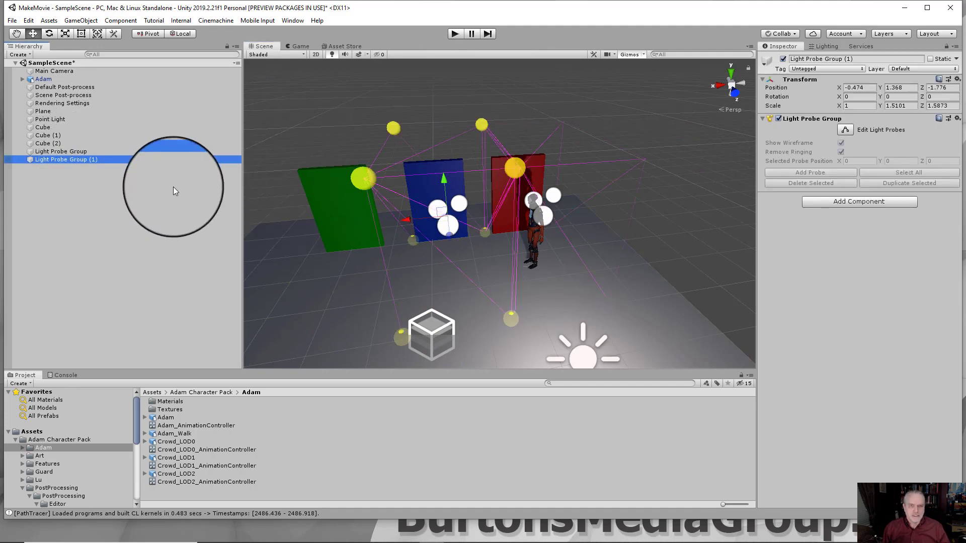
key(ctrl+d)
drag(407, 220, 310, 232)
click(426, 88)
alt+drag(384, 115, 577, 156)
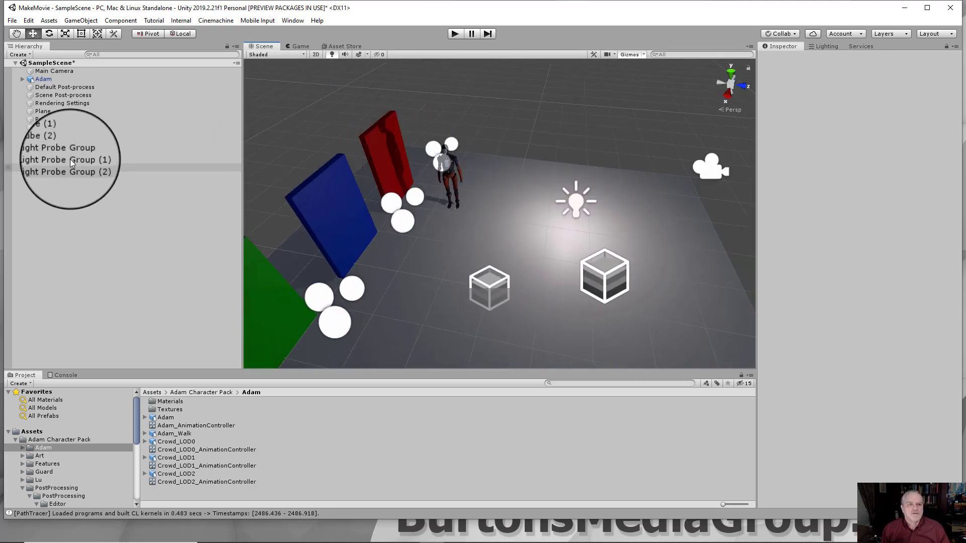
Step: Add a Reflection Probe to the scene and bring it toward the slabs at about X -1.81, Y -1.61
click(89, 22)
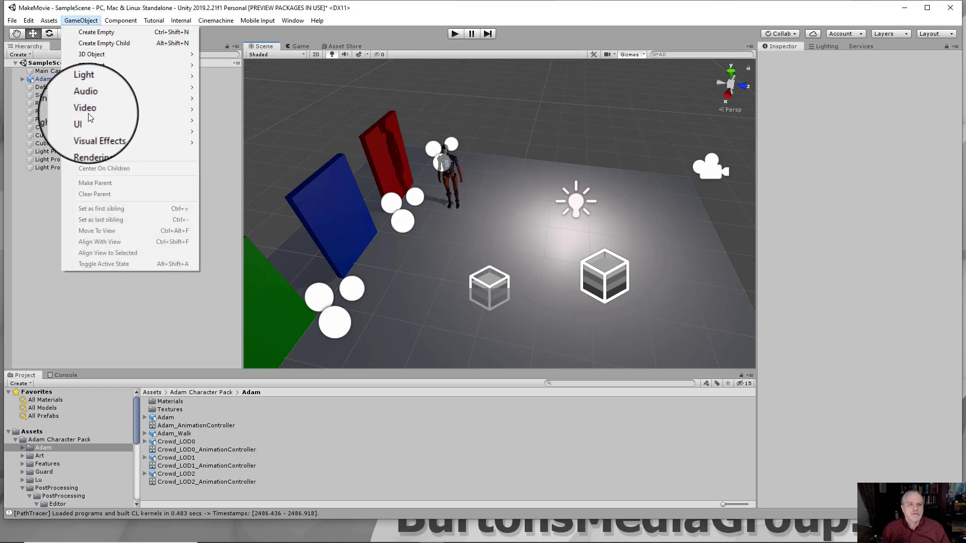
mouse_move(131, 92)
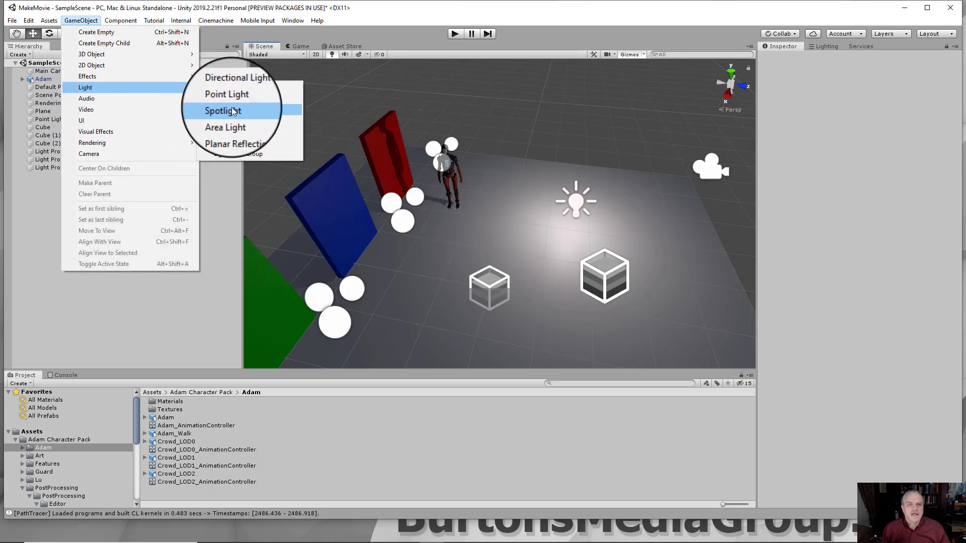
click(240, 144)
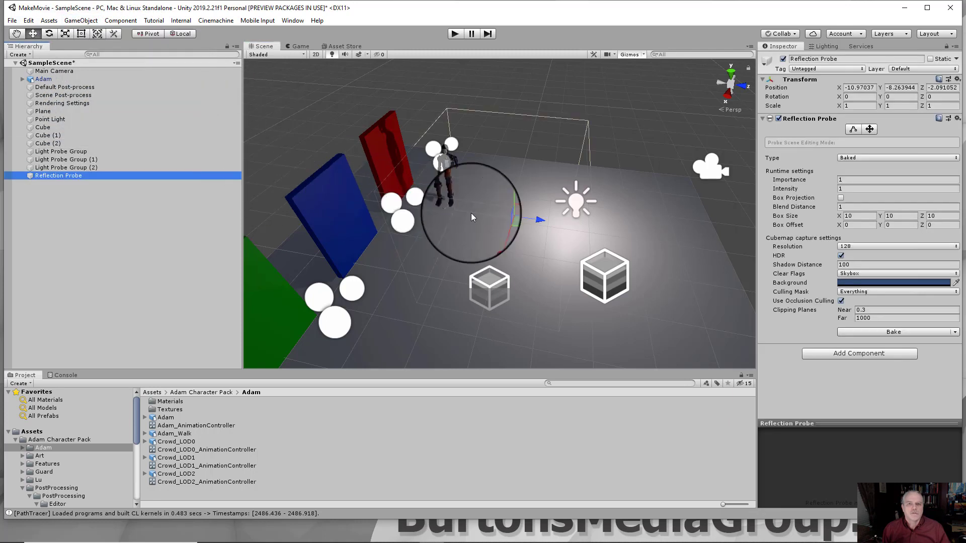
drag(501, 184, 502, 114)
alt+drag(496, 173, 394, 222)
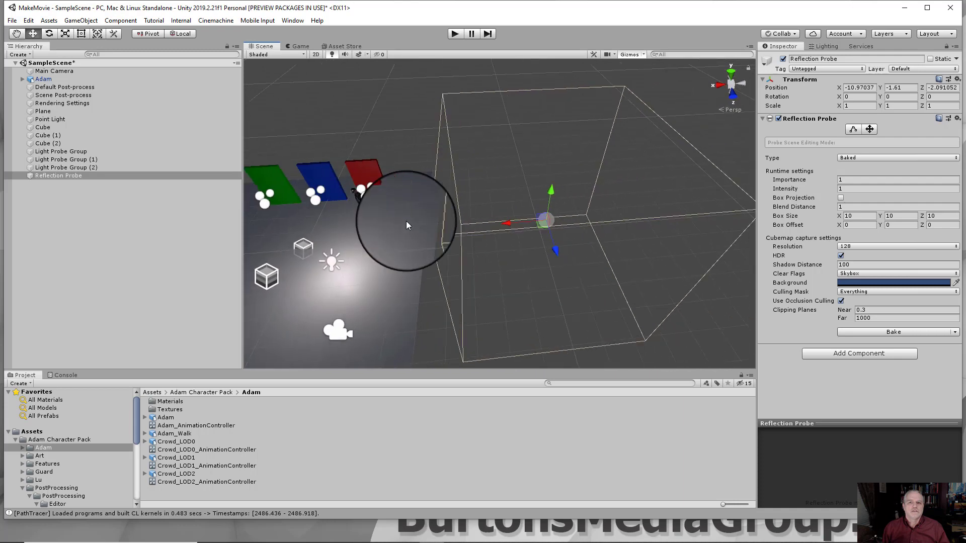
drag(471, 227, 367, 238)
alt+drag(538, 250, 556, 246)
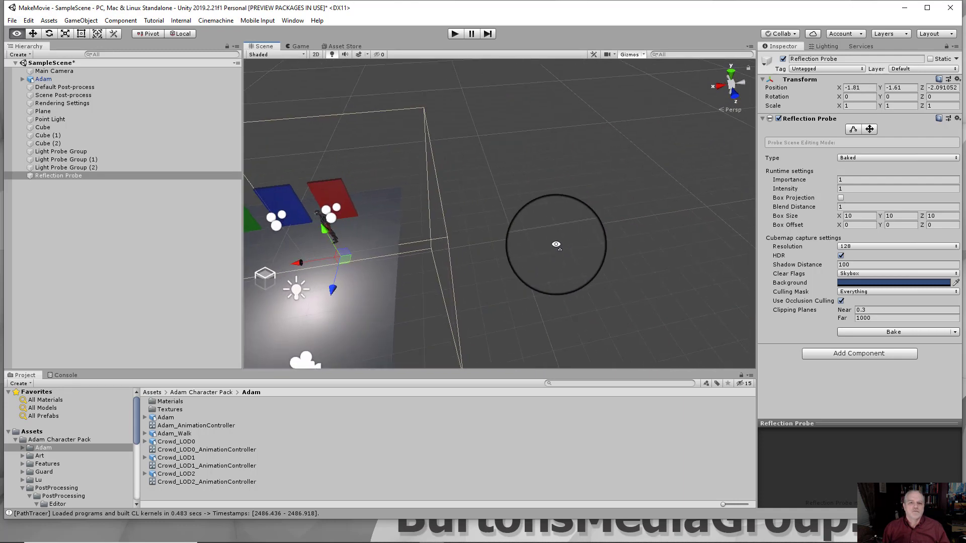
Step: Reposition the Reflection Probe above the floor in front of the slabs, at about X 0.51, Y 0.65, Z 1.22
click(539, 258)
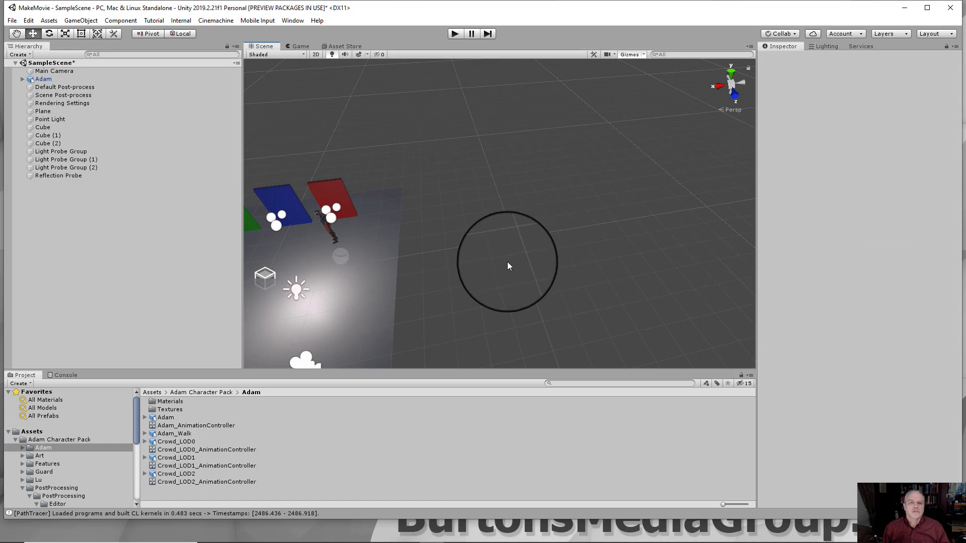
alt+drag(405, 237, 412, 204)
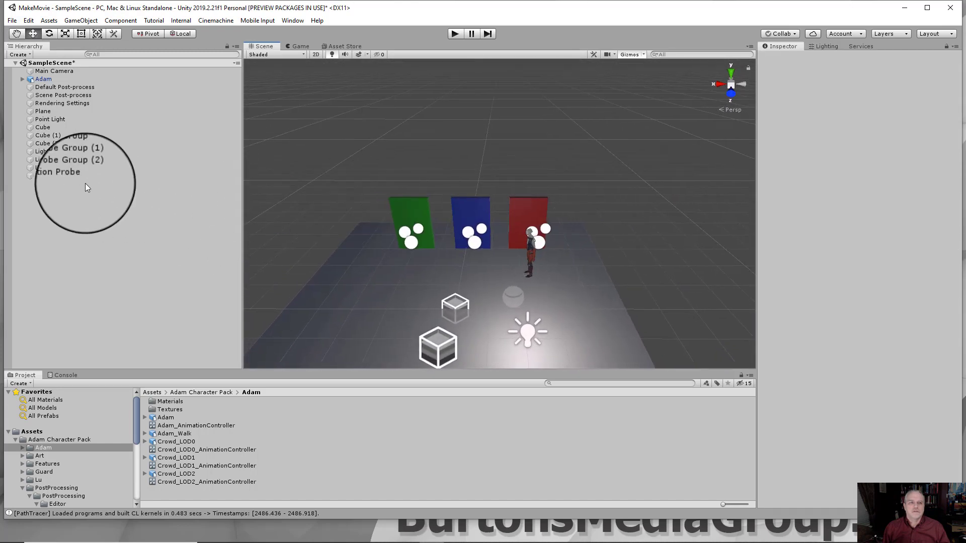
click(74, 176)
drag(514, 266, 406, 249)
alt+drag(331, 271, 766, 285)
alt+drag(460, 262, 414, 219)
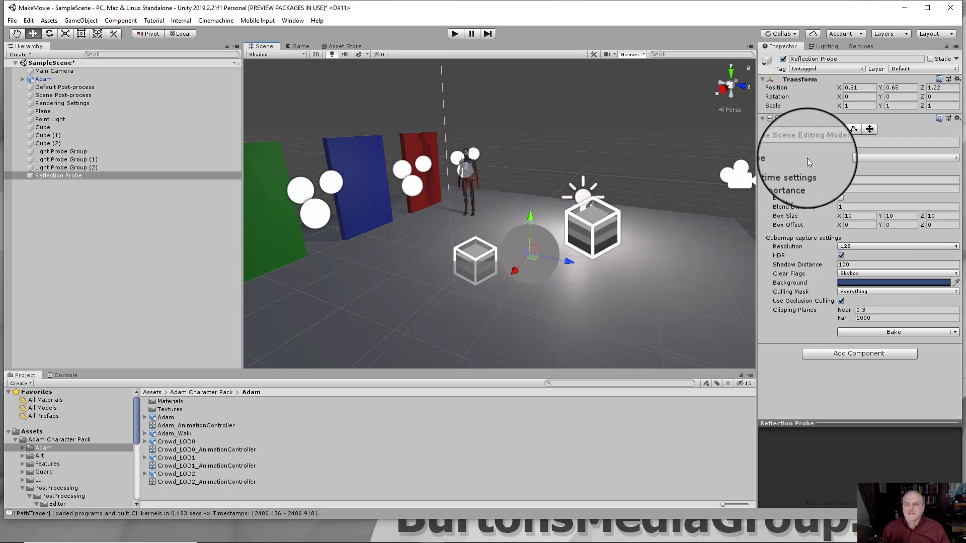
Step: Generate the scene's baked lighting and inspect the result around Adam and the coloured slabs
click(826, 47)
click(907, 440)
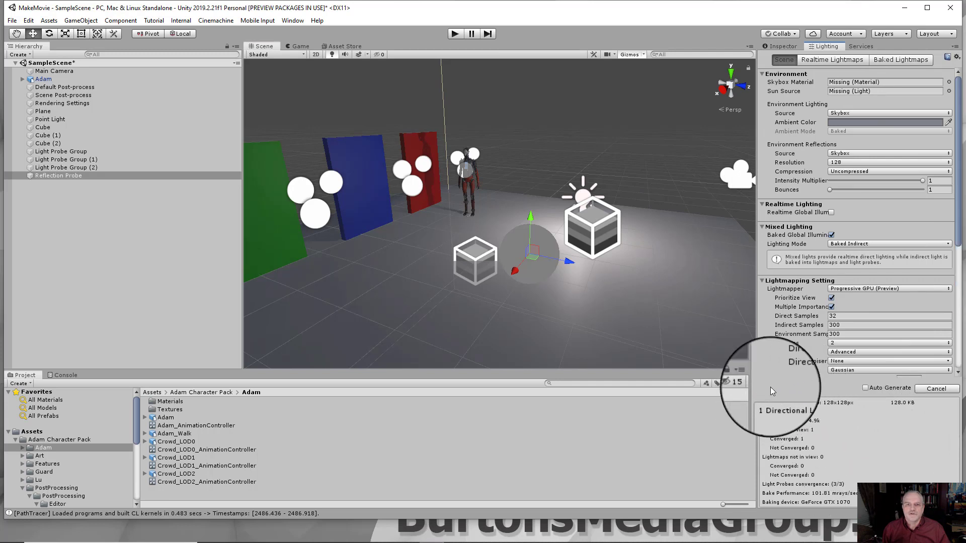
alt+drag(660, 310, 777, 290)
mouse_move(777, 291)
right_down()
mouse_move(803, 288)
mouse_move(774, 286)
right_up()
key(w)
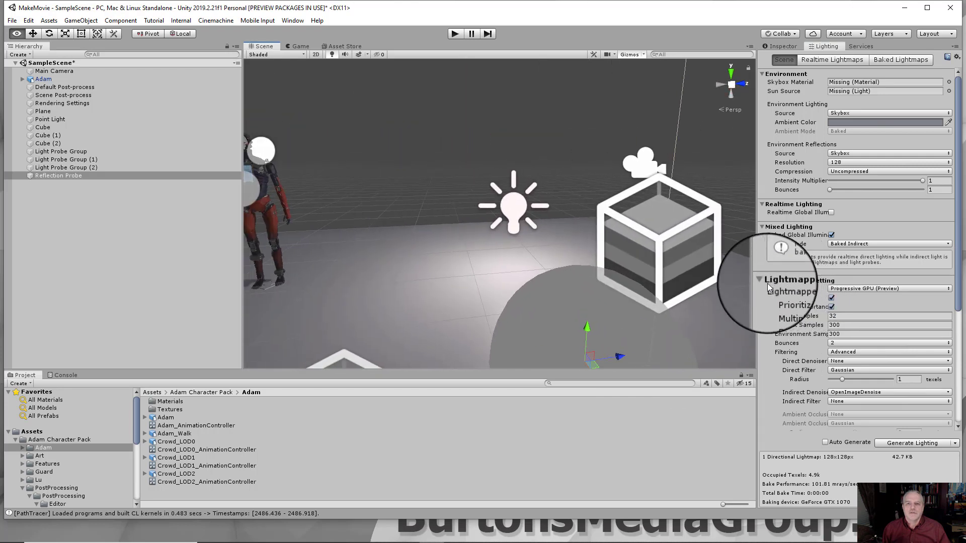
right_drag(728, 318, 594, 316)
key(d)
click(150, 302)
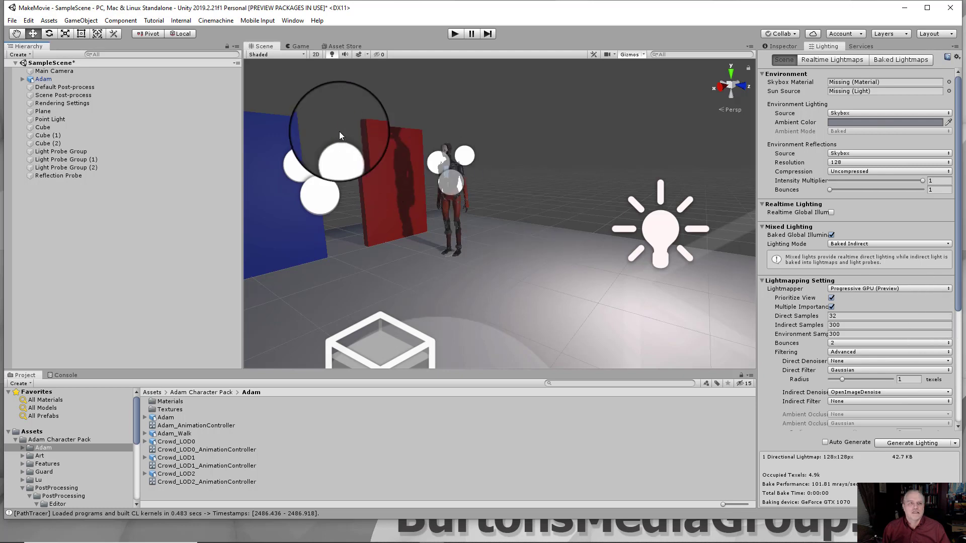
click(90, 22)
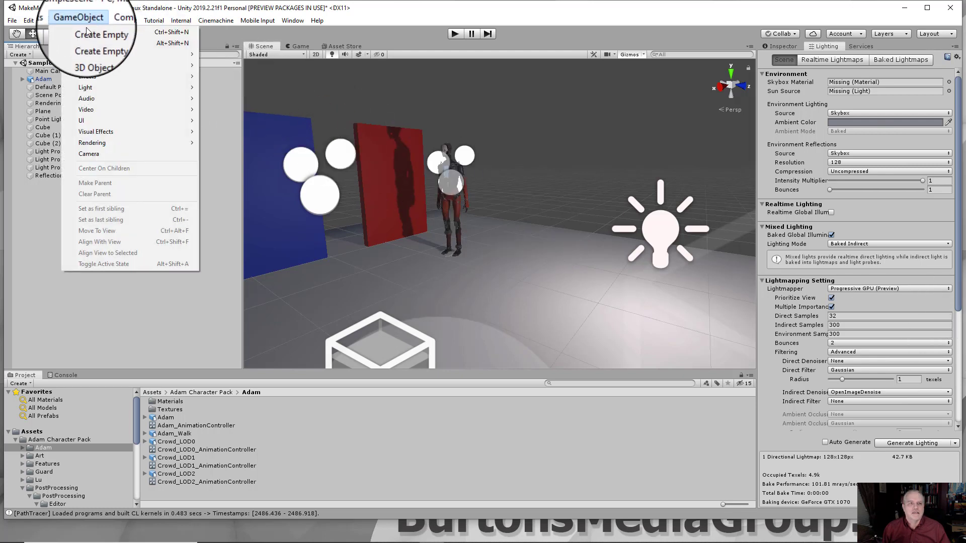
mouse_move(93, 88)
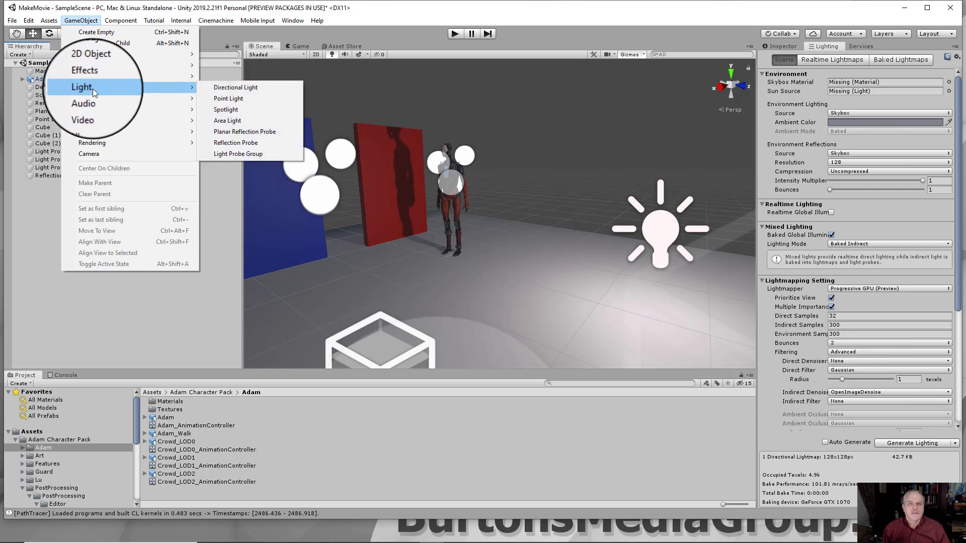
click(236, 154)
click(62, 214)
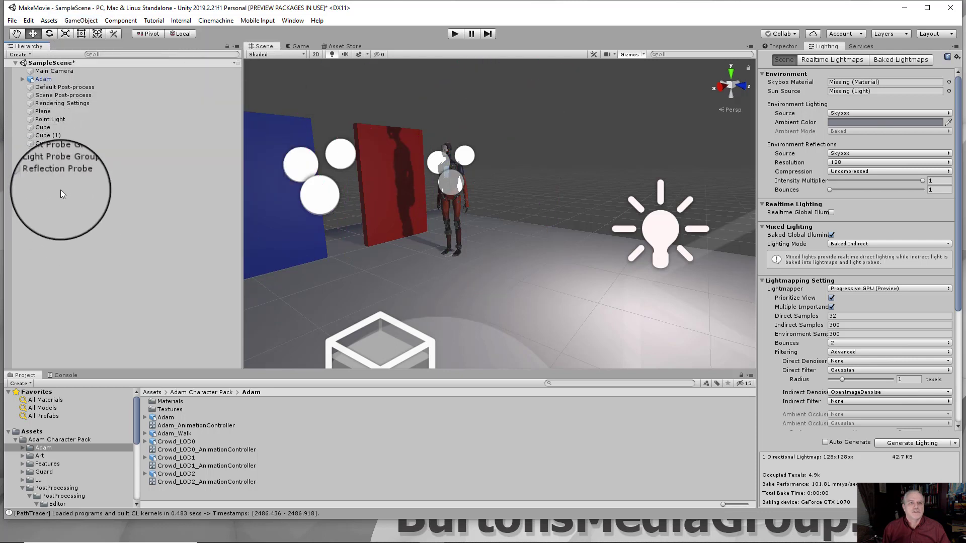
Step: Review the green slab's Mesh Renderer lighting and probe settings in the Inspector
click(45, 143)
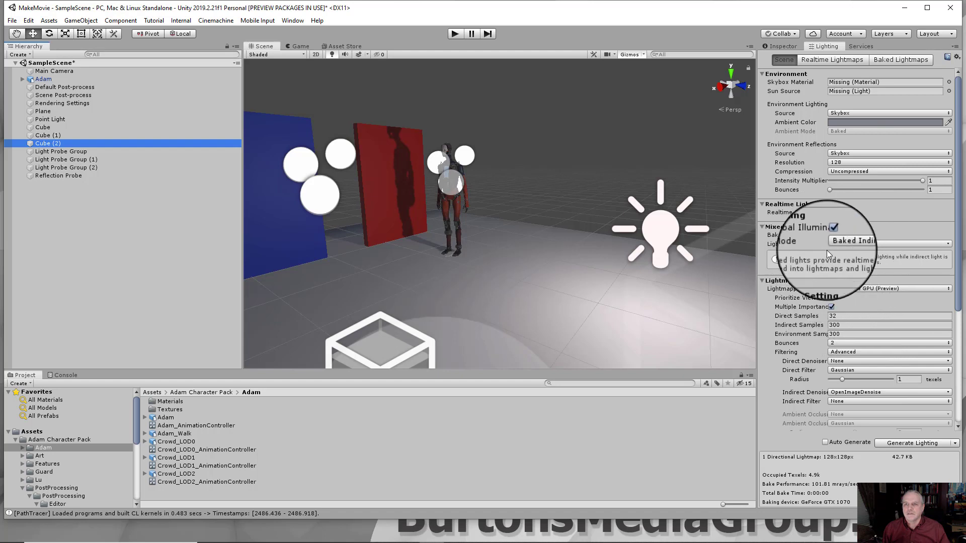
click(779, 46)
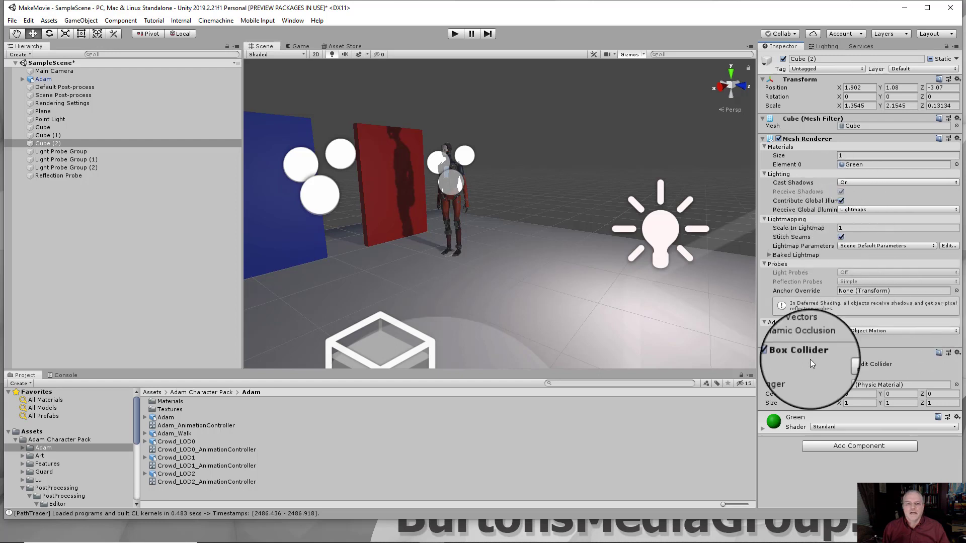
click(206, 301)
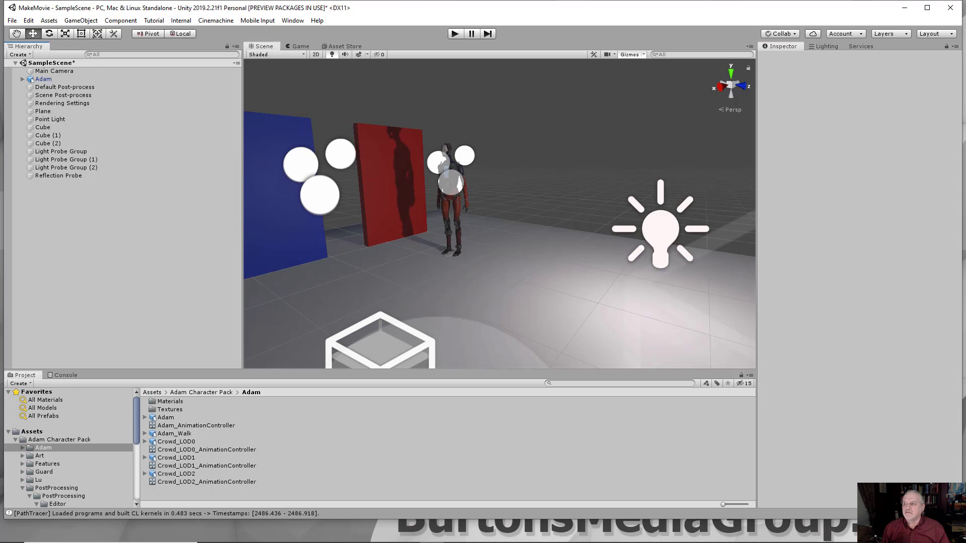
Step: Select the Adam character and open the Timeline window for sequencing its animation
click(458, 228)
alt+drag(567, 316, 446, 326)
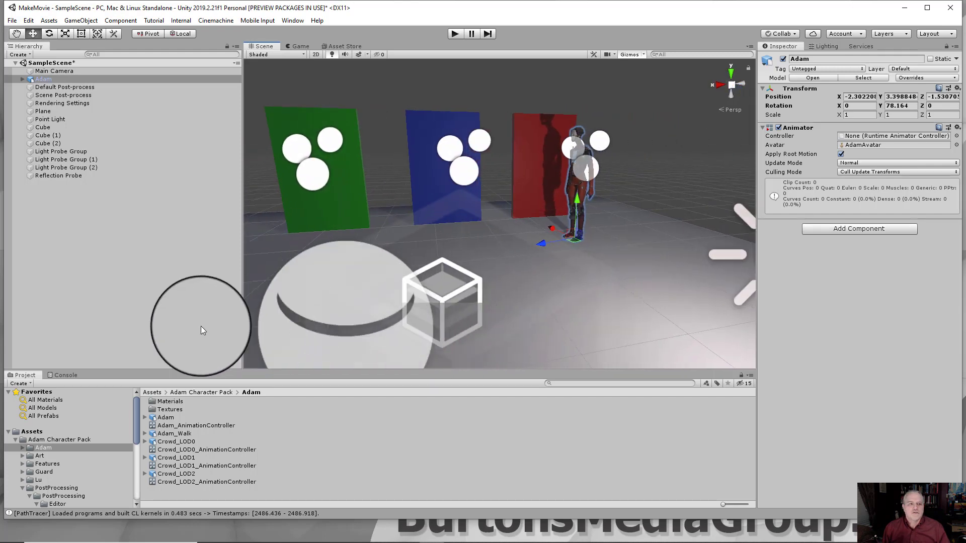
click(60, 375)
click(28, 375)
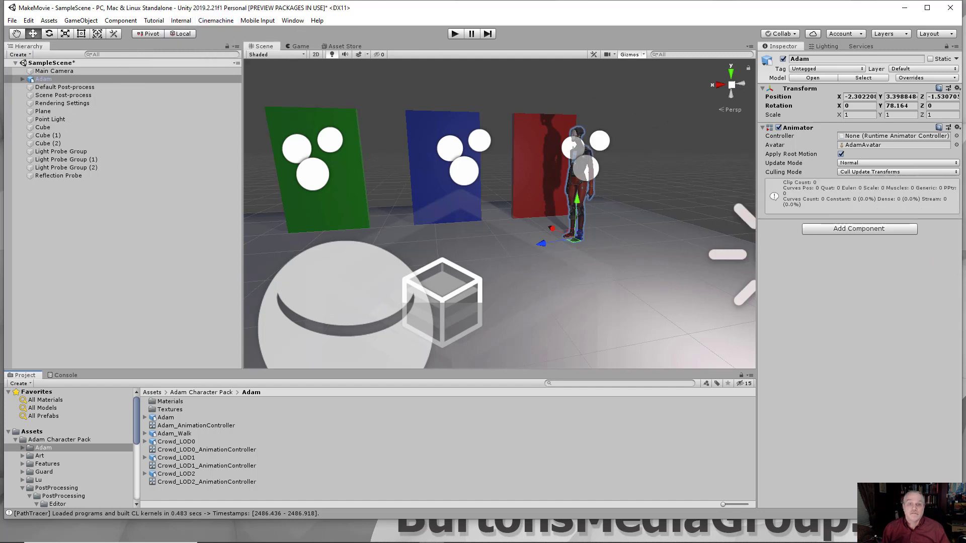
click(293, 21)
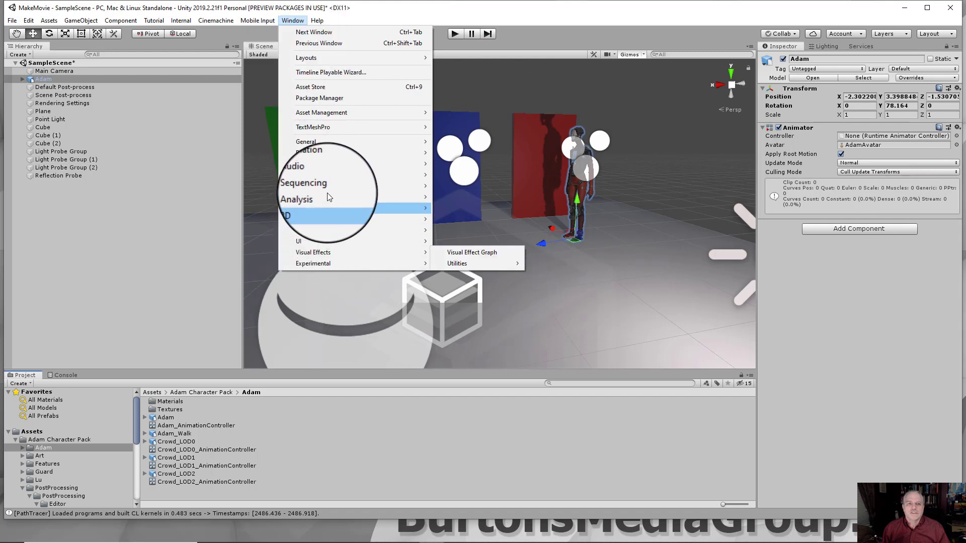
mouse_move(330, 188)
click(448, 188)
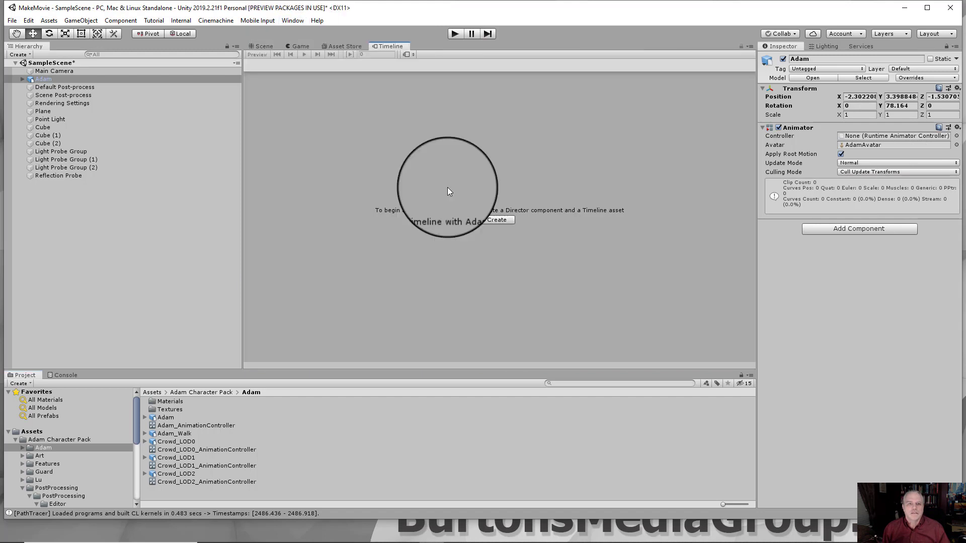
Step: Create a timeline for Adam, saved as AdamTimeline in a new folder named Timeline under Assets
click(498, 222)
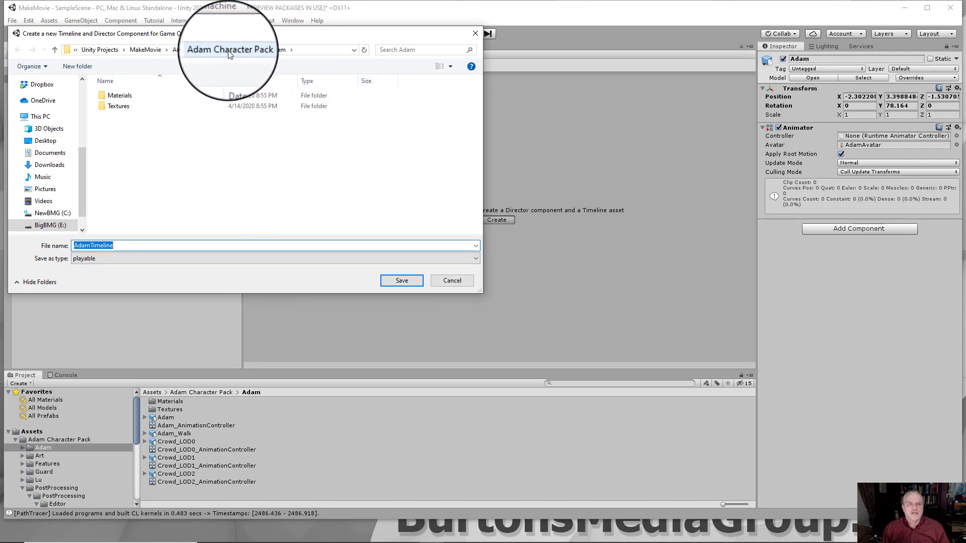
click(182, 49)
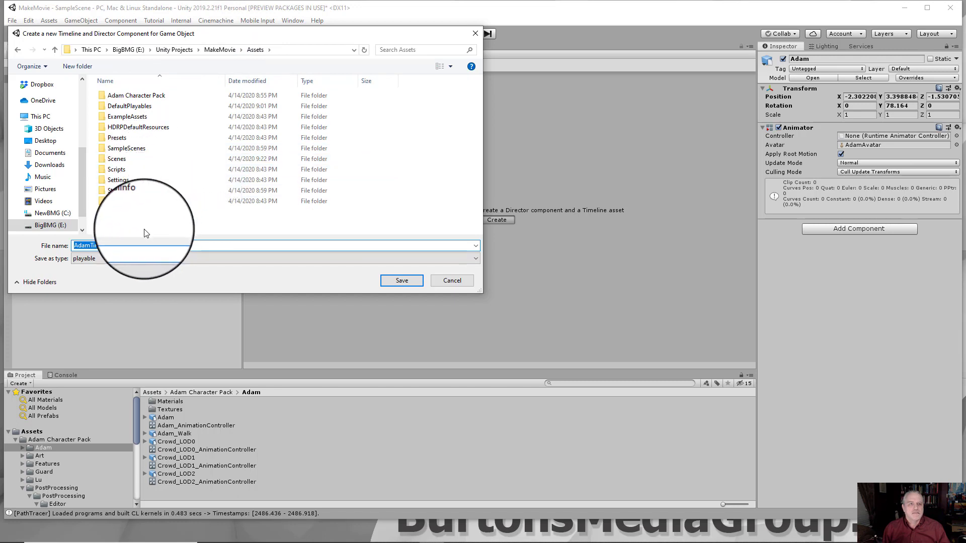
click(76, 66)
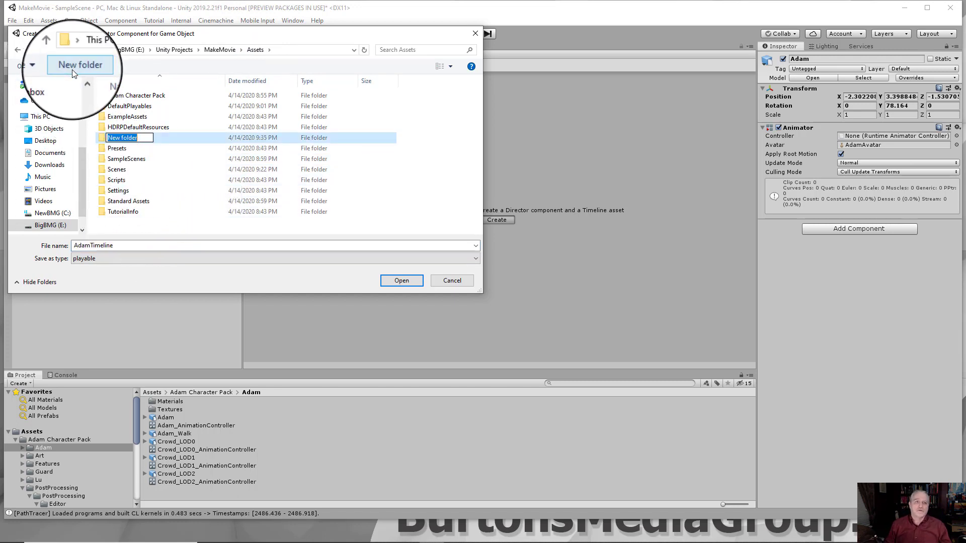
text(Timeline)
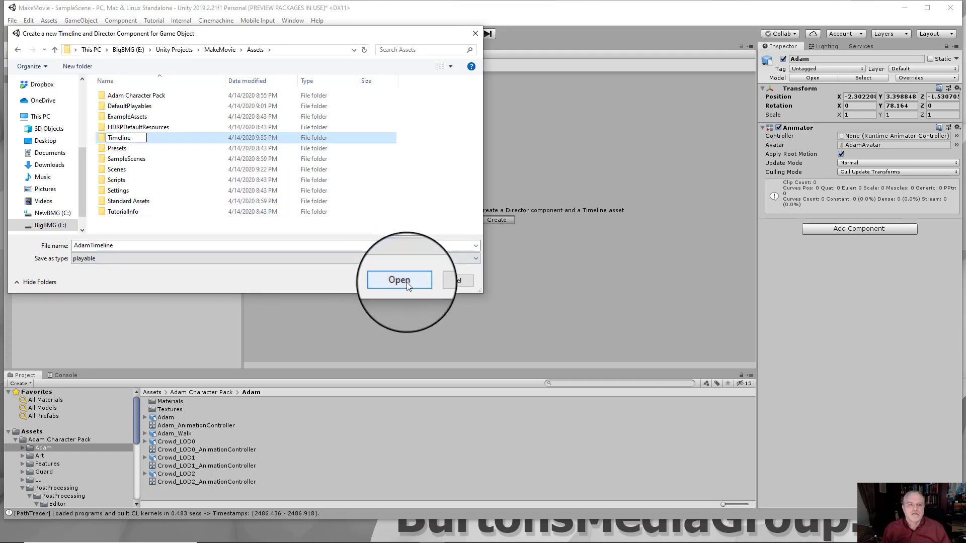
key(Return)
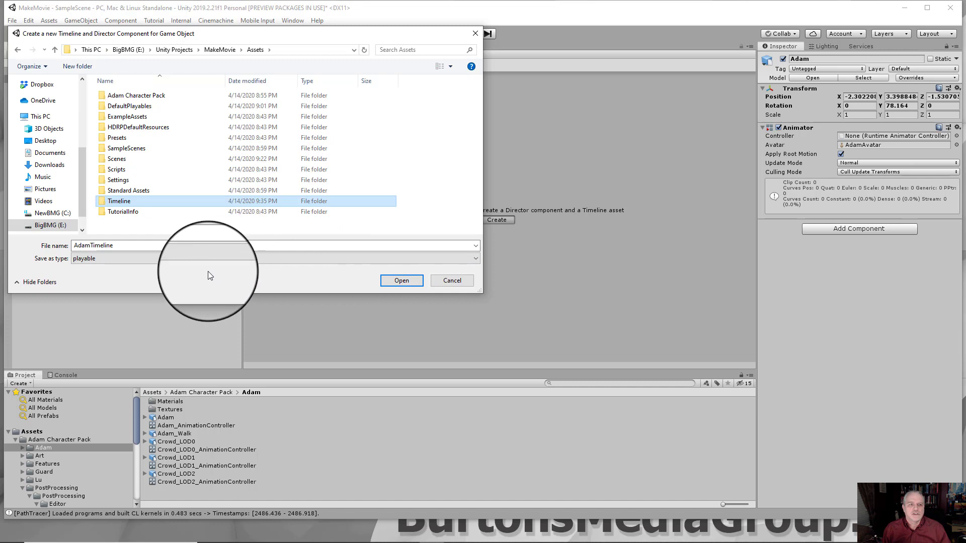
double_click(125, 204)
click(397, 280)
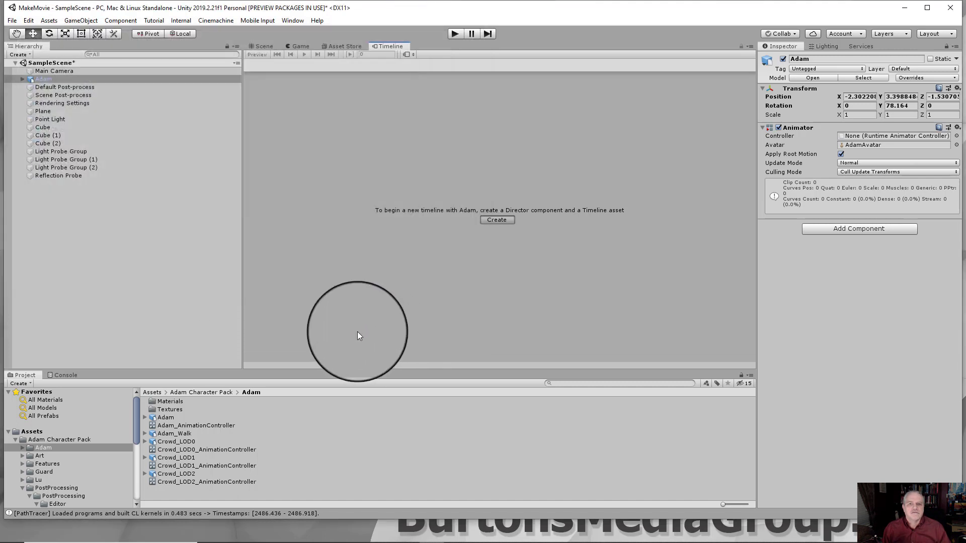
Step: Dock the Timeline beside the Console and set the track offsets of Adam's animation track to Apply Scene Offsets
drag(401, 38, 97, 375)
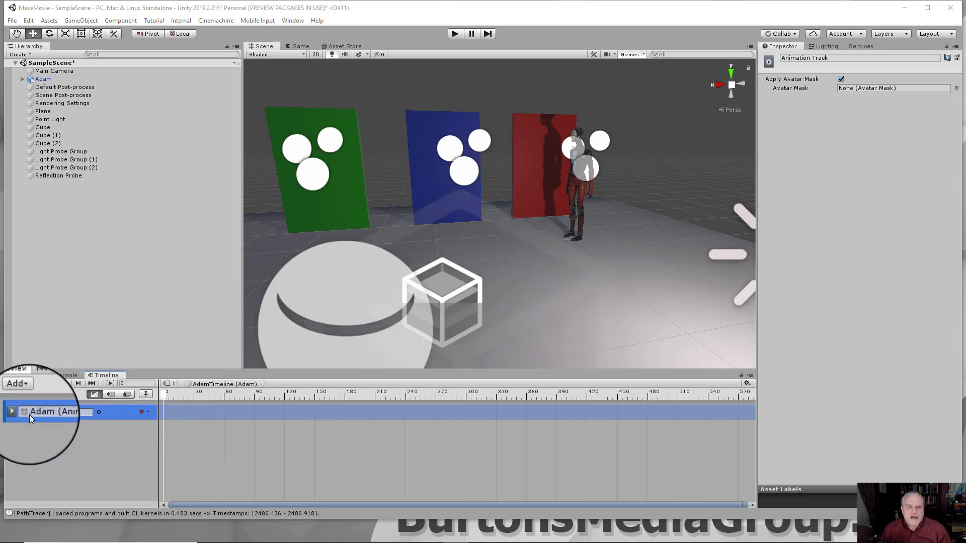
right_click(182, 415)
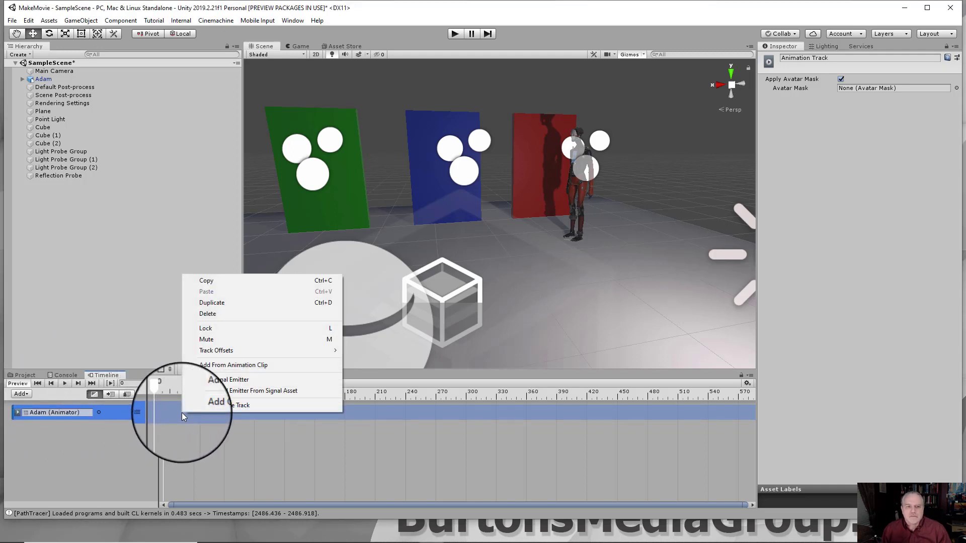
mouse_move(225, 354)
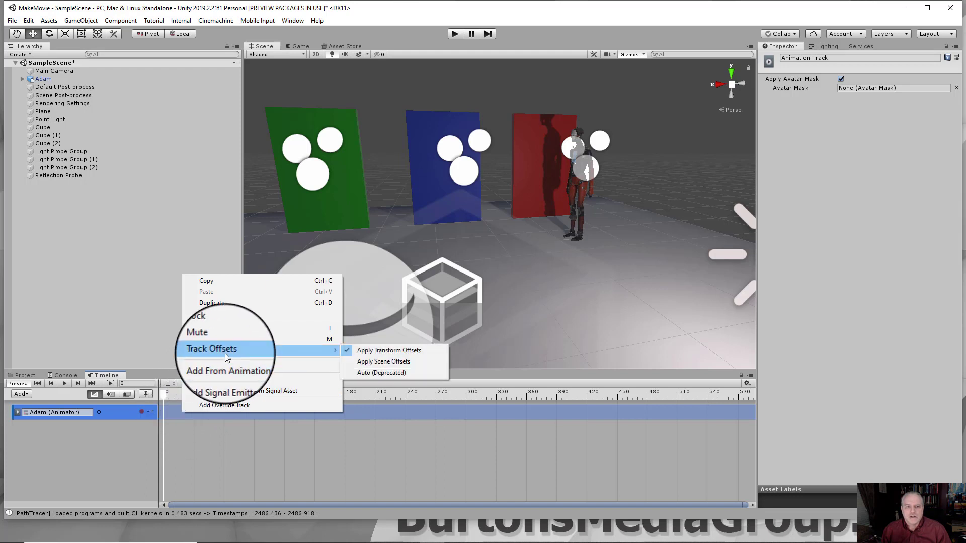
click(379, 364)
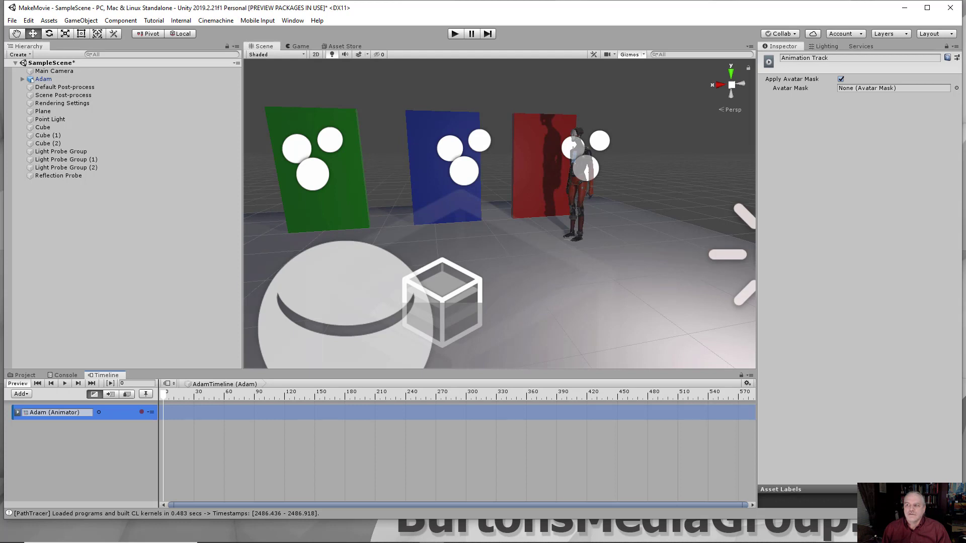
Step: Add the Adam_Walk animation clip to Adam's track and place it so that it starts at frame 0
right_click(210, 415)
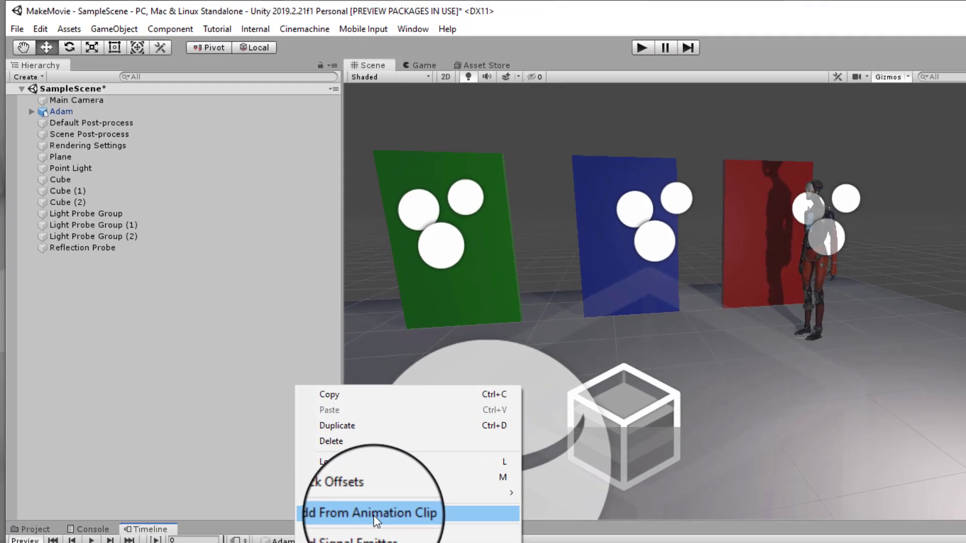
click(265, 364)
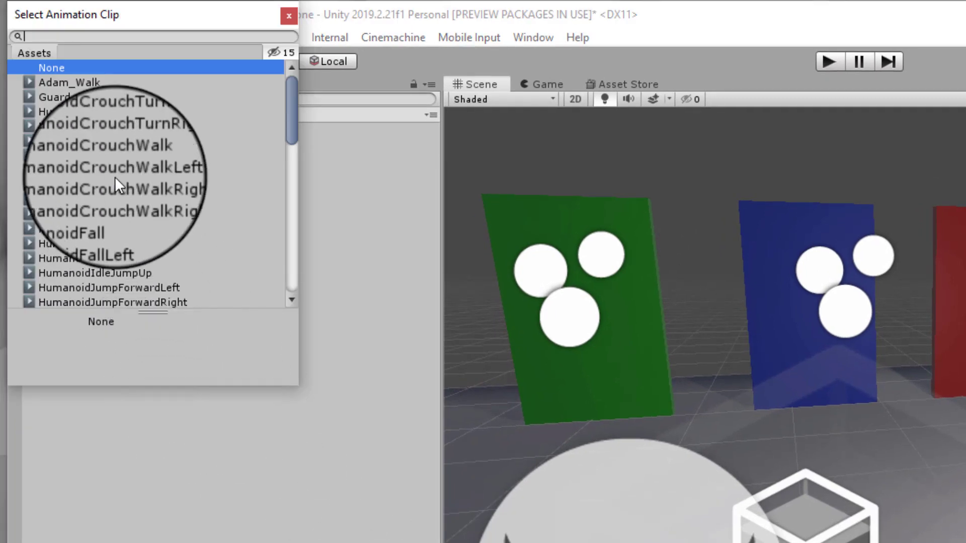
drag(166, 20, 199, 22)
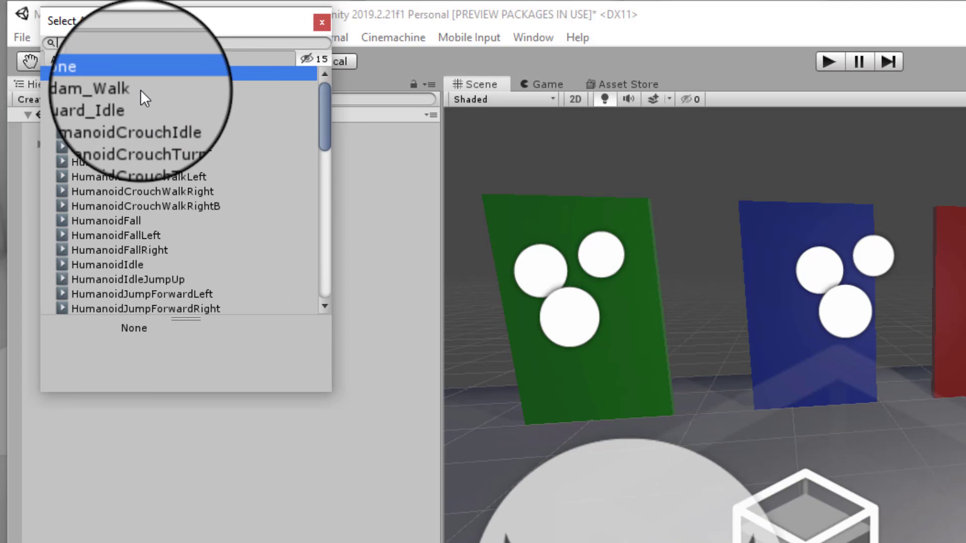
scroll(122, 133, down, 5)
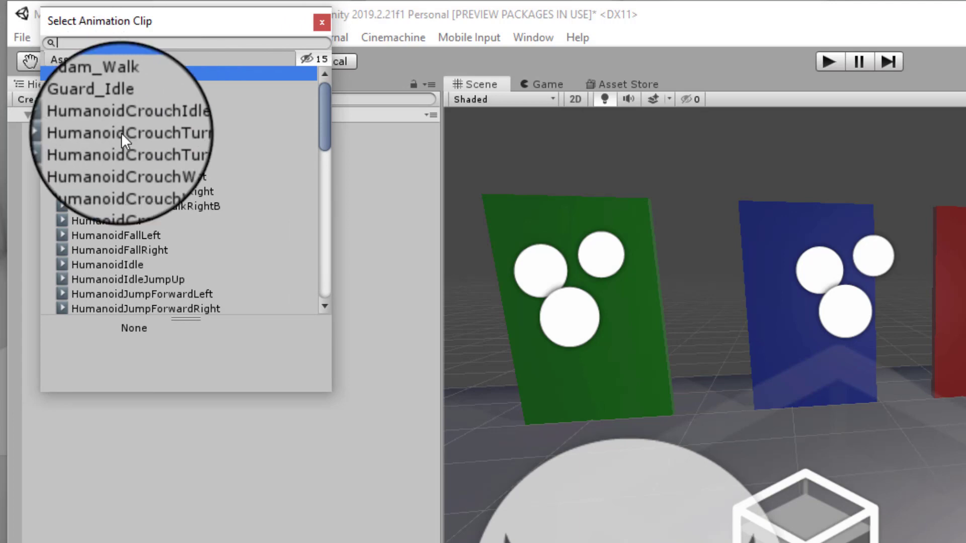
scroll(122, 134, down, 9)
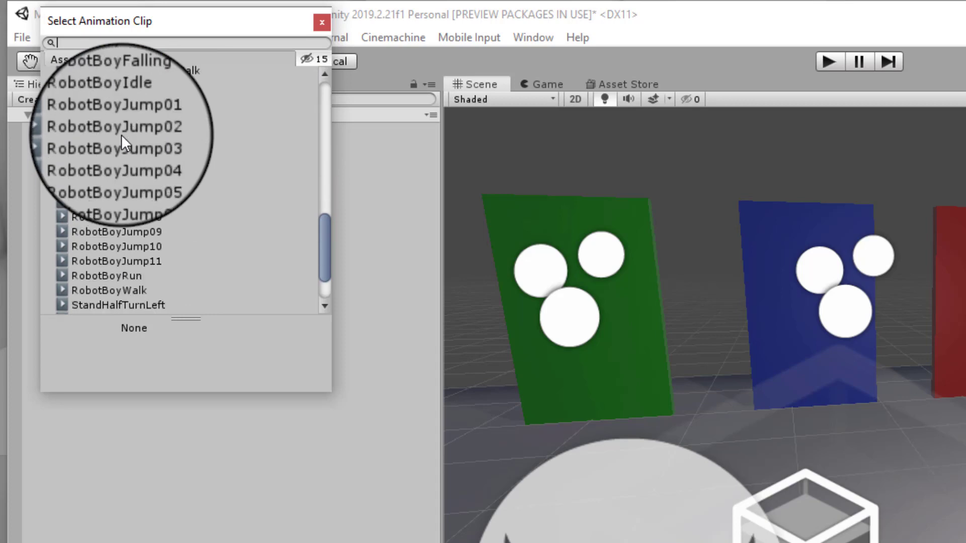
scroll(122, 134, up, 6)
scroll(122, 135, up, 8)
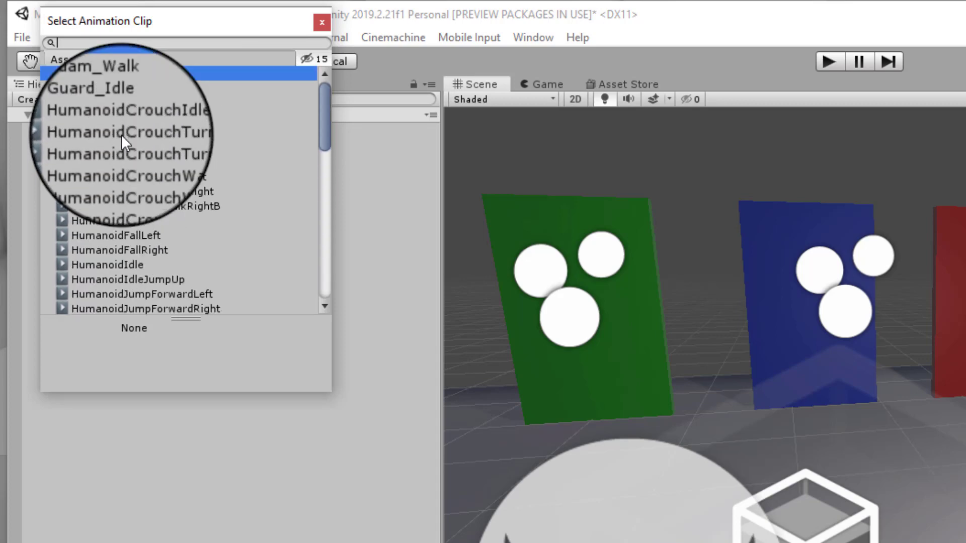
click(131, 97)
click(132, 87)
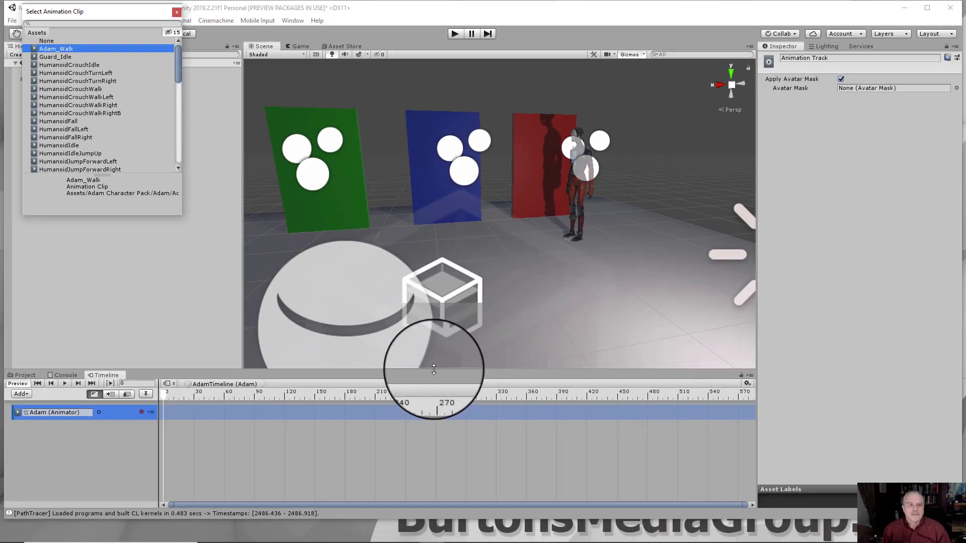
double_click(55, 49)
drag(242, 412, 261, 419)
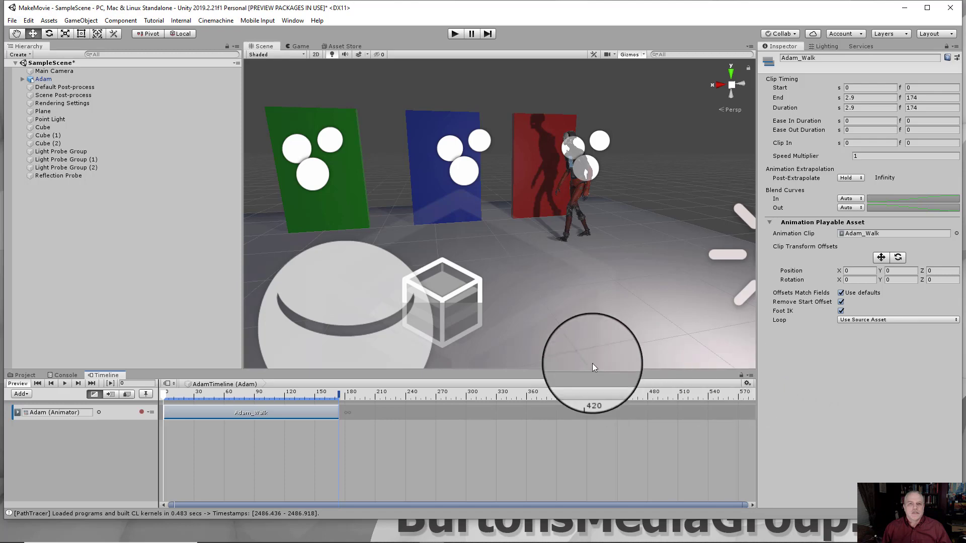
Step: Play-test the walk and move the Main Camera to about X 0.73, Y 1.74, Z 3.2 so it frames all three slabs
click(455, 34)
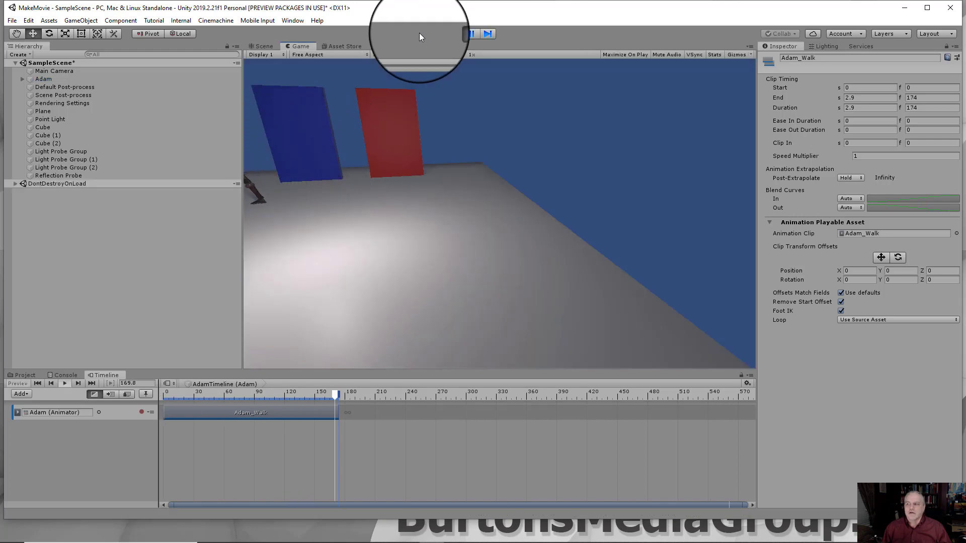
click(454, 33)
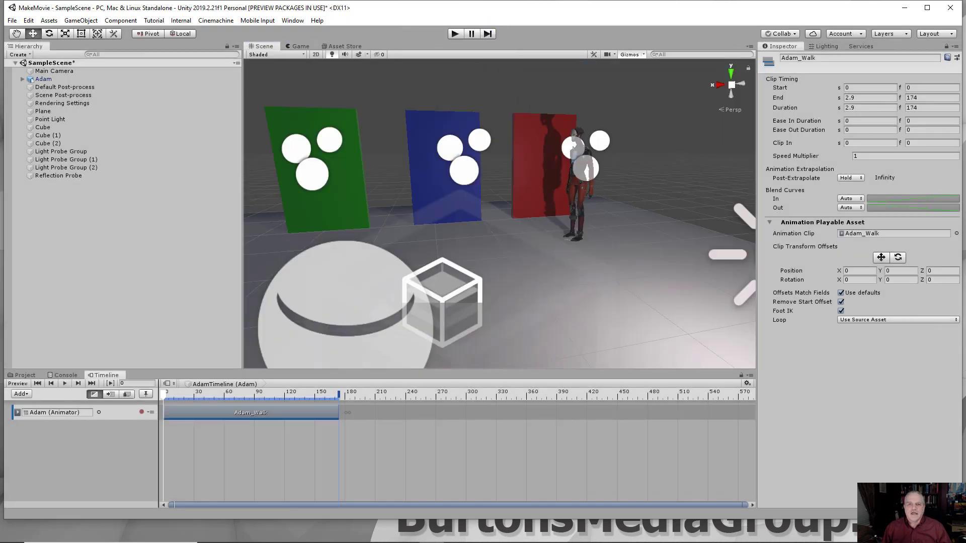
click(53, 71)
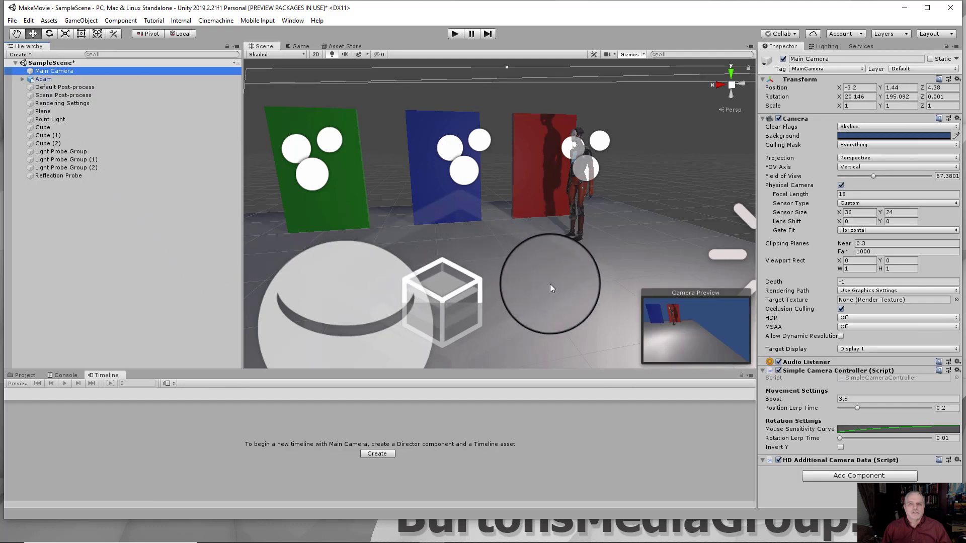
scroll(550, 284, down, 3)
drag(645, 222, 527, 234)
drag(485, 180, 484, 171)
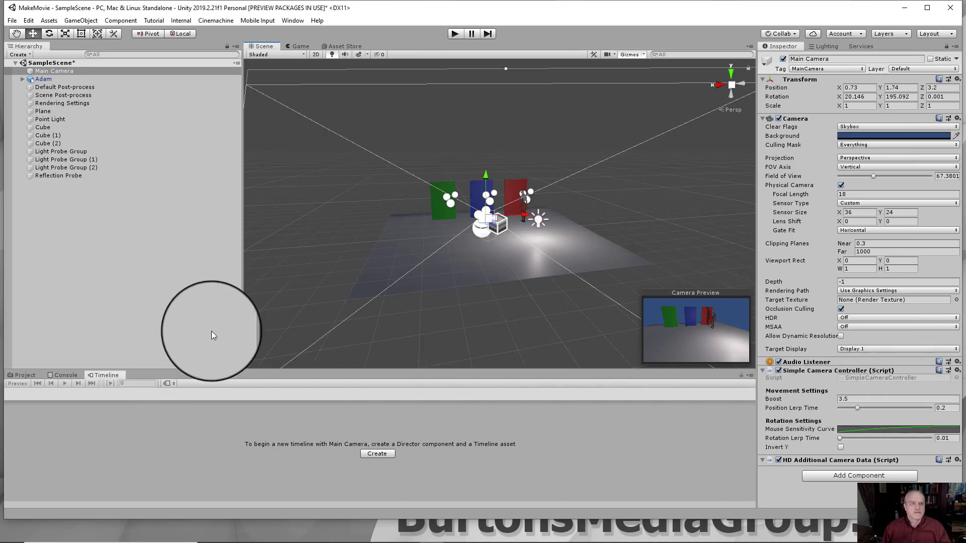
Step: Extend Adam's Adam_Walk clip to end at frame 300 and play the scene to preview the longer walk
click(44, 81)
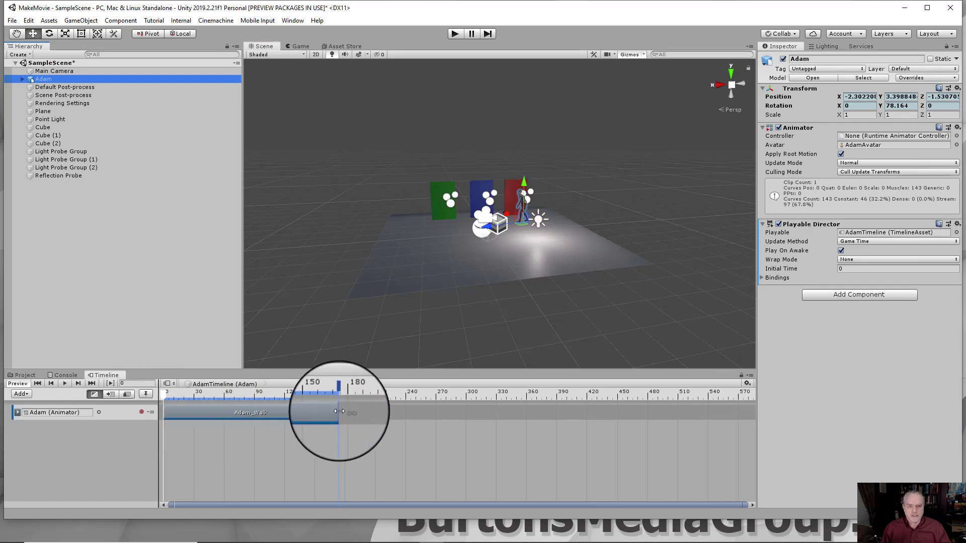
drag(336, 411, 464, 411)
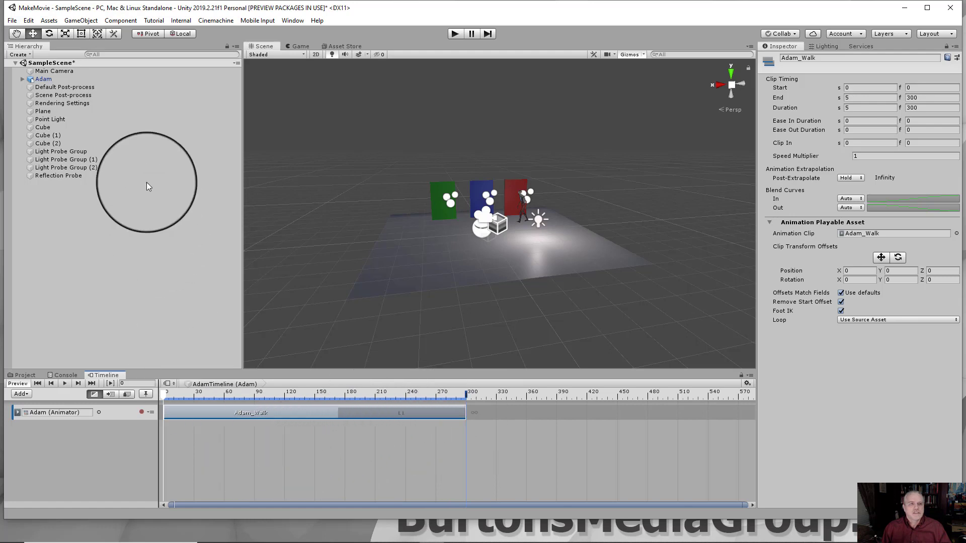
click(454, 34)
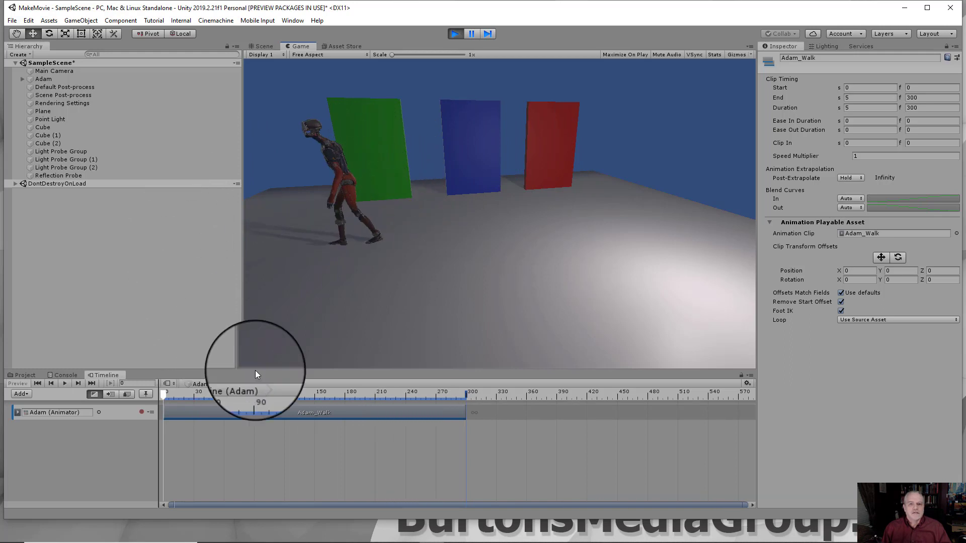
Step: Add the HumanoidWalkLeft clip after Adam_Walk, move its start to frame 279 for a 20-frame blend, and replay the scene
right_click(513, 411)
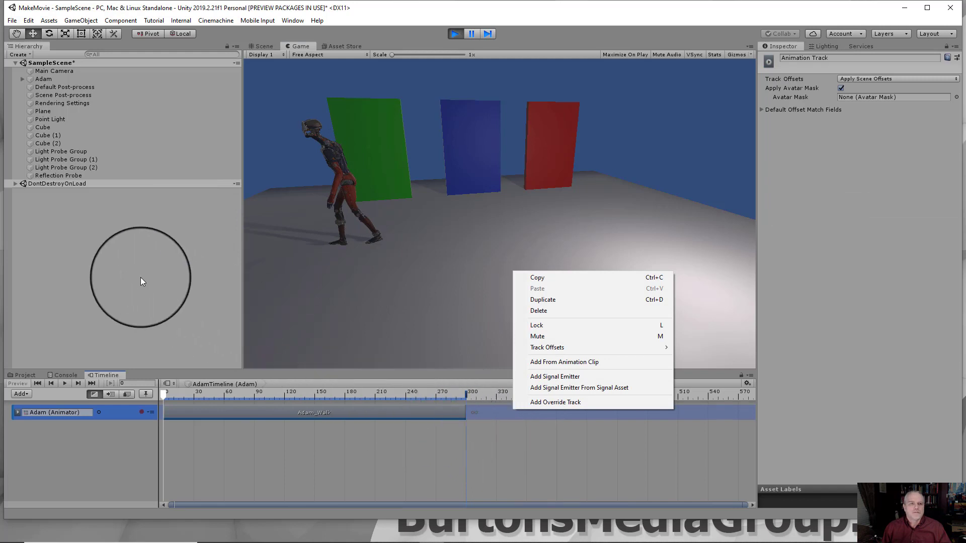
click(559, 363)
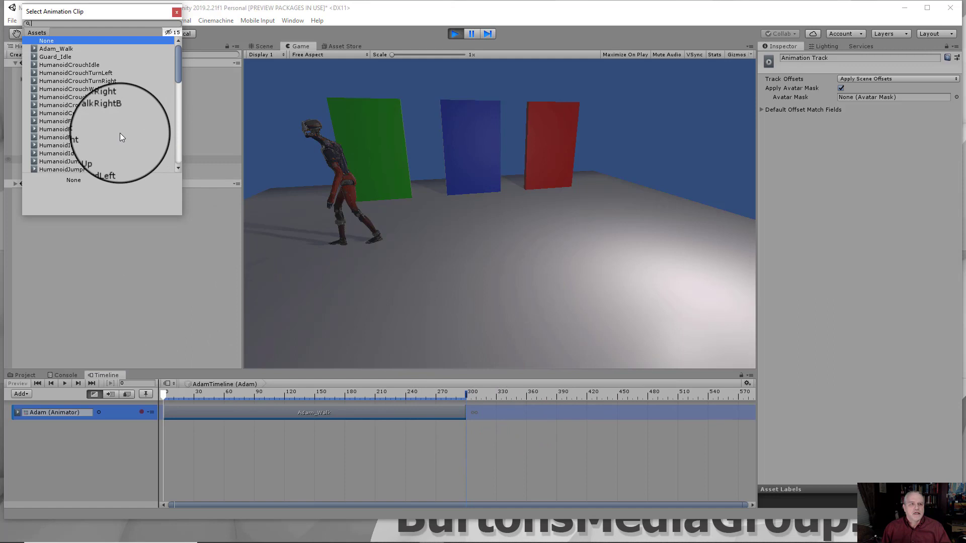
scroll(103, 126, down, 3)
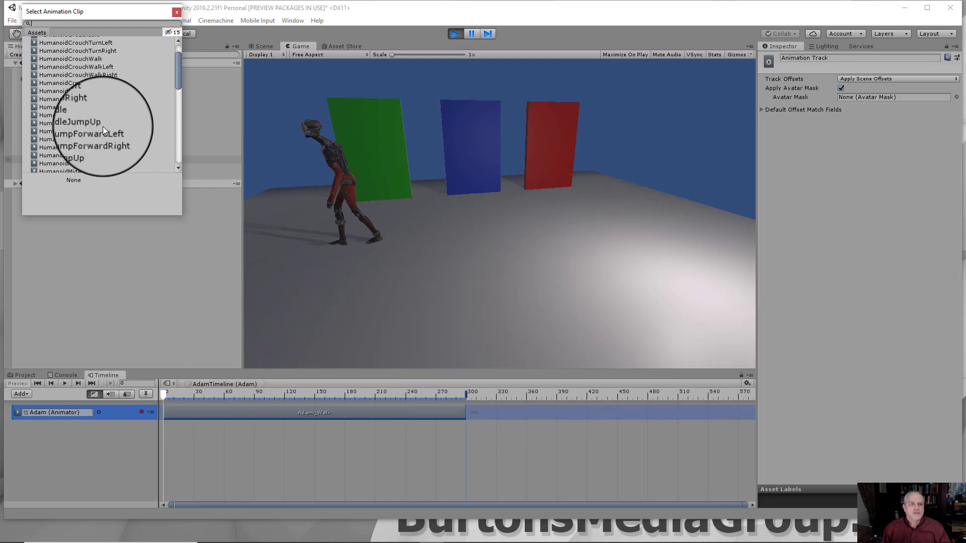
scroll(102, 125, down, 5)
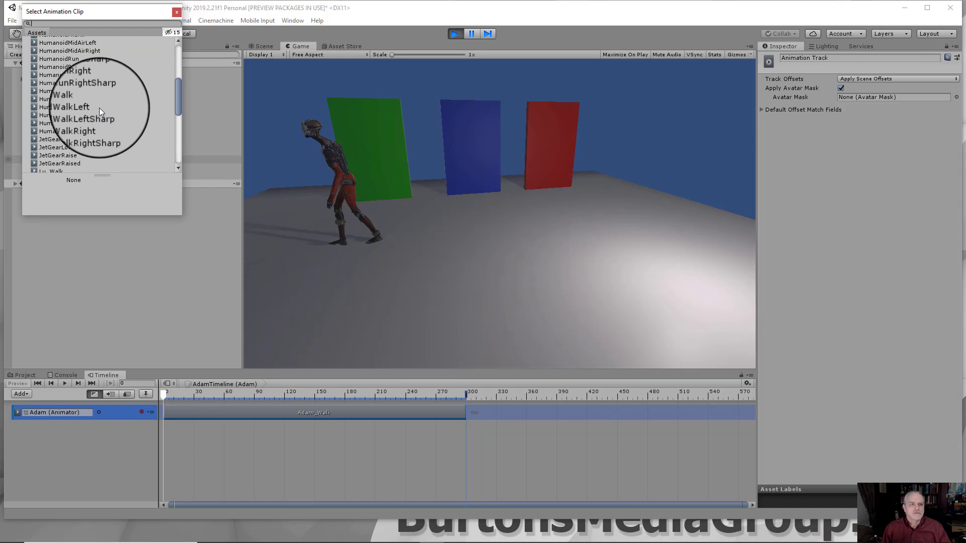
click(99, 107)
double_click(73, 107)
drag(549, 411, 505, 415)
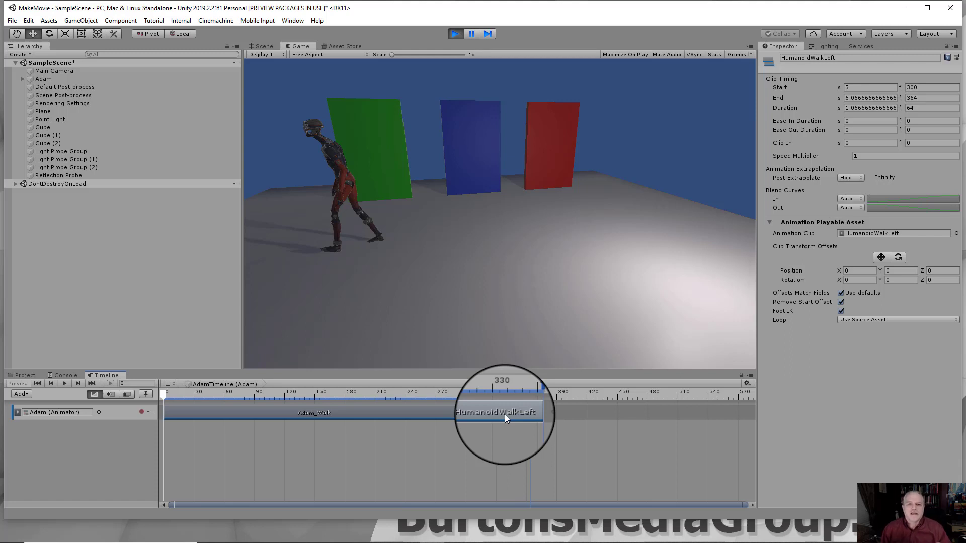
mouse_move(501, 415)
mouse_down()
mouse_move(469, 412)
mouse_move(483, 414)
mouse_up()
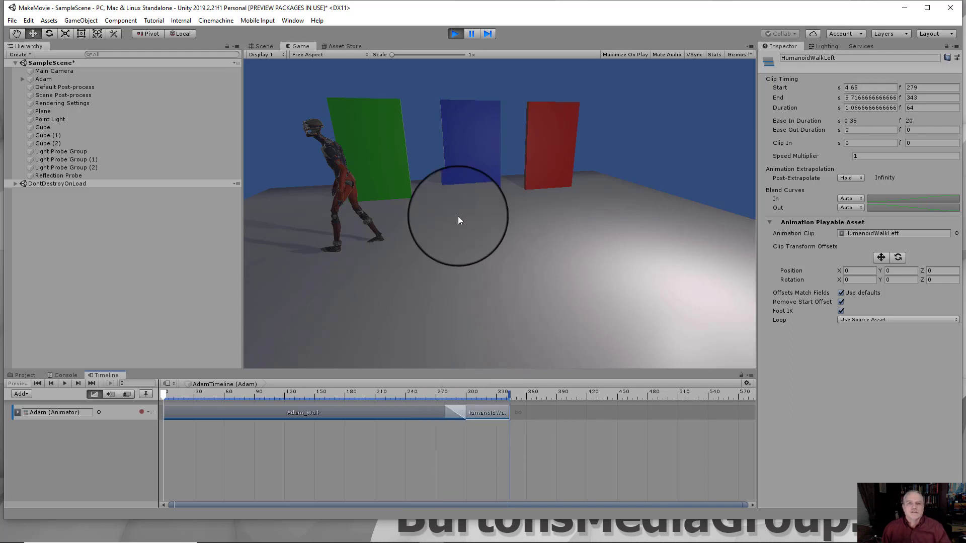
click(454, 33)
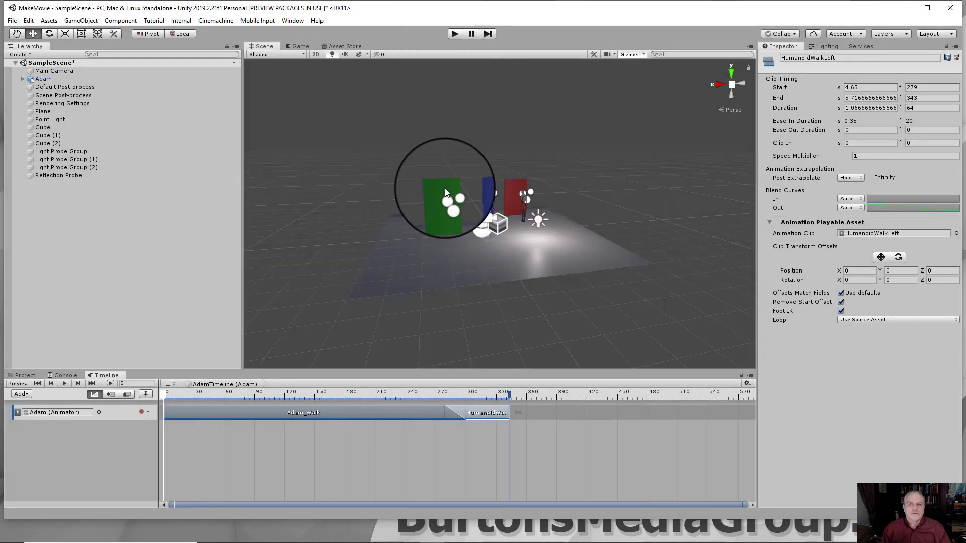
click(455, 33)
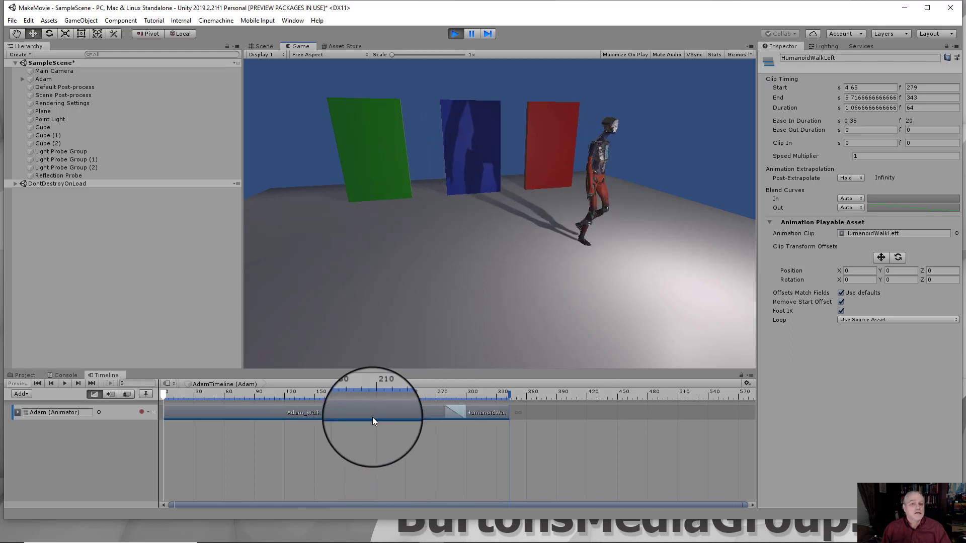
Step: Try to match the HumanoidWalkLeft clip's offsets to the previous clip while the scene is playing
right_click(485, 410)
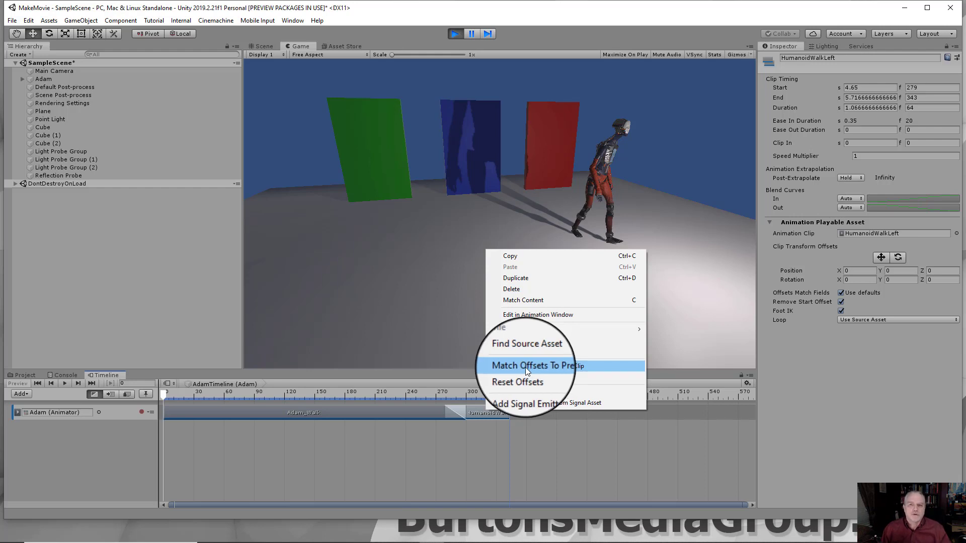
click(485, 415)
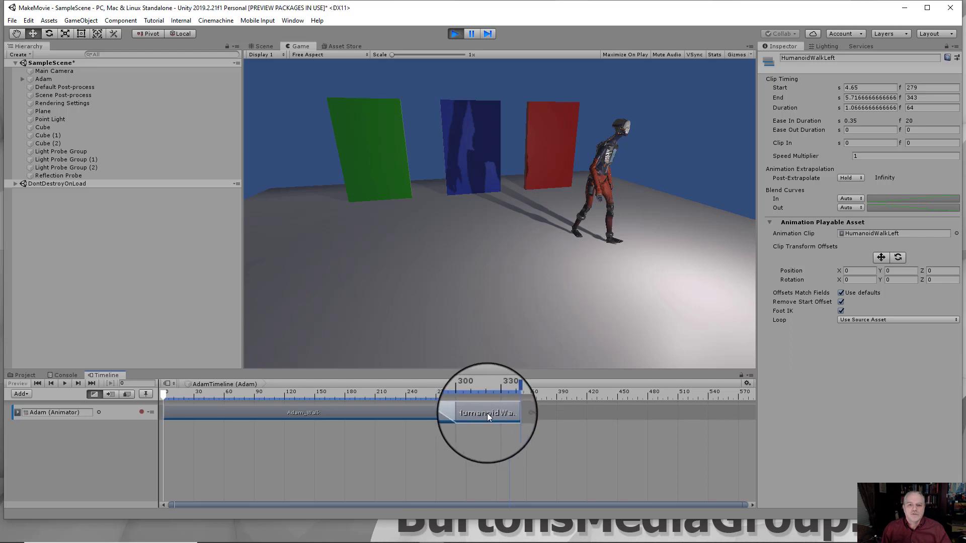
right_click(487, 414)
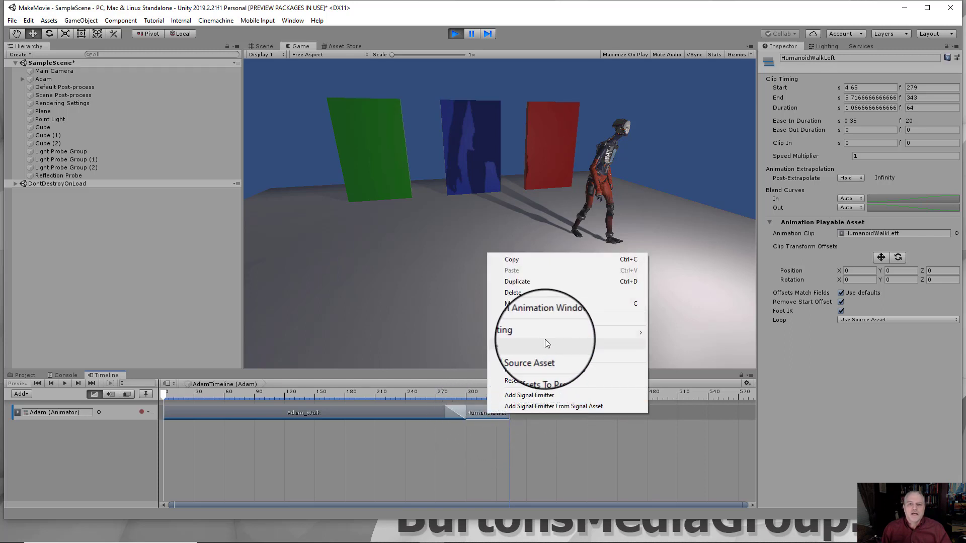
click(547, 369)
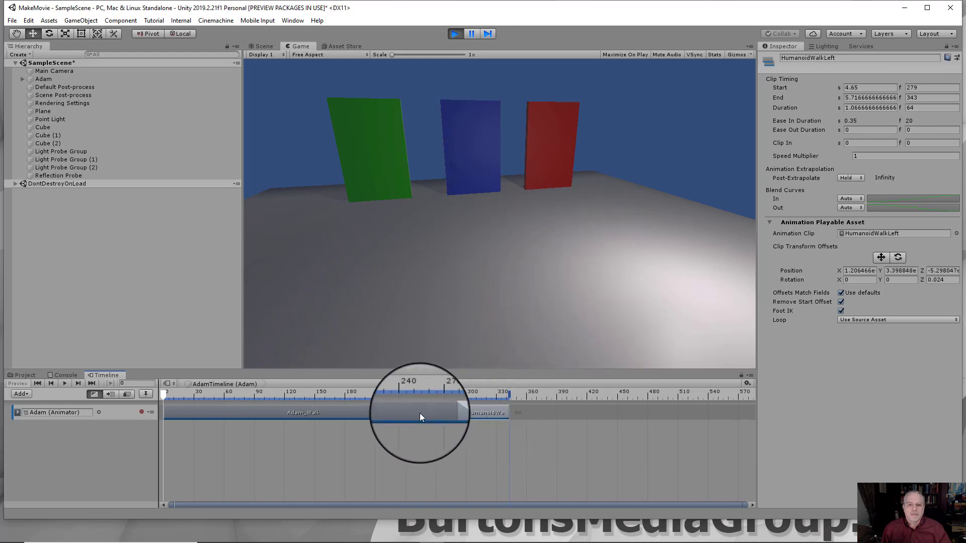
Step: Exit Play mode and match the HumanoidWalkLeft clip's offsets to the previous clip
drag(505, 394, 401, 397)
click(454, 34)
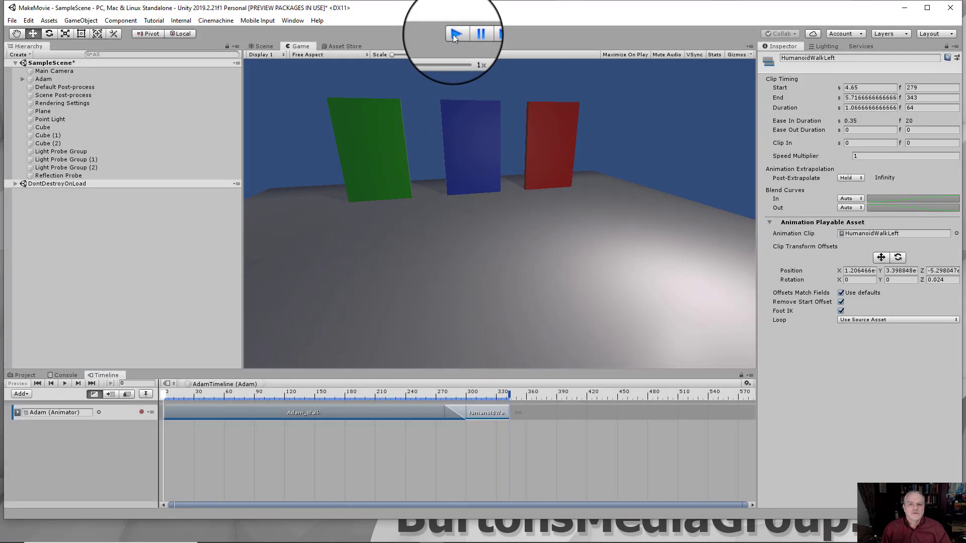
right_click(491, 413)
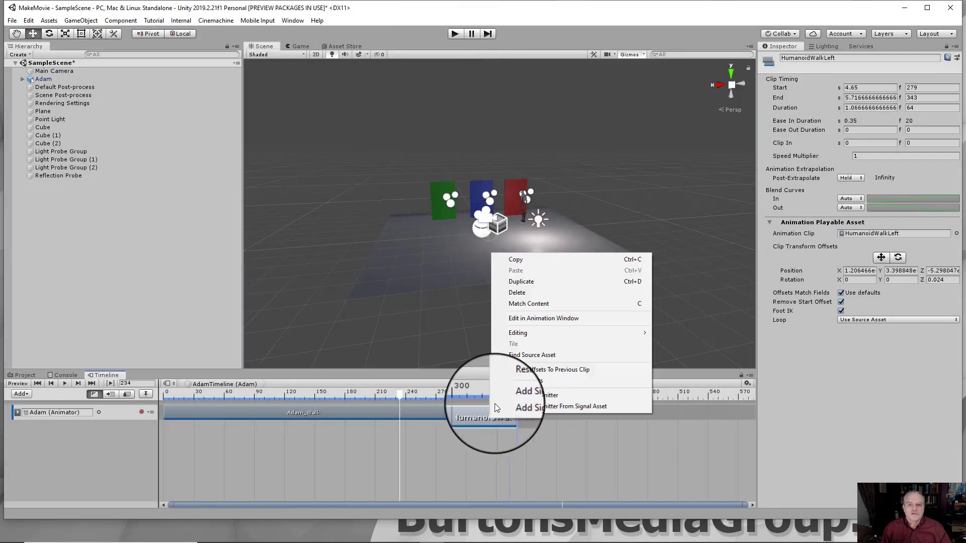
click(536, 370)
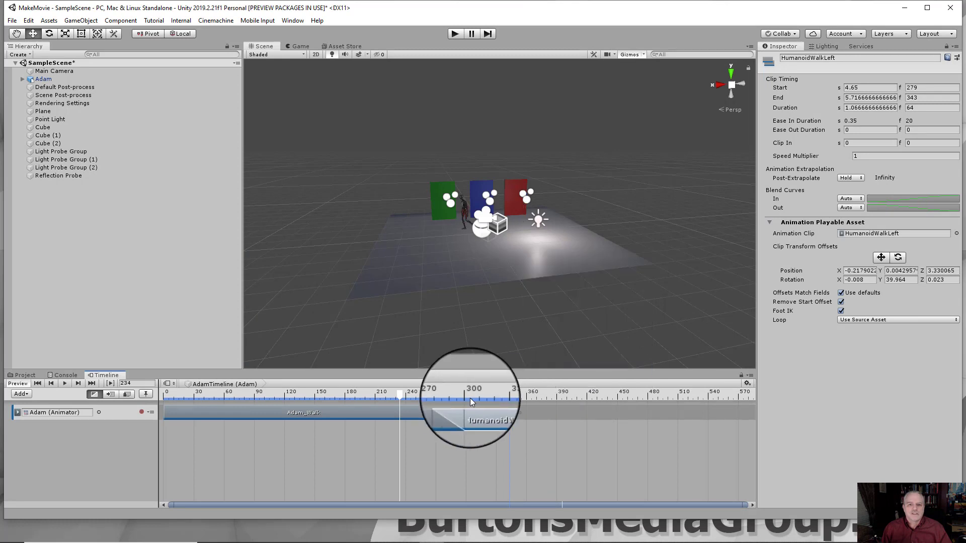
right_click(484, 409)
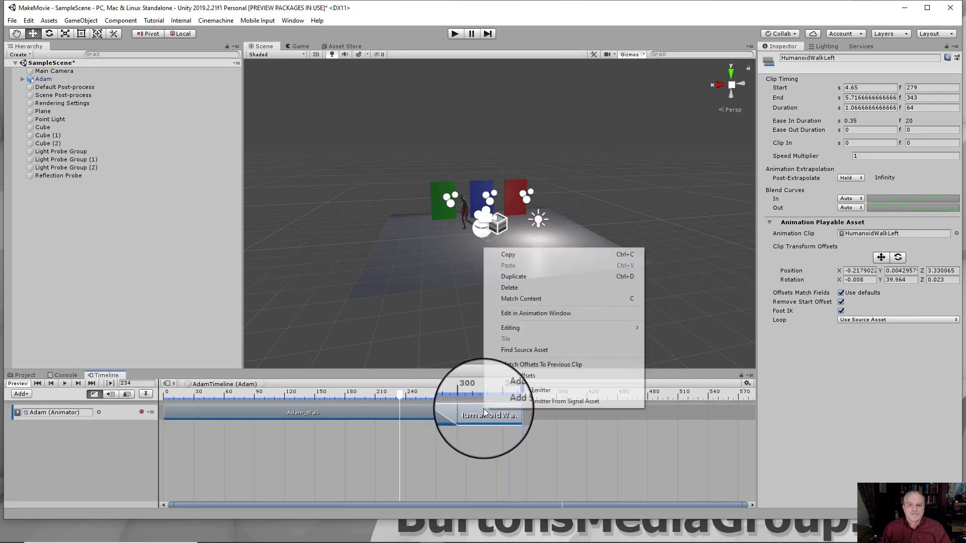
click(539, 365)
Step: Scrub through the HumanoidWalkLeft clip to check Adam's path in the scene, and extend the clip's end to frame 388
drag(402, 394, 498, 397)
scroll(438, 282, up, 2)
scroll(423, 290, up, 1)
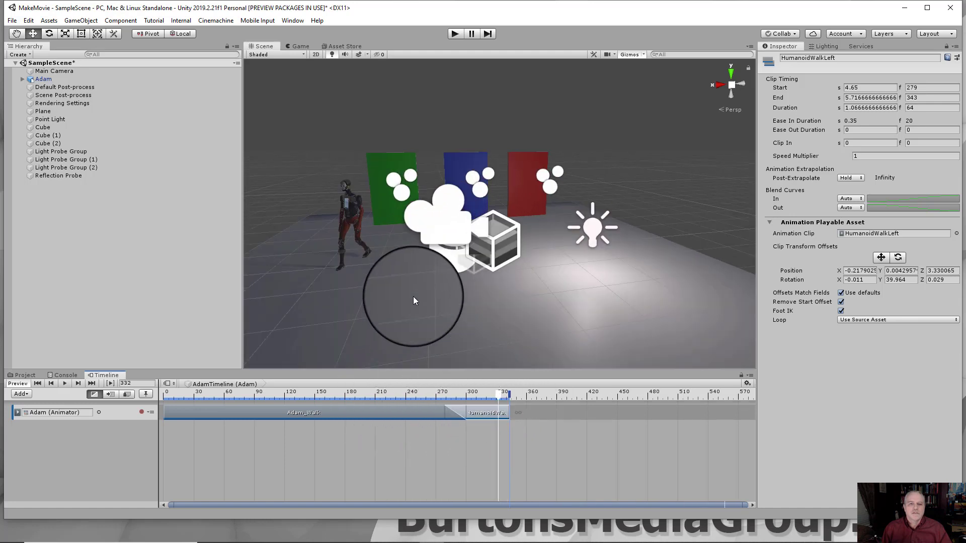
scroll(367, 323, up, 3)
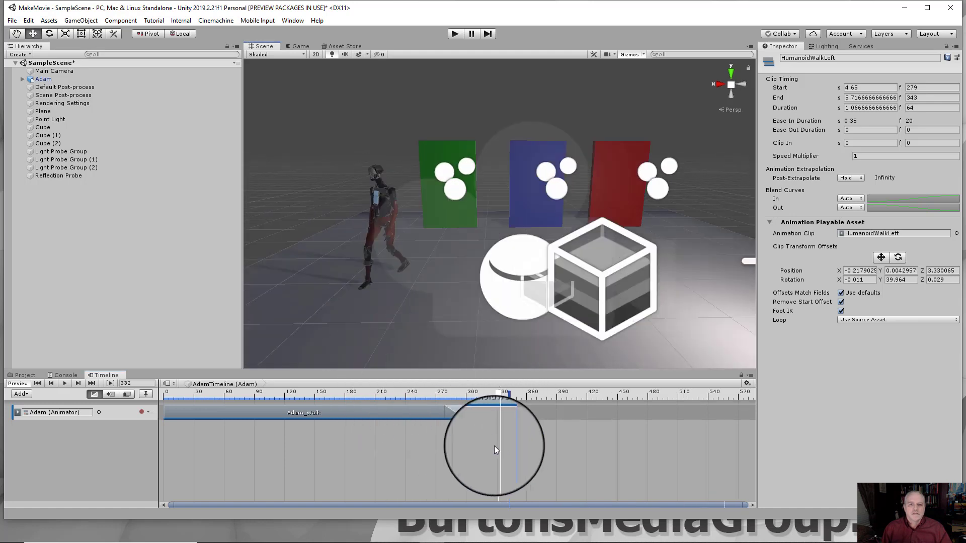
drag(498, 395, 478, 401)
click(512, 409)
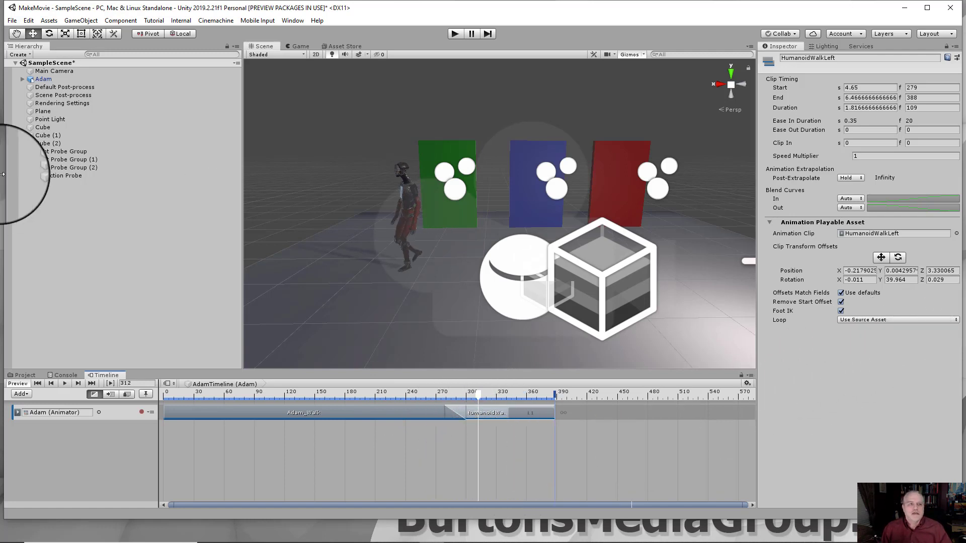
right_click(590, 411)
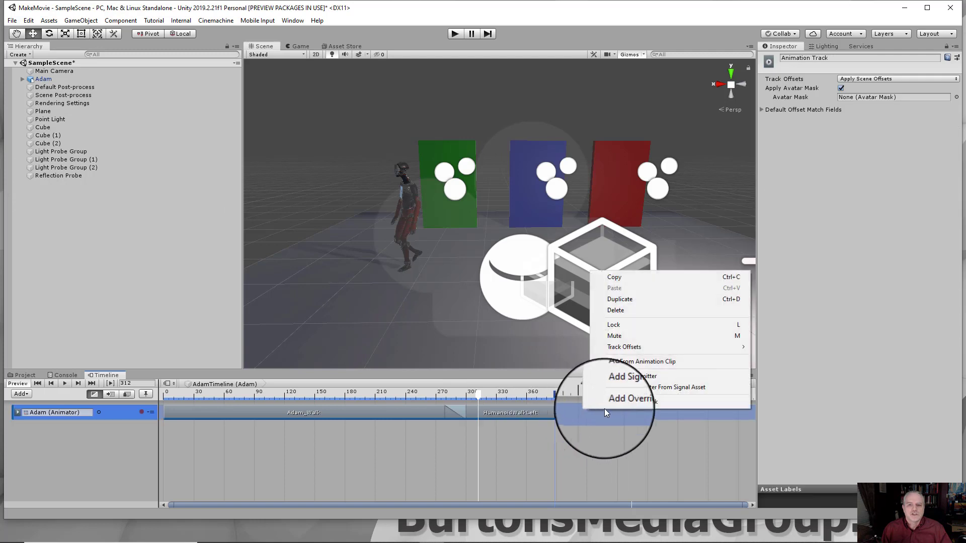
click(621, 362)
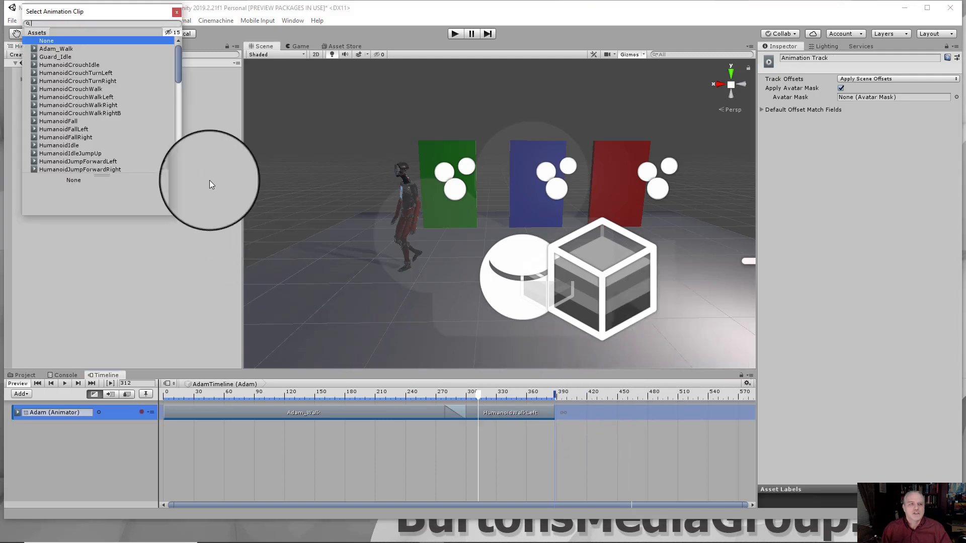
scroll(71, 129, down, 5)
scroll(71, 128, down, 10)
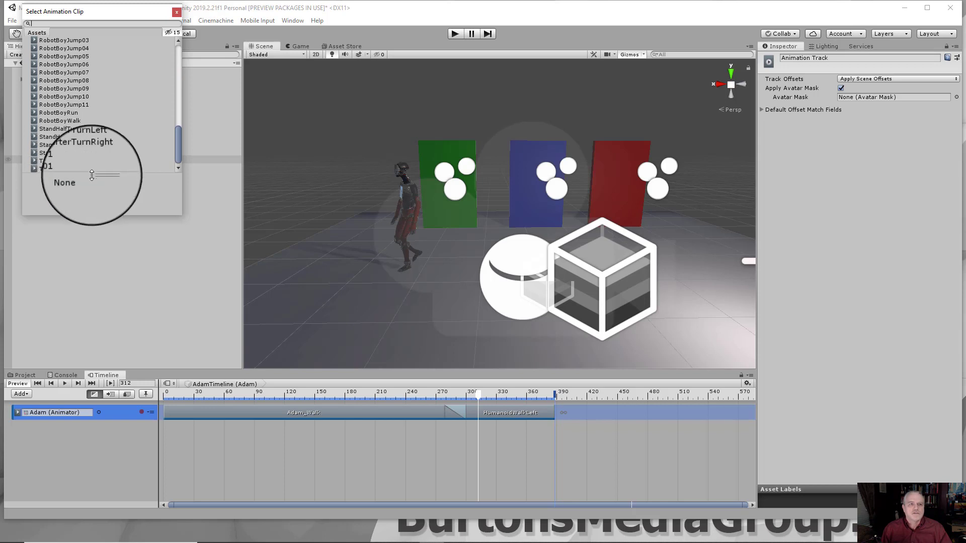
click(177, 11)
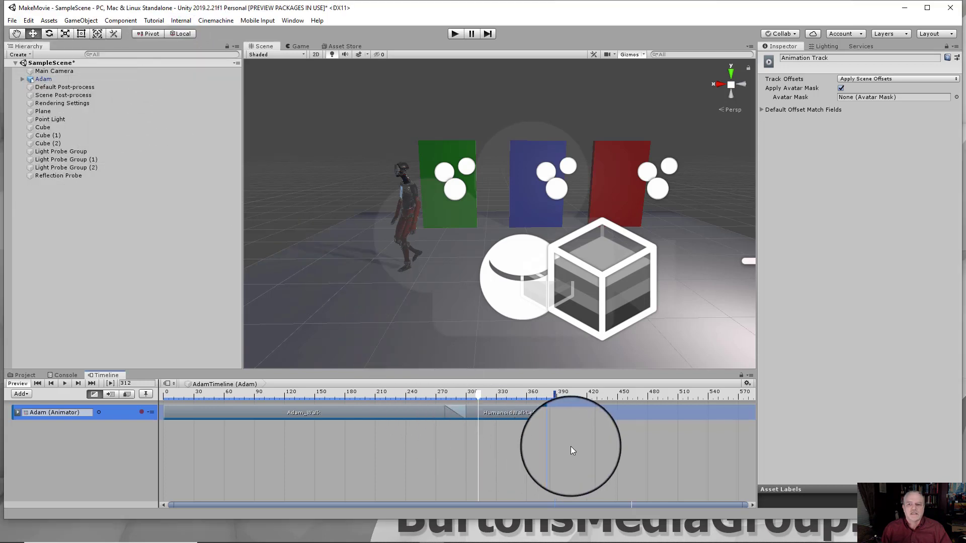
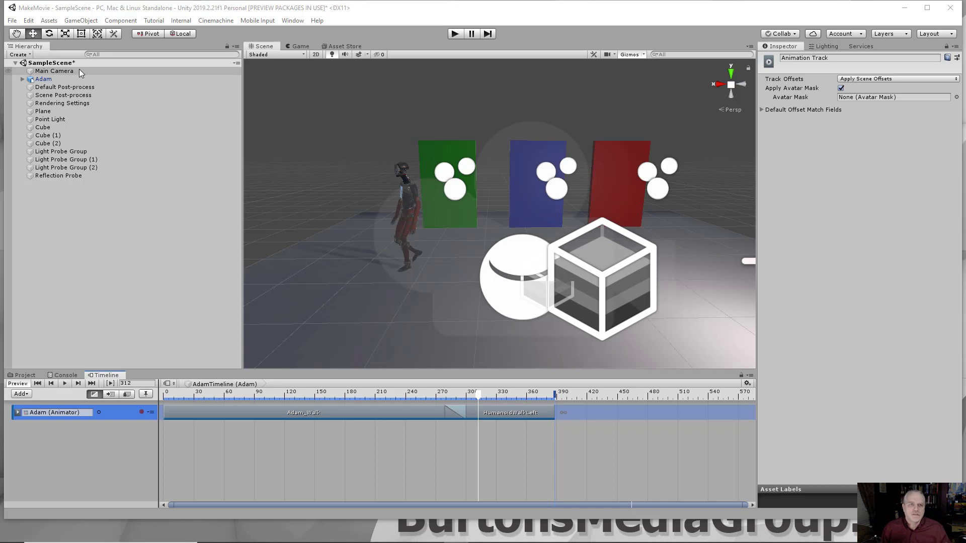
Step: Add a Cinemachine track to Adam's timeline below the animation track
click(220, 22)
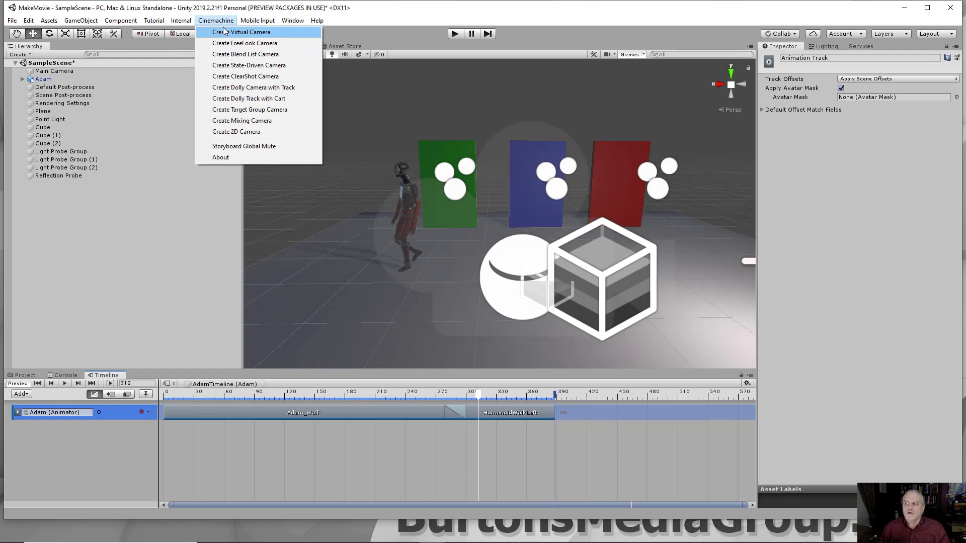
click(224, 32)
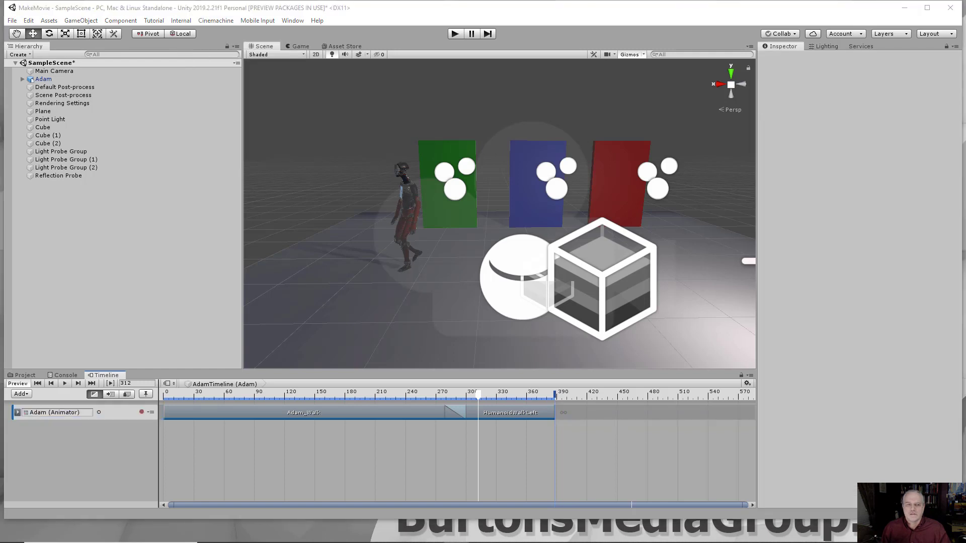
right_click(85, 454)
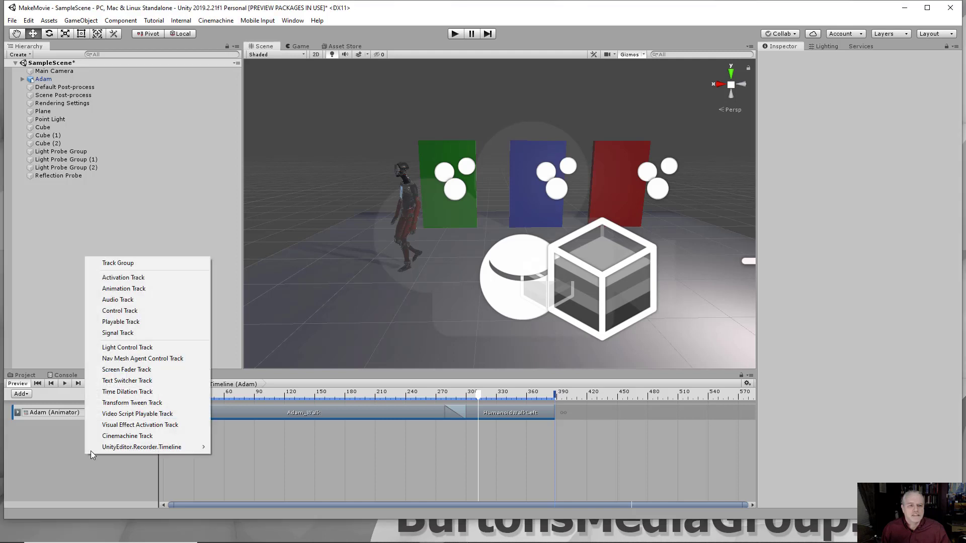
click(120, 438)
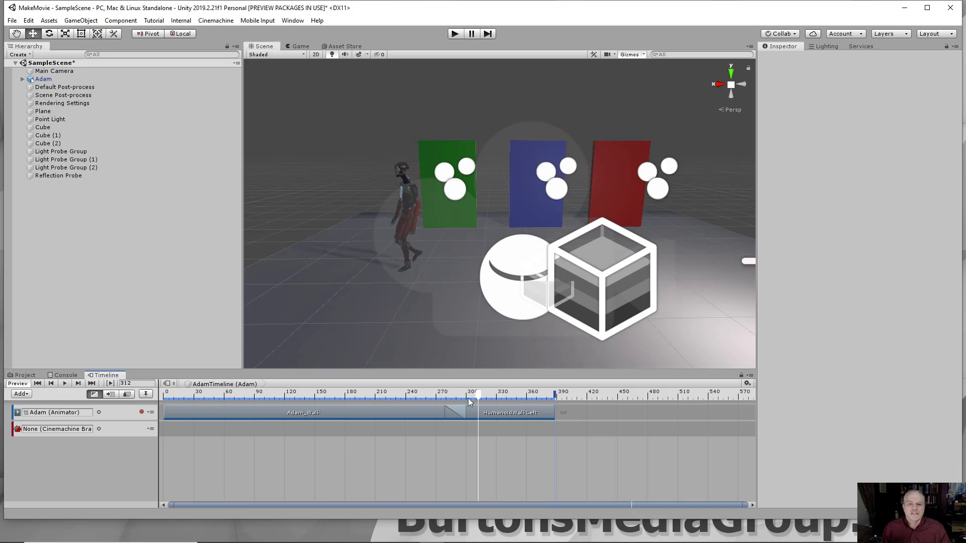
Step: Return the playhead to the start and add a Cinemachine shot to the Cinemachine track, running from frame 0 to frame 388
drag(481, 393, 164, 409)
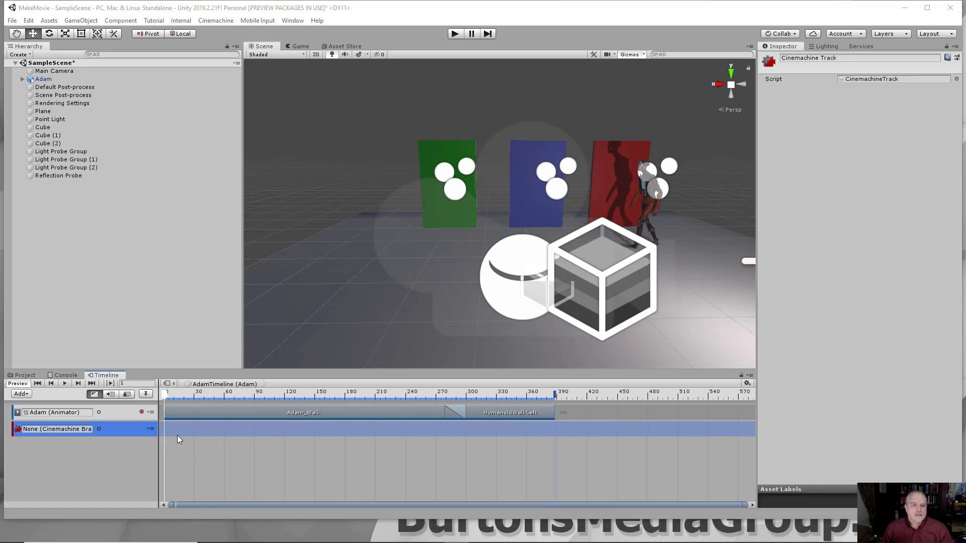
right_click(182, 431)
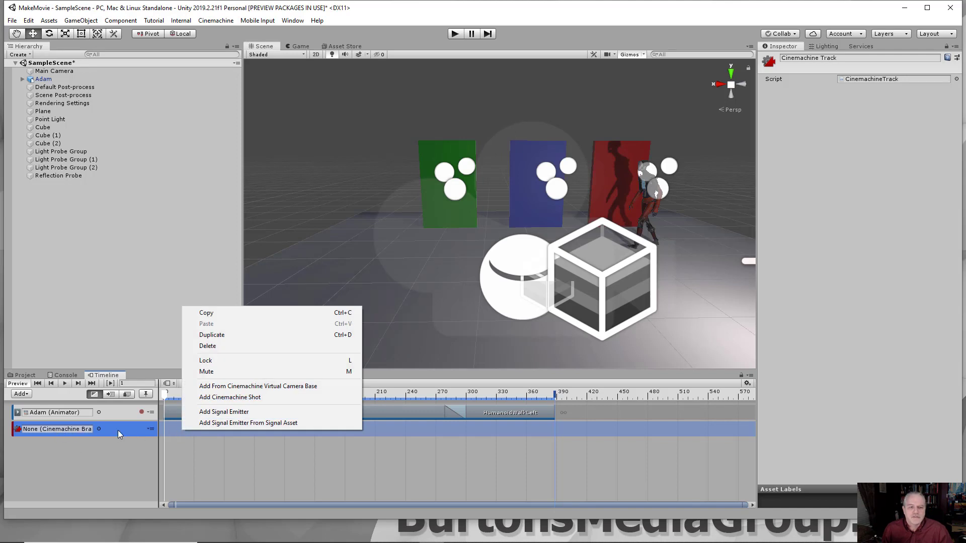
click(237, 397)
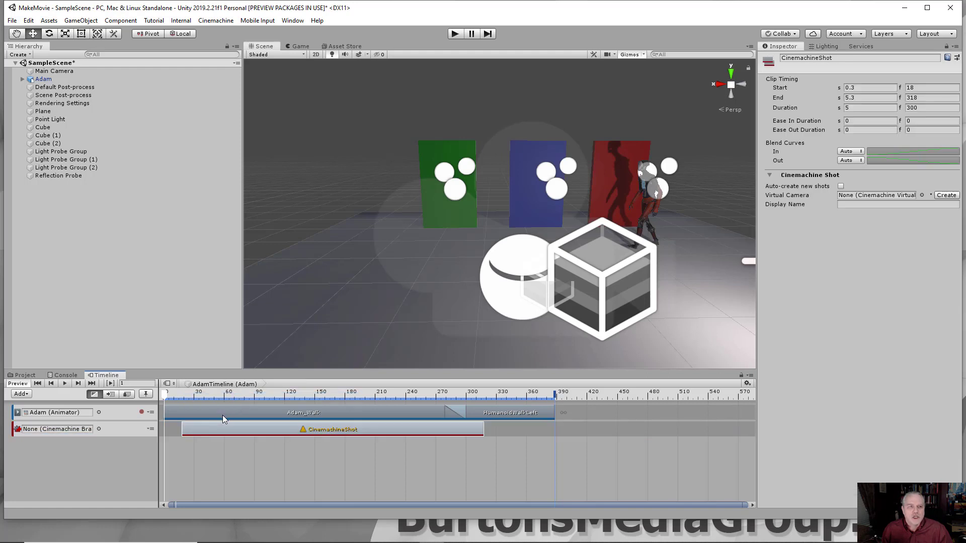
drag(271, 431, 249, 435)
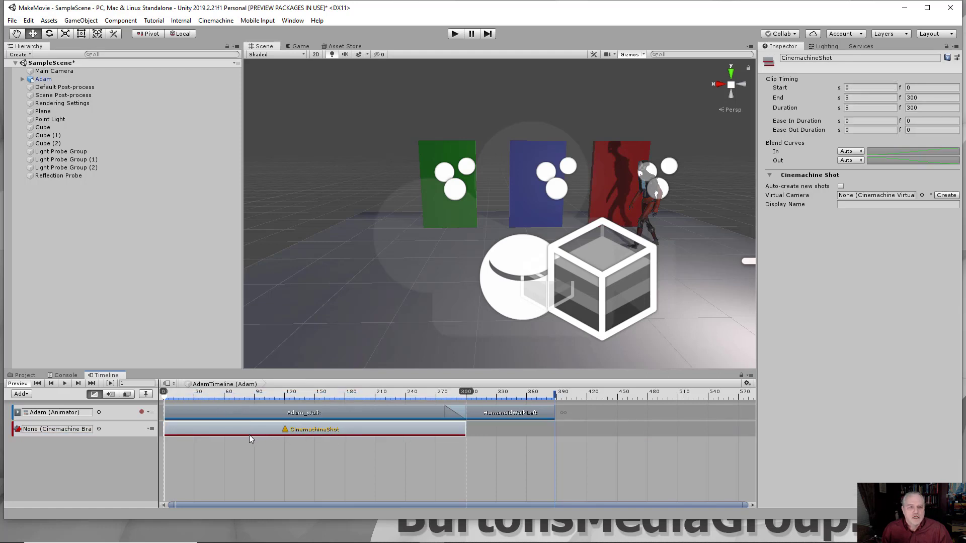
drag(462, 429, 544, 437)
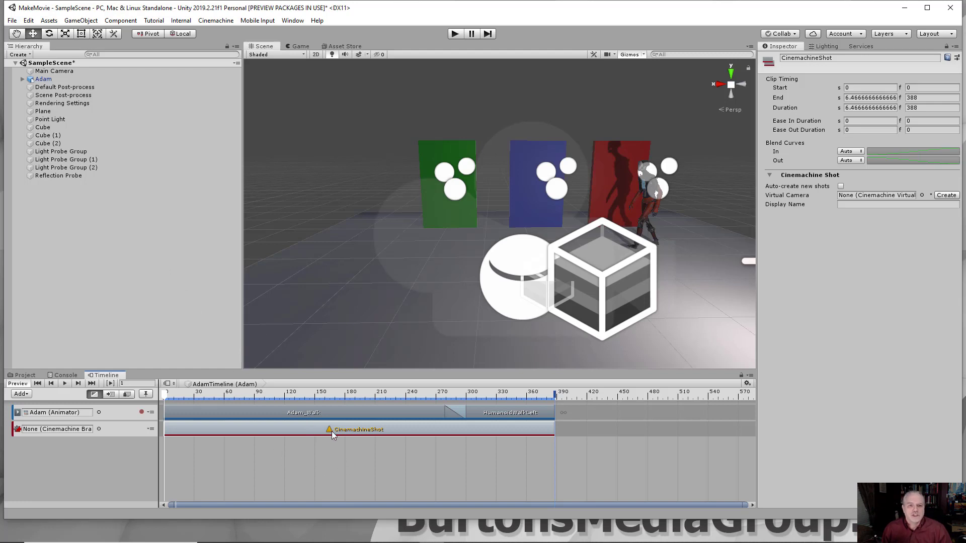
Step: Create a Cinemachine virtual camera and place it as a shot on the Cinemachine track of Adam's timeline
mouse_move(331, 431)
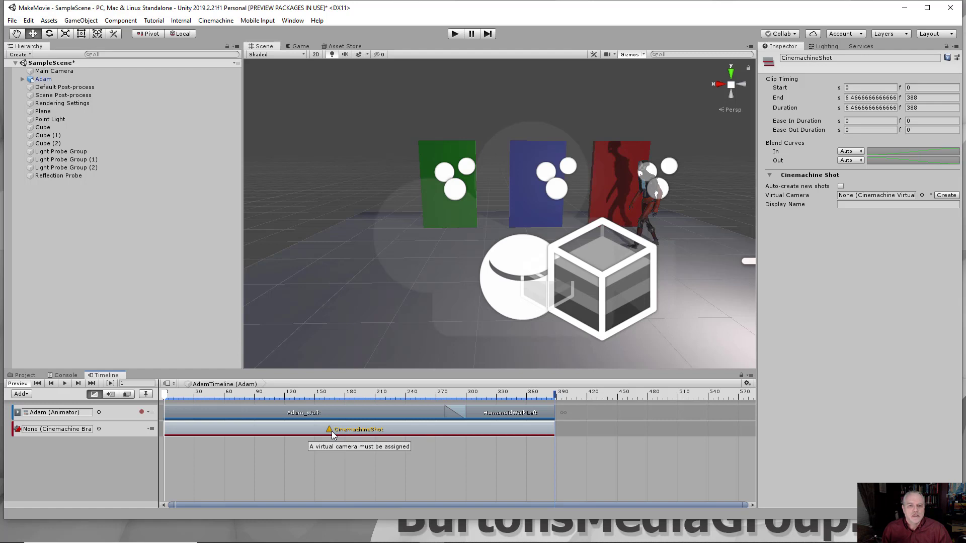
click(209, 22)
click(220, 33)
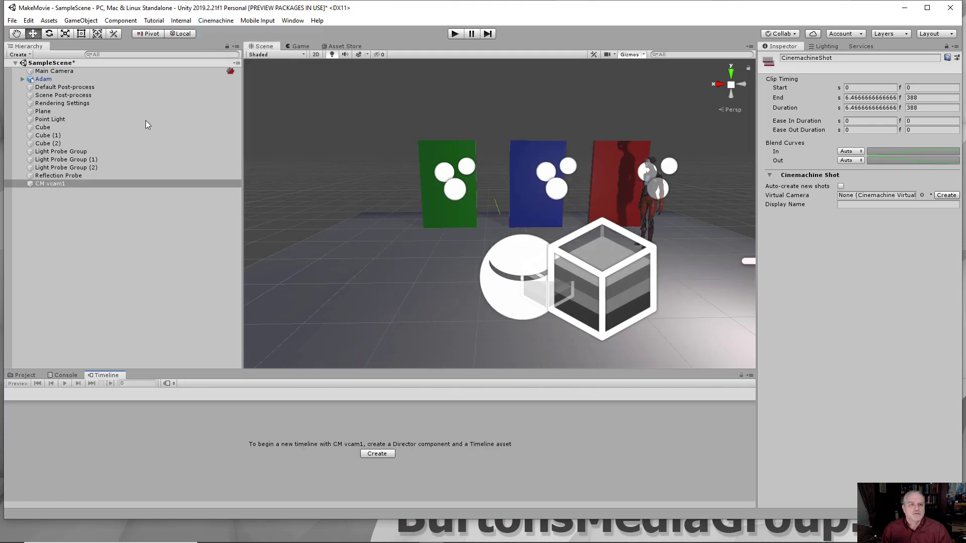
click(44, 79)
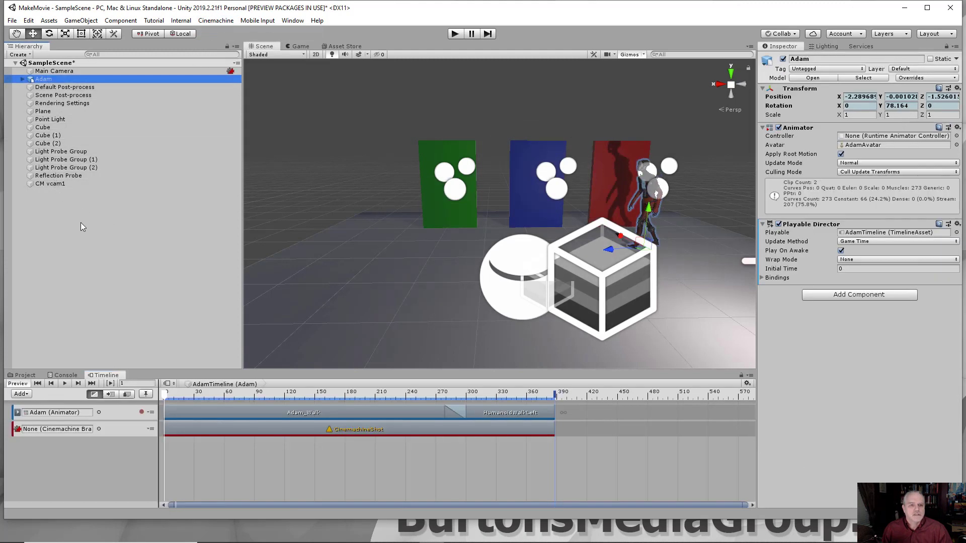
drag(56, 185, 231, 436)
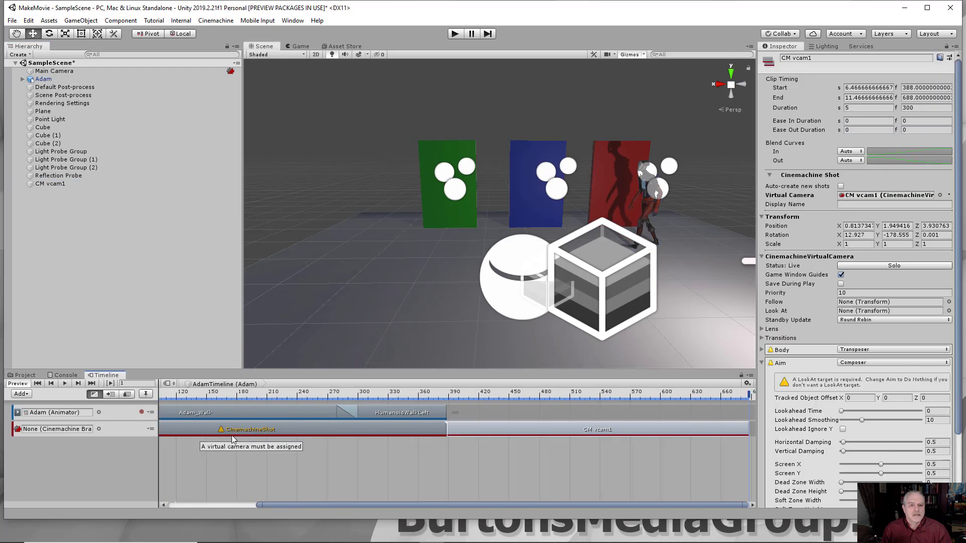
Step: Delete the shot without a camera and make the CM vcam1 shot span the timeline from frame 0 to the walk's end
click(407, 436)
key(Delete)
drag(551, 426, 251, 427)
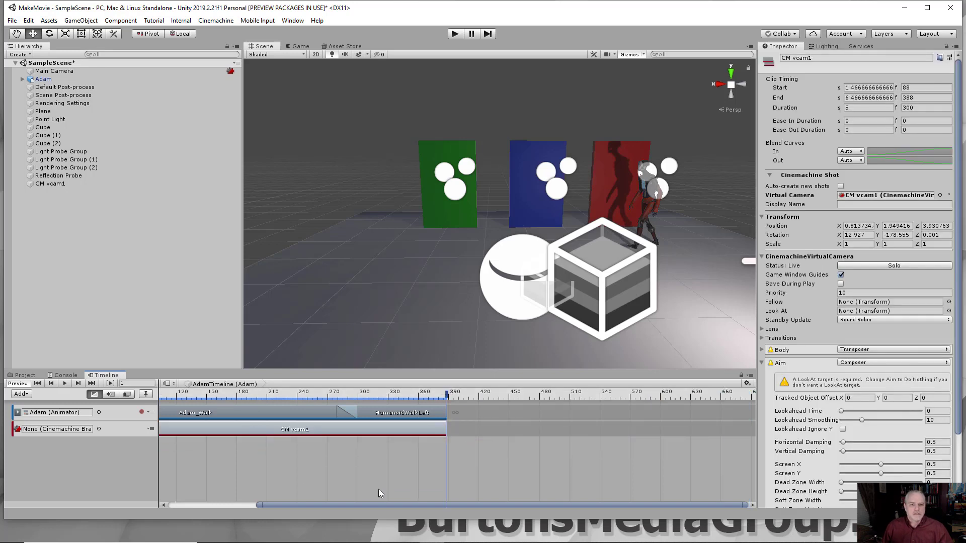
drag(384, 503, 271, 510)
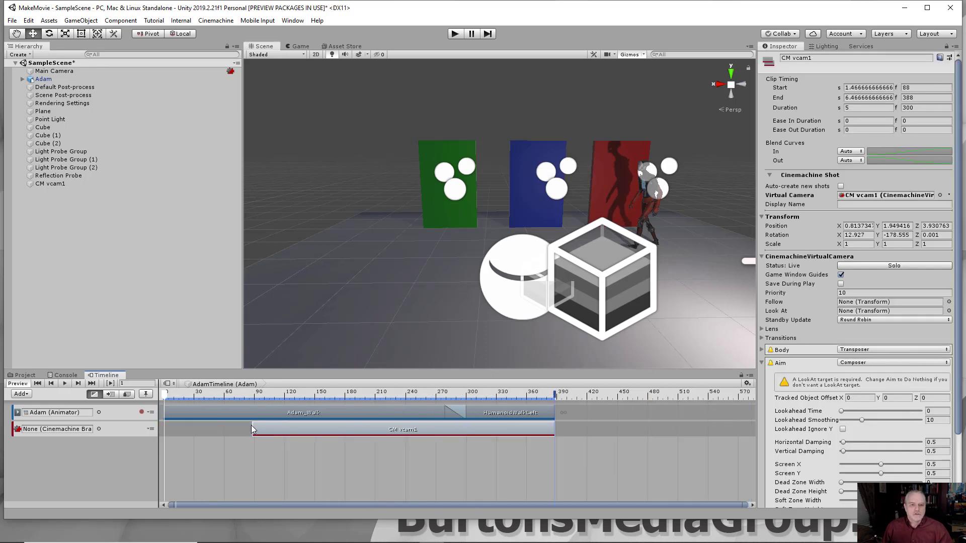
drag(256, 430, 155, 430)
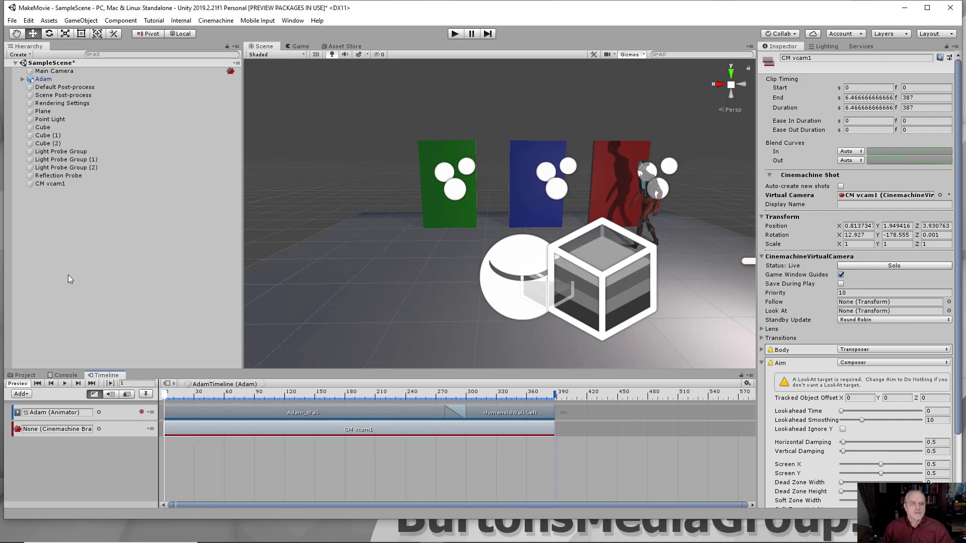
Step: Select CM vcam1 and examine its placement and view cone relative to Adam in the scene
click(52, 183)
alt+drag(262, 280, 566, 270)
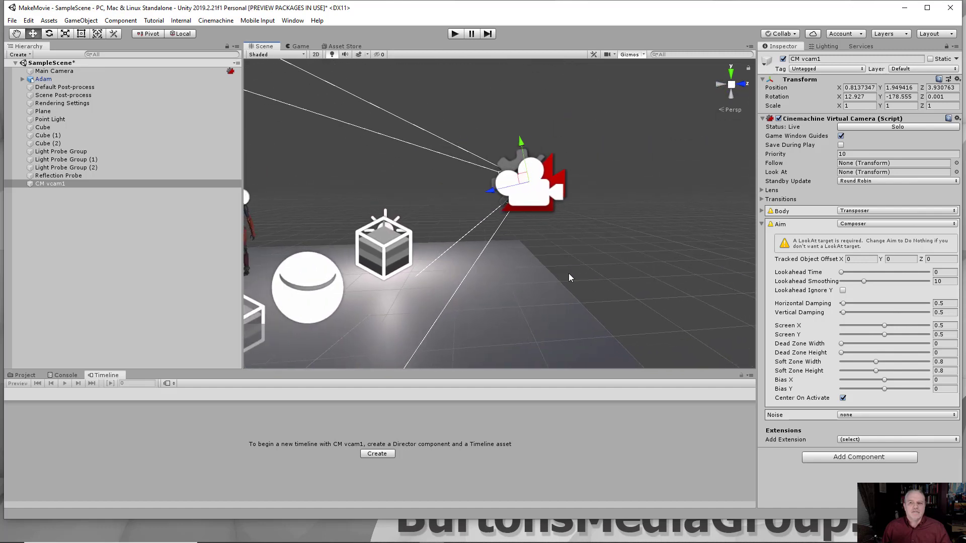
right_drag(490, 263, 450, 278)
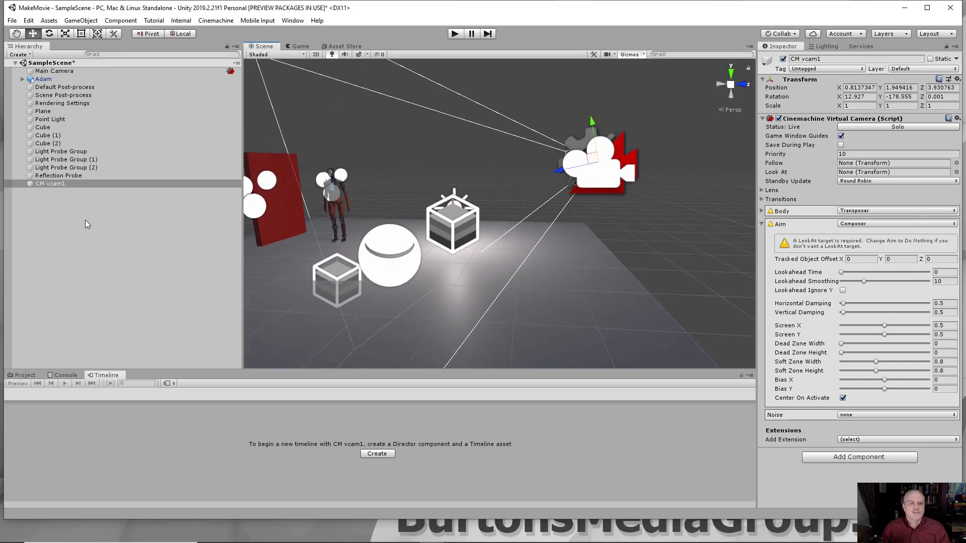
Step: Add CM vcam2 as a shot on the Cinemachine track of Adam's timeline, running from frame 0 to frame 388
click(43, 79)
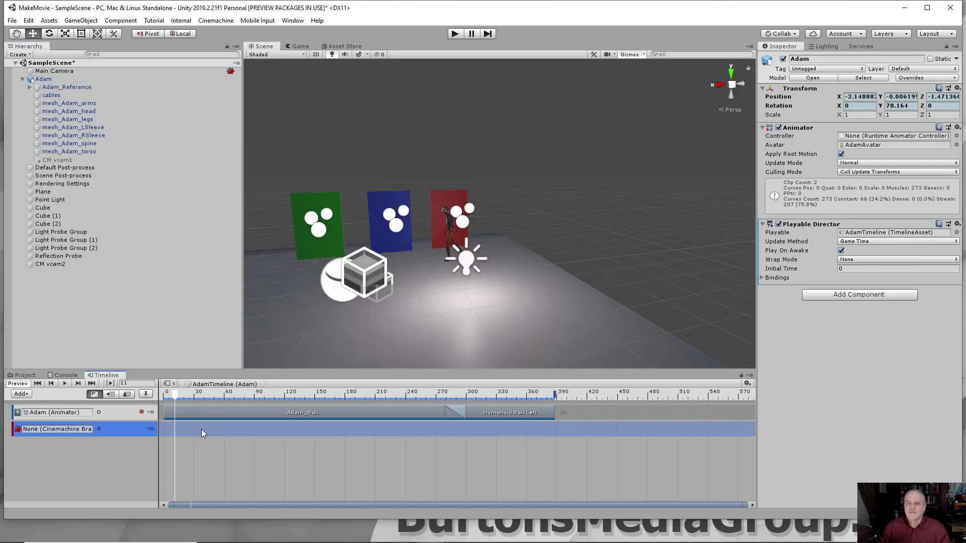
right_click(201, 430)
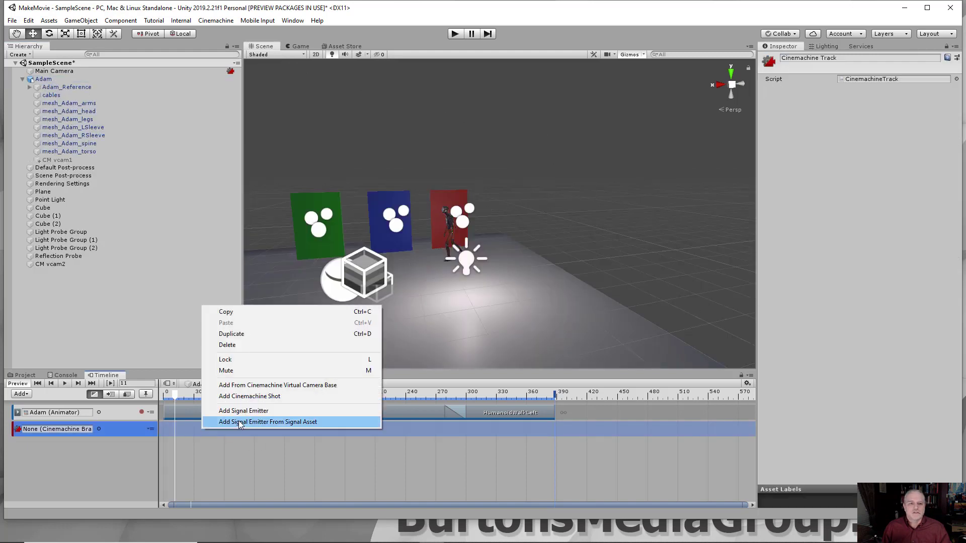
click(258, 385)
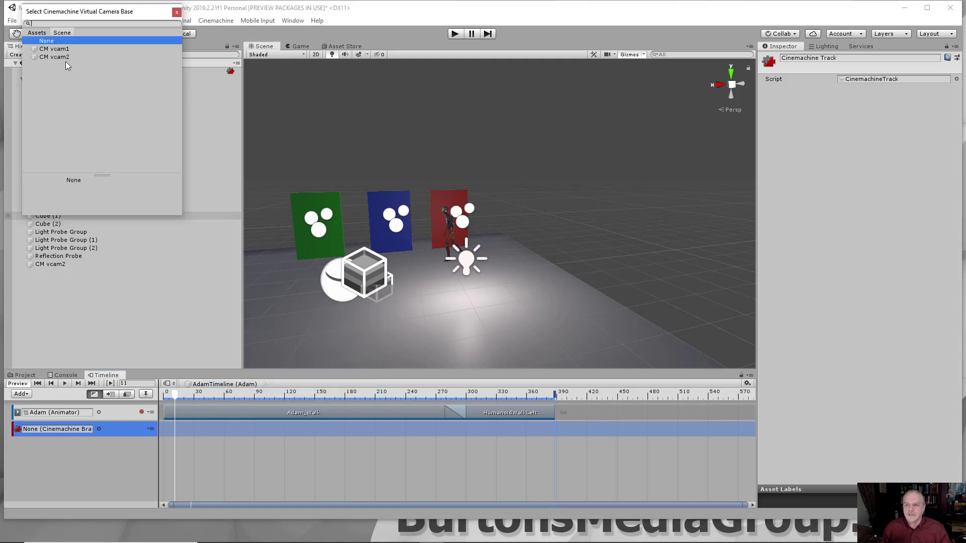
click(54, 57)
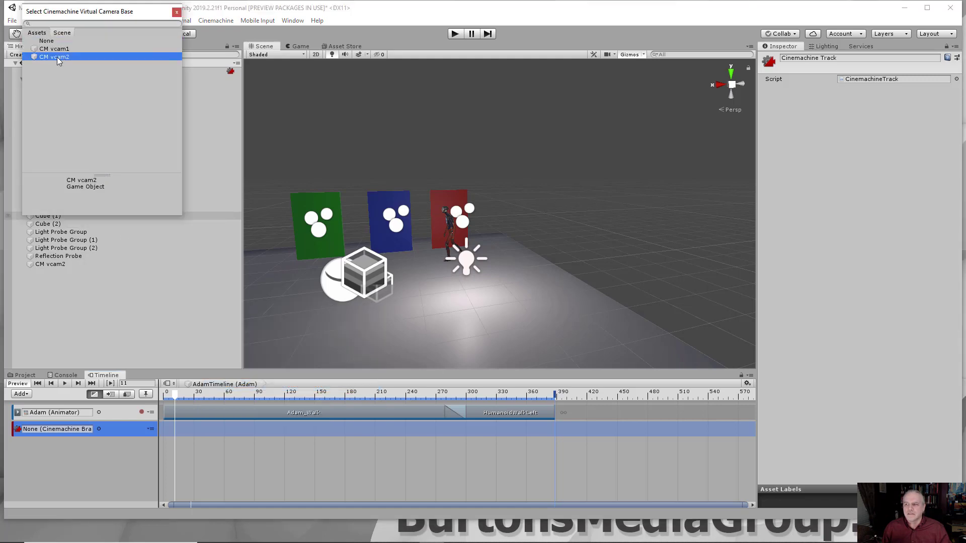
double_click(57, 57)
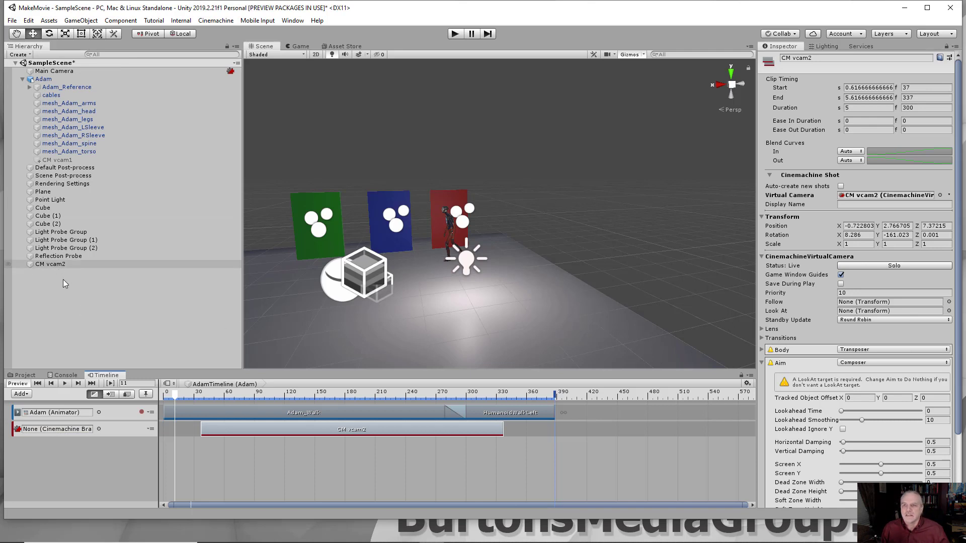
drag(291, 427, 234, 435)
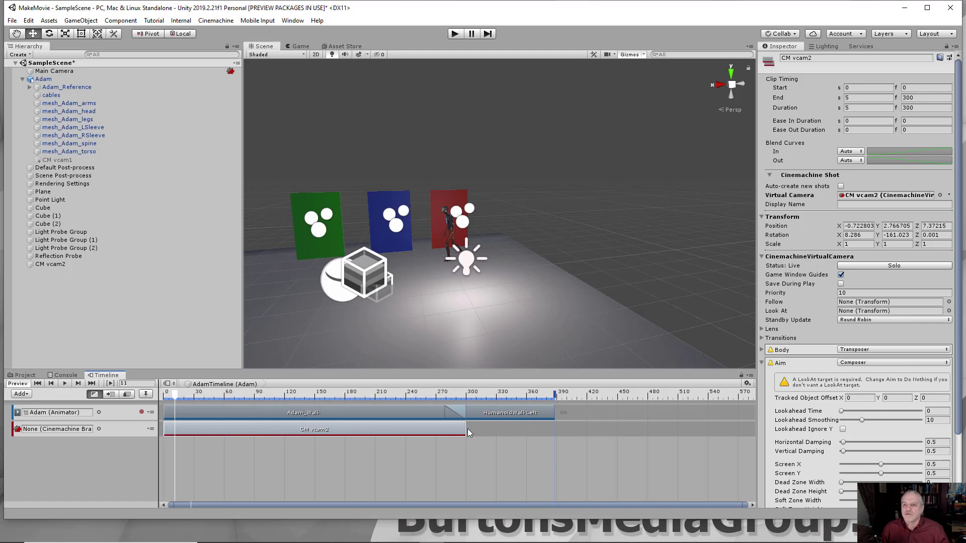
drag(466, 428, 553, 429)
Step: Set Adam as the Follow target of CM vcam2 through its timeline shot
click(89, 87)
click(48, 80)
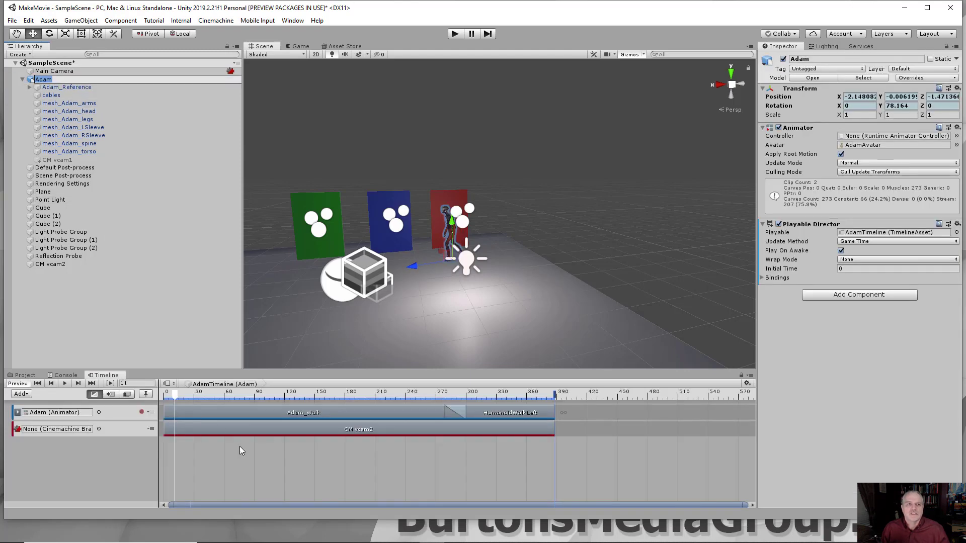
click(253, 430)
drag(47, 80, 868, 302)
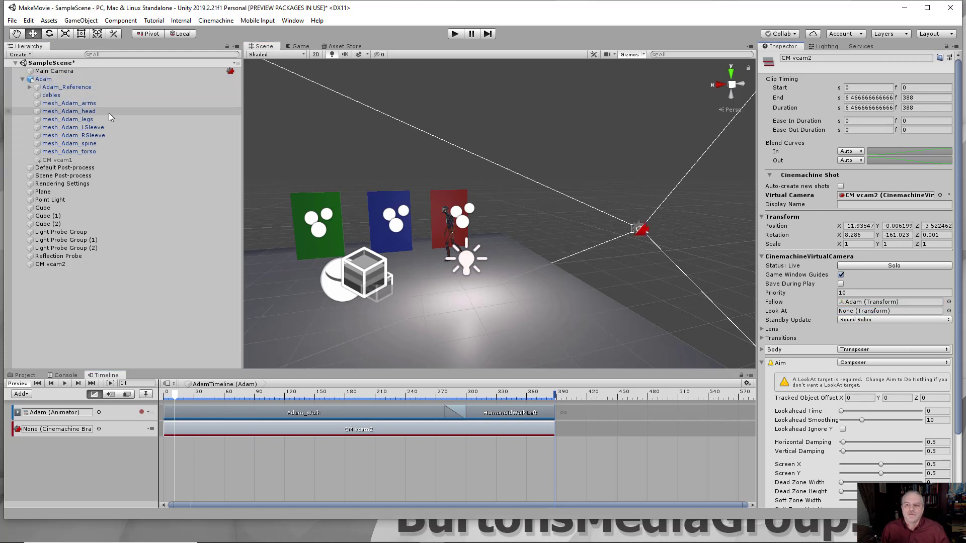
Step: Delete the CM vcam2 camera from the scene and its shot from the Cinemachine track of Adam's timeline
click(71, 264)
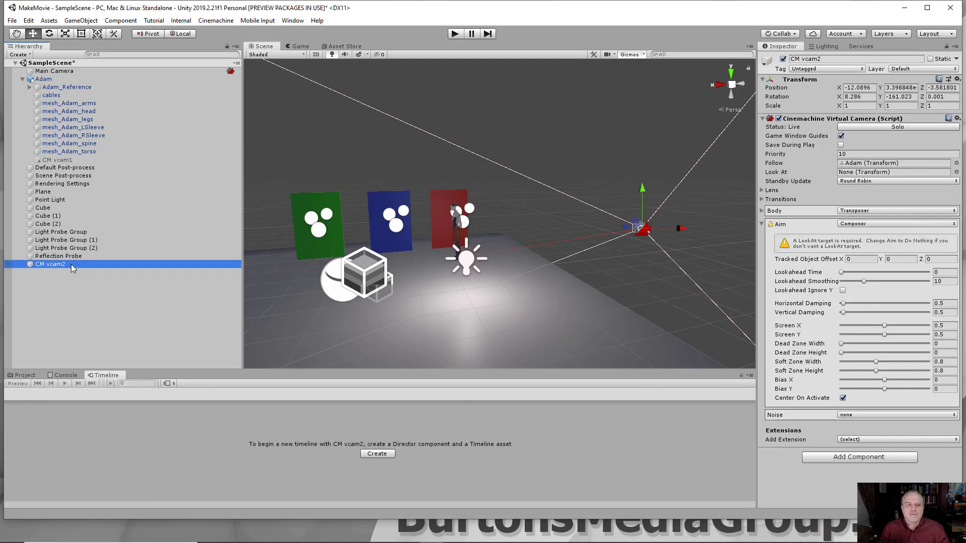
key(Delete)
click(44, 80)
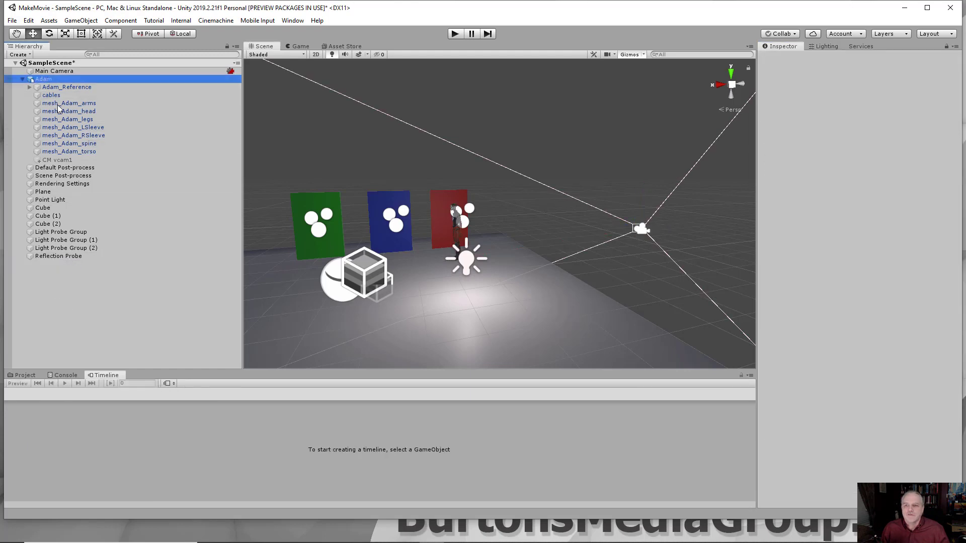
click(274, 429)
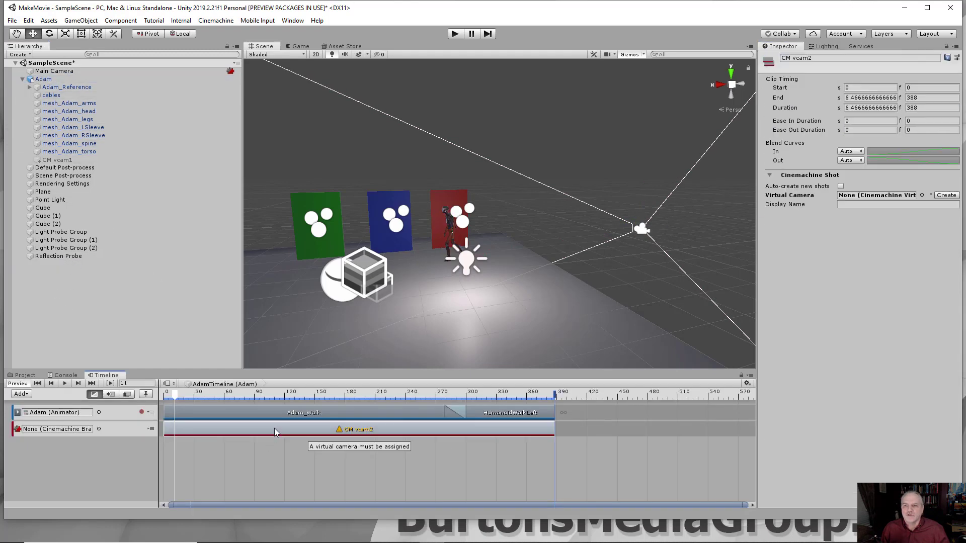
key(Delete)
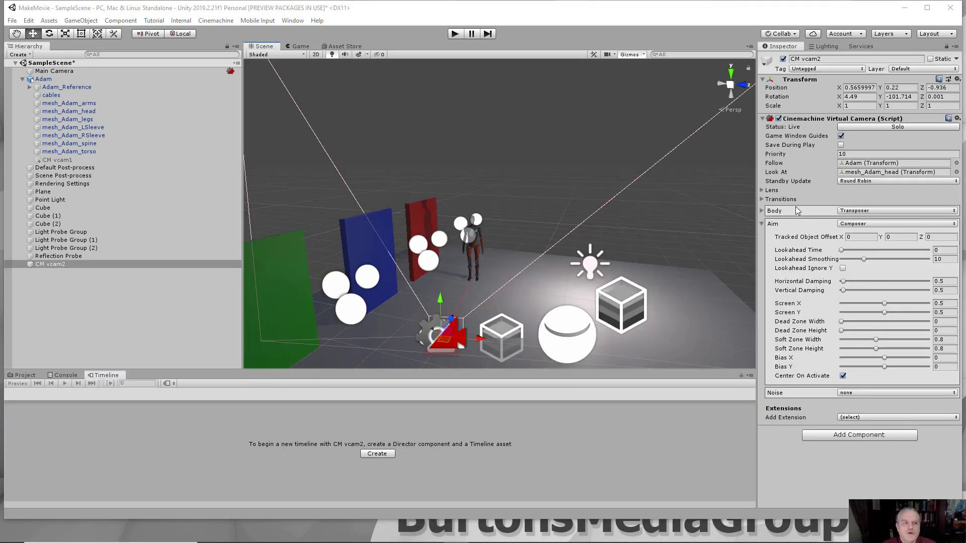
Step: Examine the Transitions and Lens settings of CM vcam2
click(761, 200)
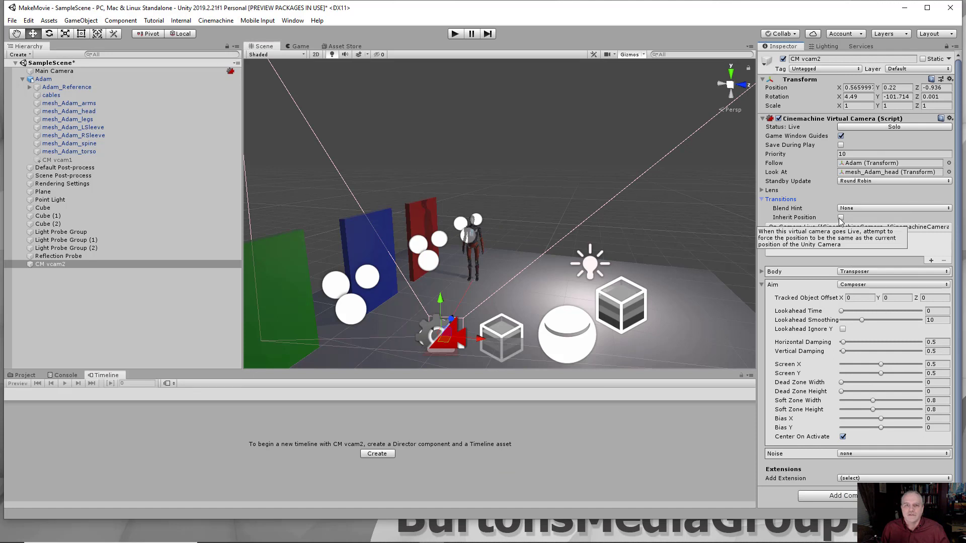
click(763, 200)
click(764, 191)
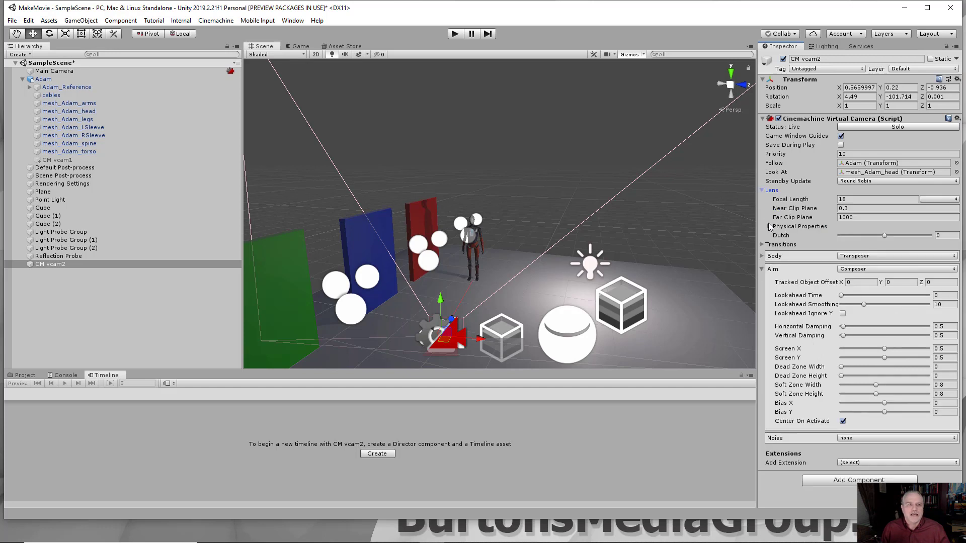
click(763, 191)
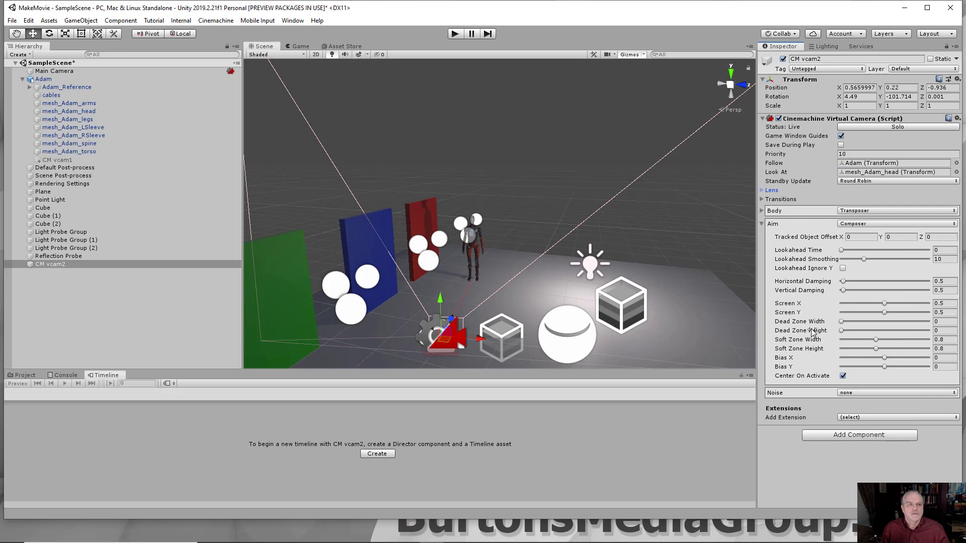
Step: Reframe Adam in the Game view by setting CM vcam2's Aim to Screen Y 0.88 and Bias Y -0.415
click(884, 303)
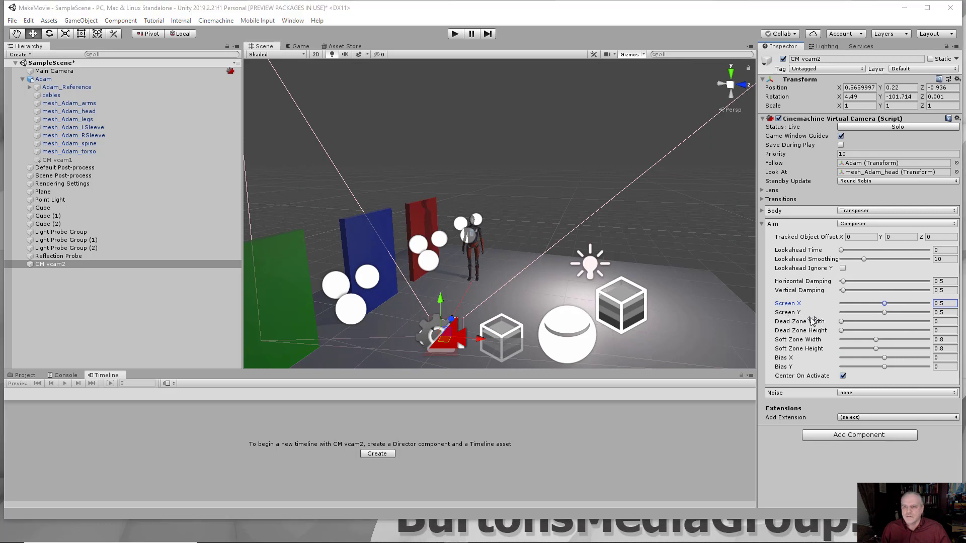
drag(886, 314, 893, 313)
click(301, 46)
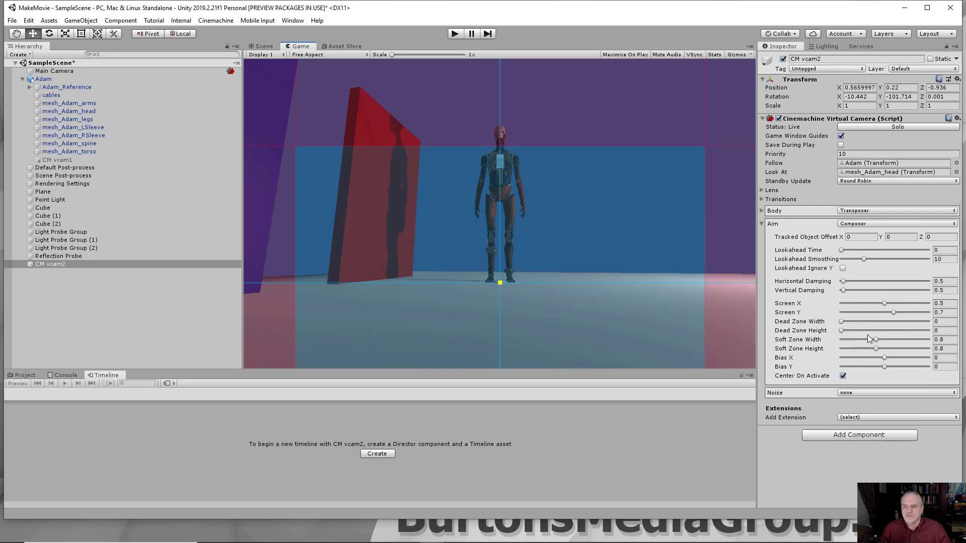
drag(893, 312, 900, 312)
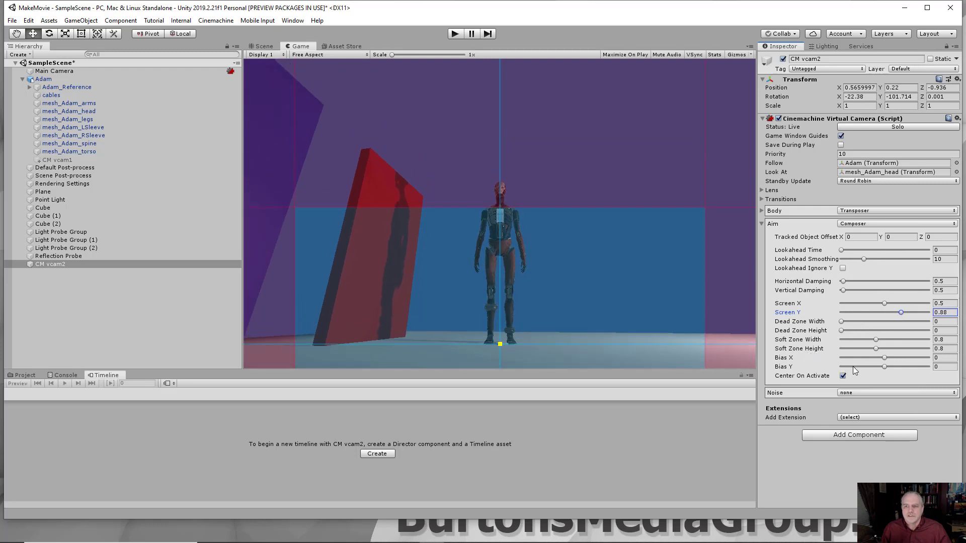
drag(886, 366, 851, 369)
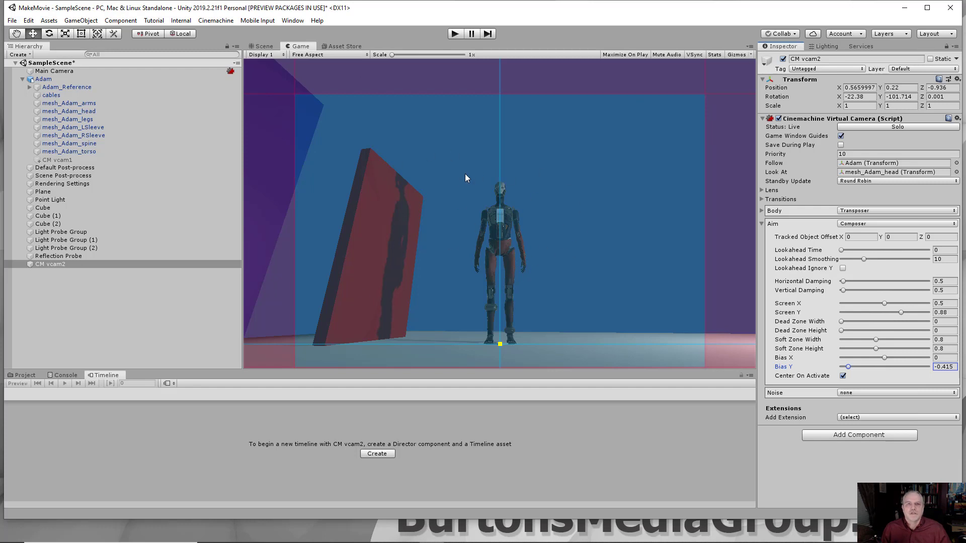
Step: Play the scene to check CM vcam2's framing of Adam's walk and his timeline, and stop playback
click(455, 32)
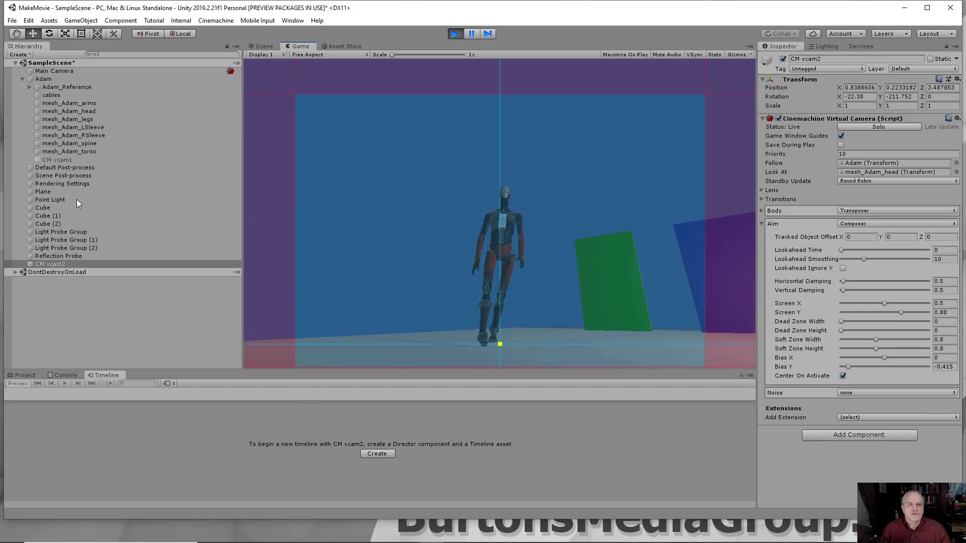
click(50, 80)
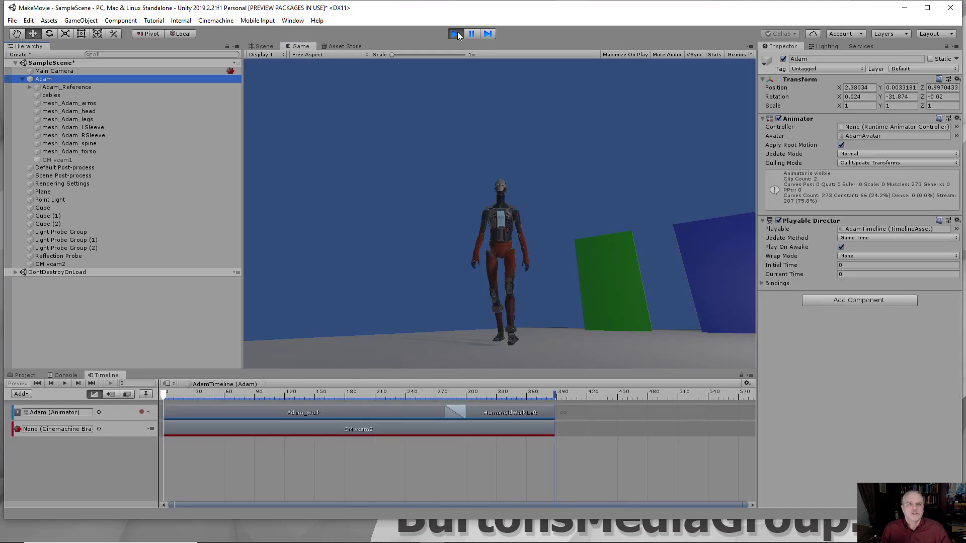
click(455, 34)
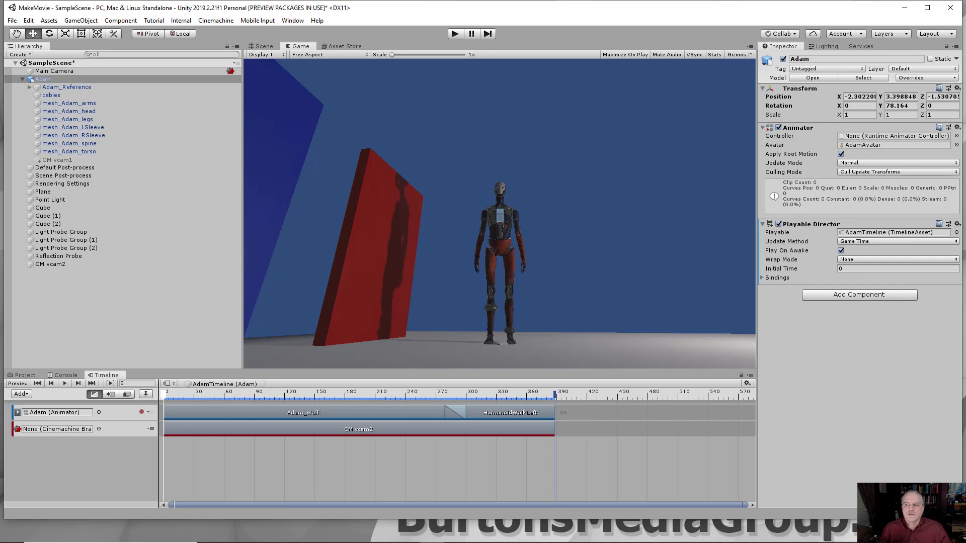
Step: Open the Recorder window over the Game view and add a Movie recorder
click(293, 20)
mouse_move(367, 144)
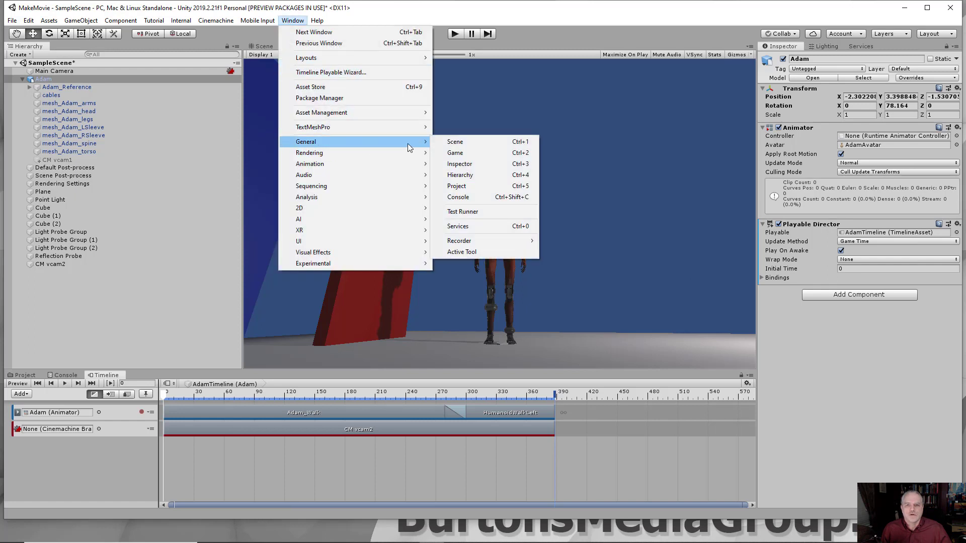
mouse_move(497, 244)
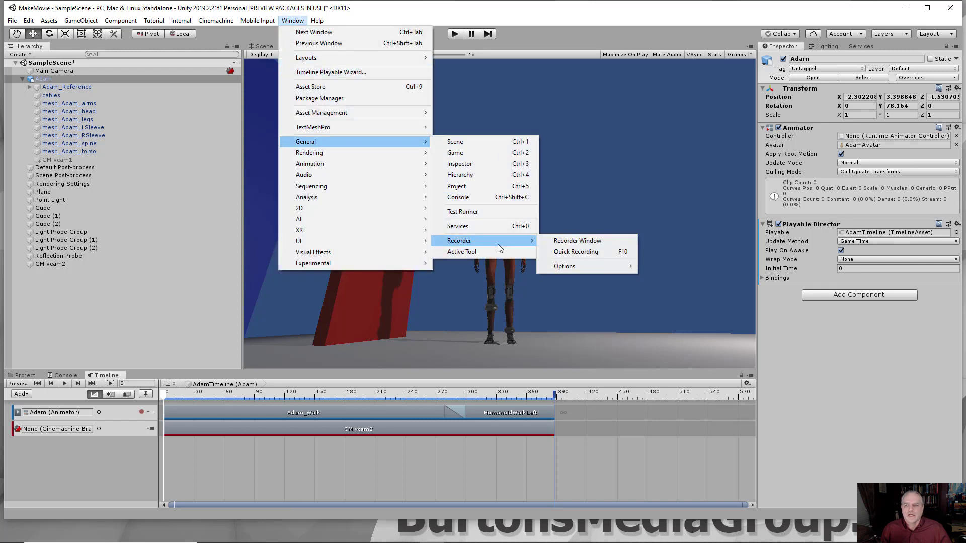
click(560, 242)
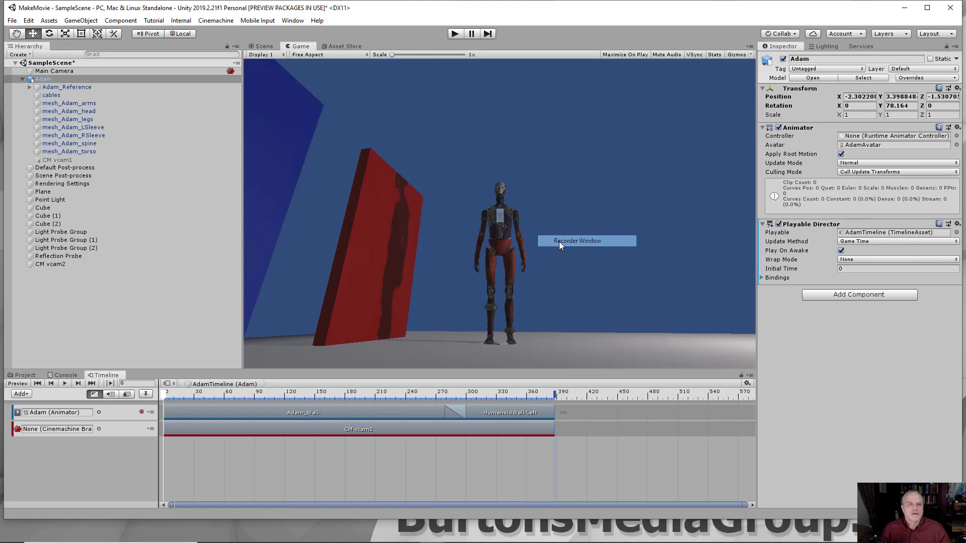
drag(140, 4, 227, 23)
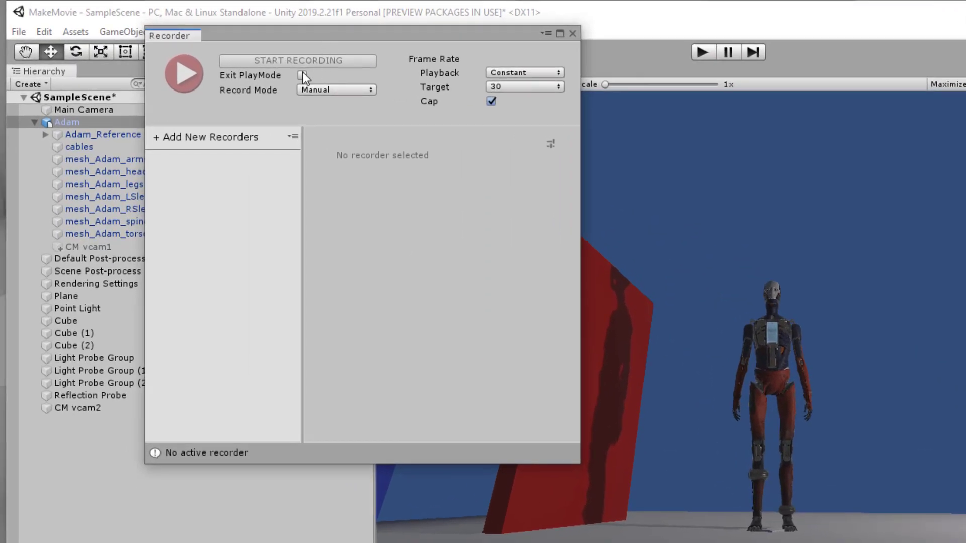
drag(412, 35, 510, 35)
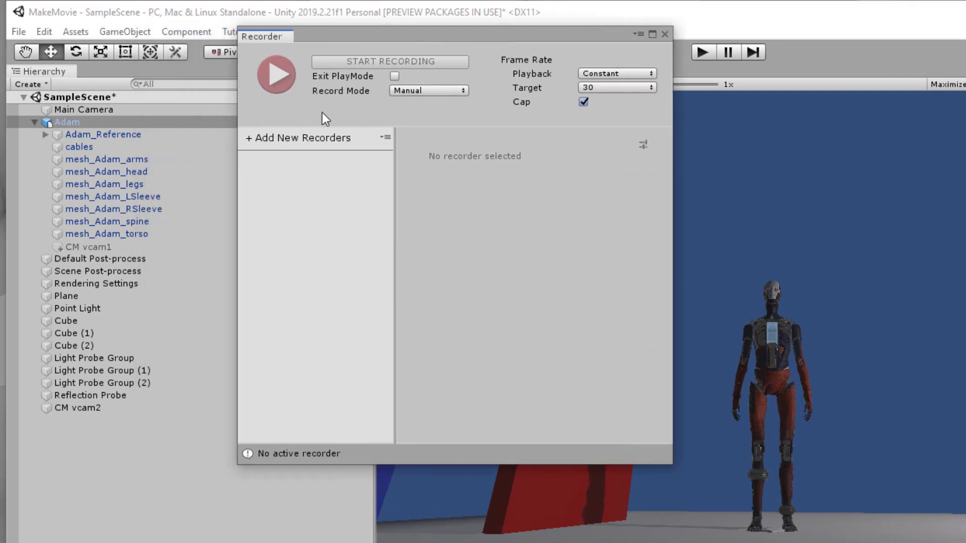
click(283, 137)
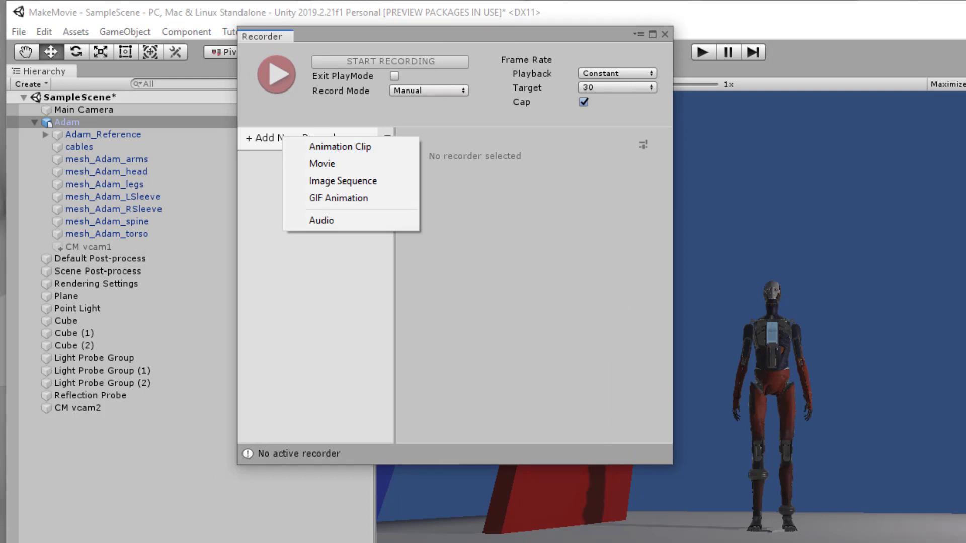
click(316, 168)
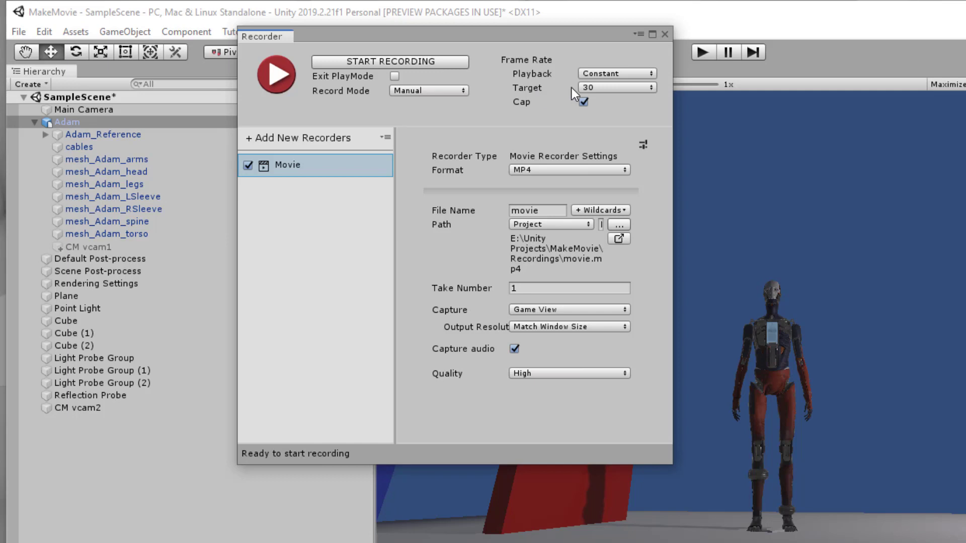
Step: Record Adam's walk from the Game view as an MP4 movie at a target frame rate of 30, and close the Recorder
click(638, 87)
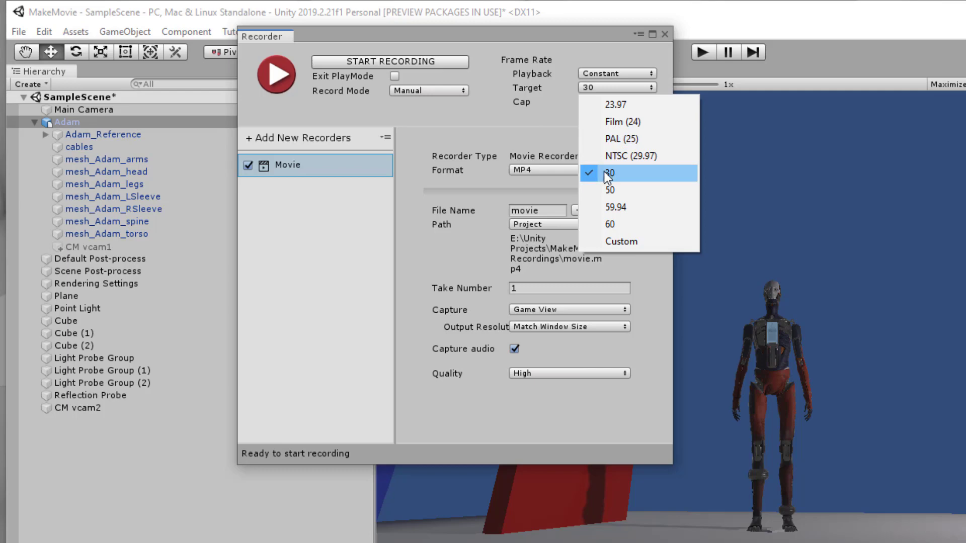
click(531, 122)
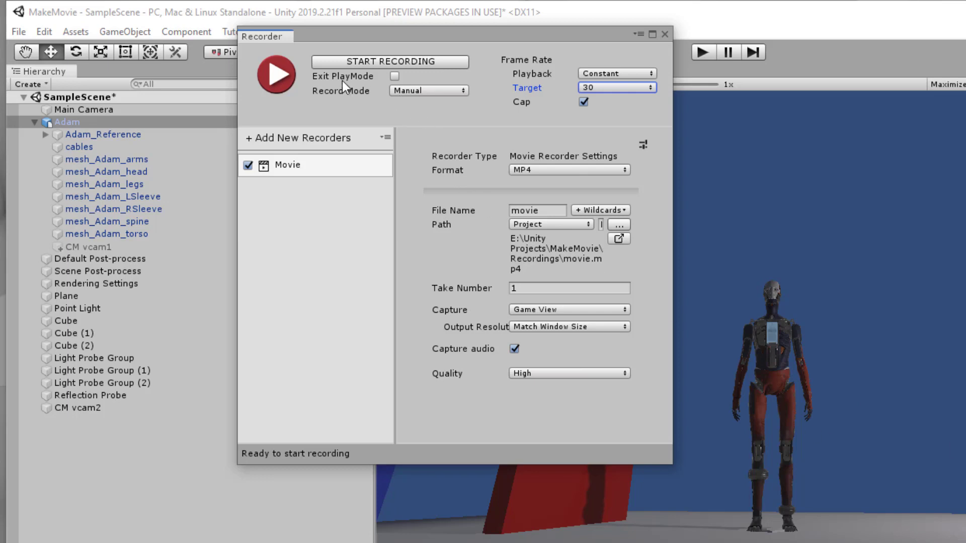
click(369, 62)
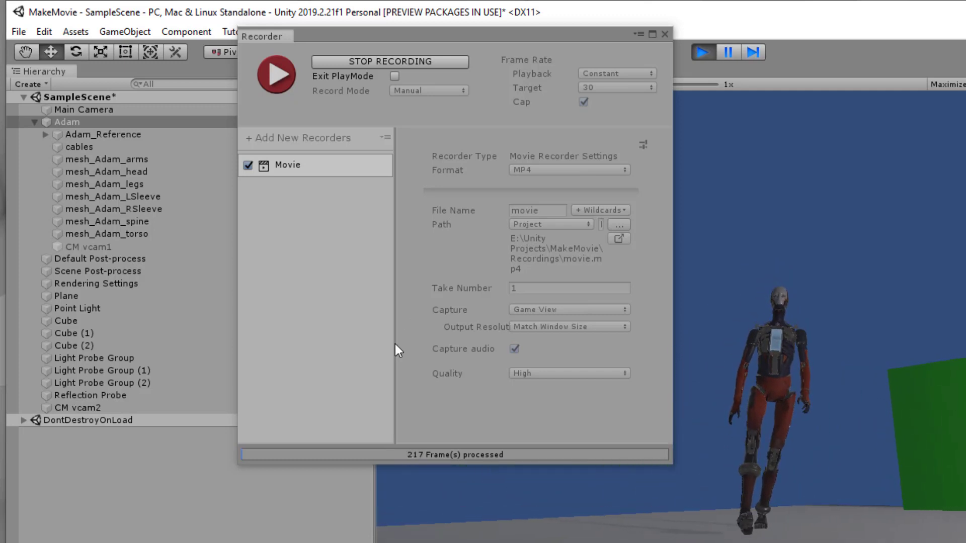
click(393, 63)
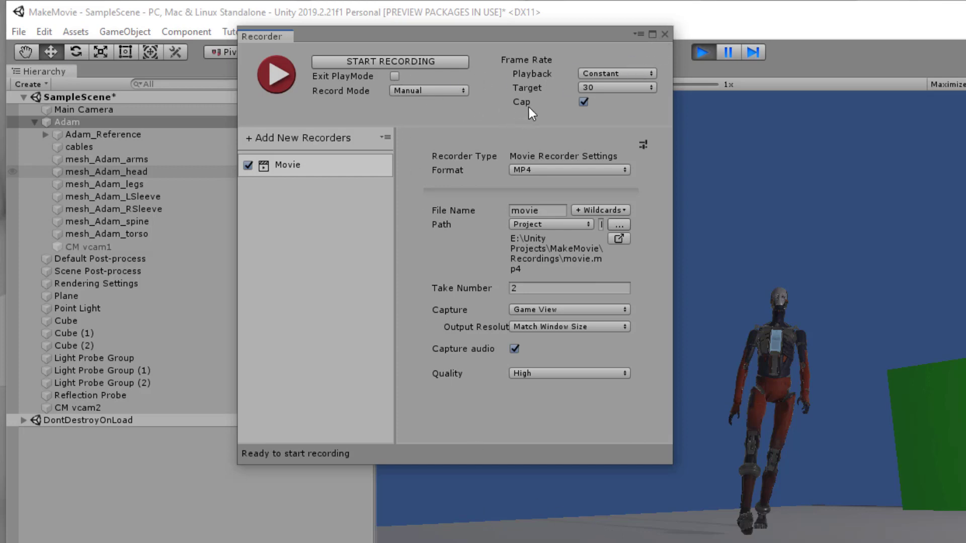
click(664, 34)
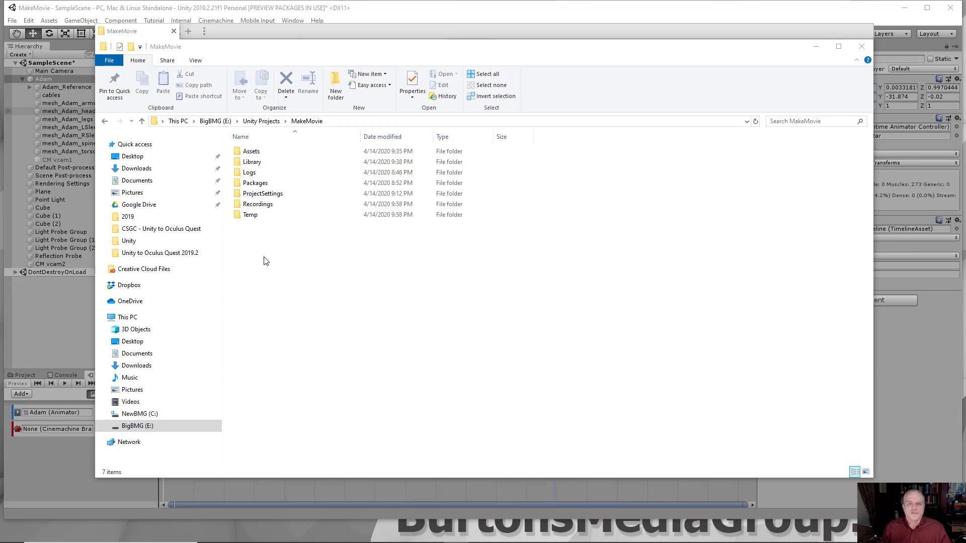
Step: Check the recorded movie file in the MakeMovie project's Recordings folder in File Explorer, and return to Unity
double_click(269, 205)
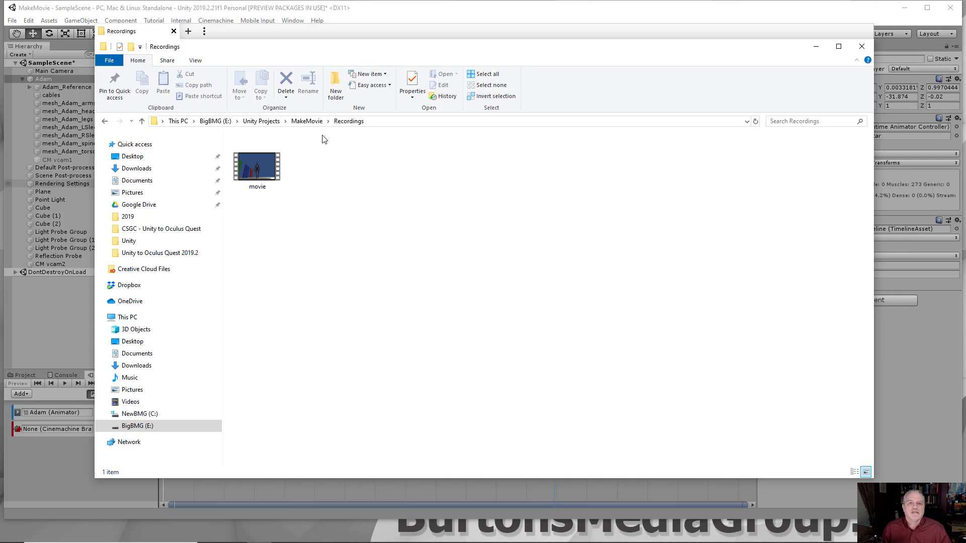
mouse_move(266, 171)
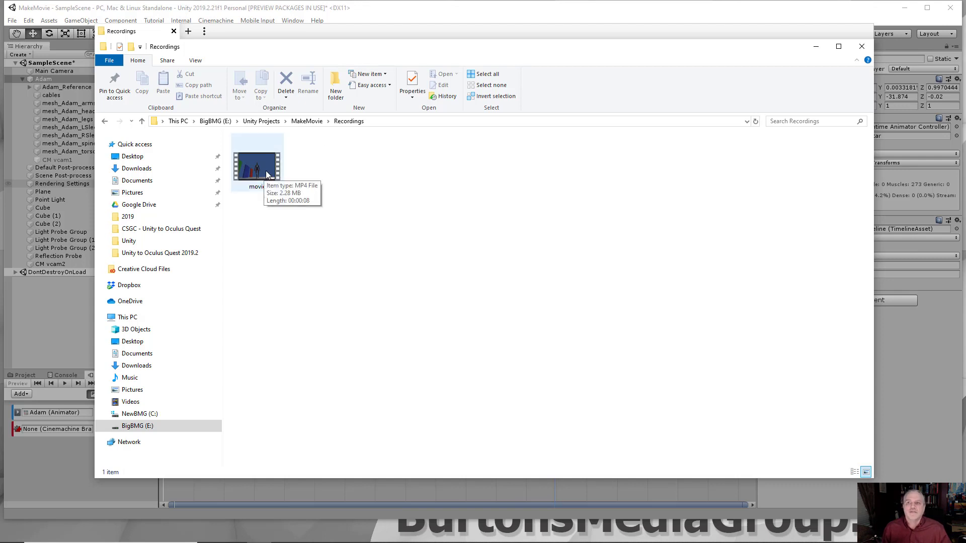
click(816, 46)
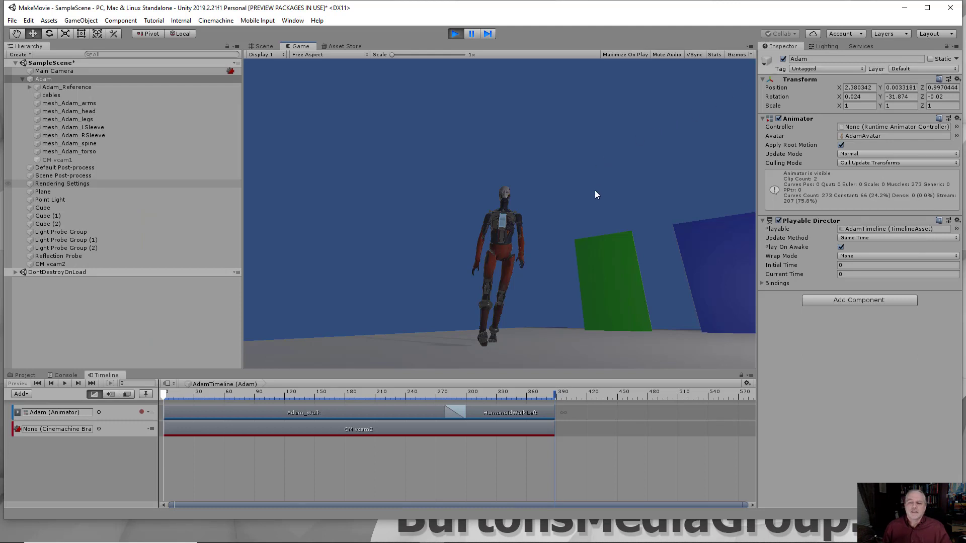